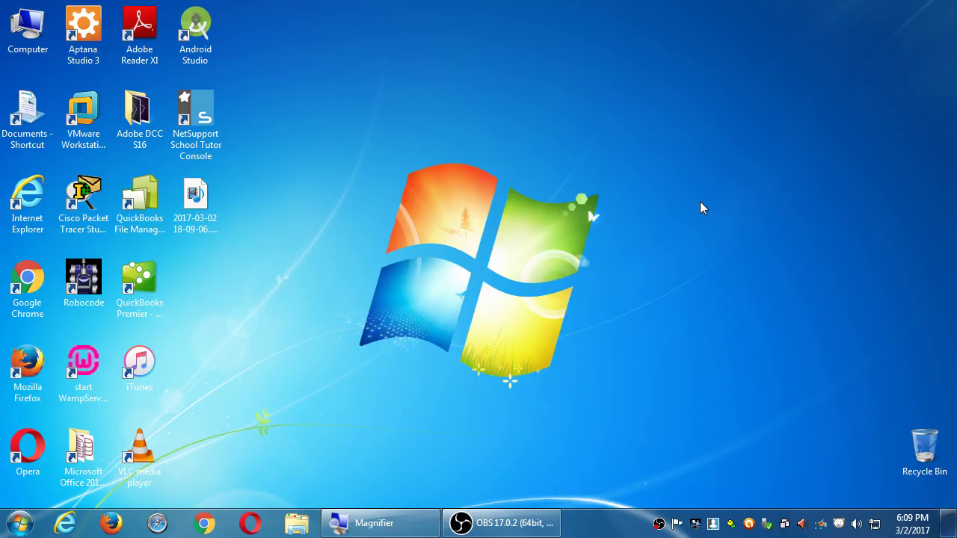
# - Find the Node.js command prompt by searching for "node" and open it
pyautogui.press('super')
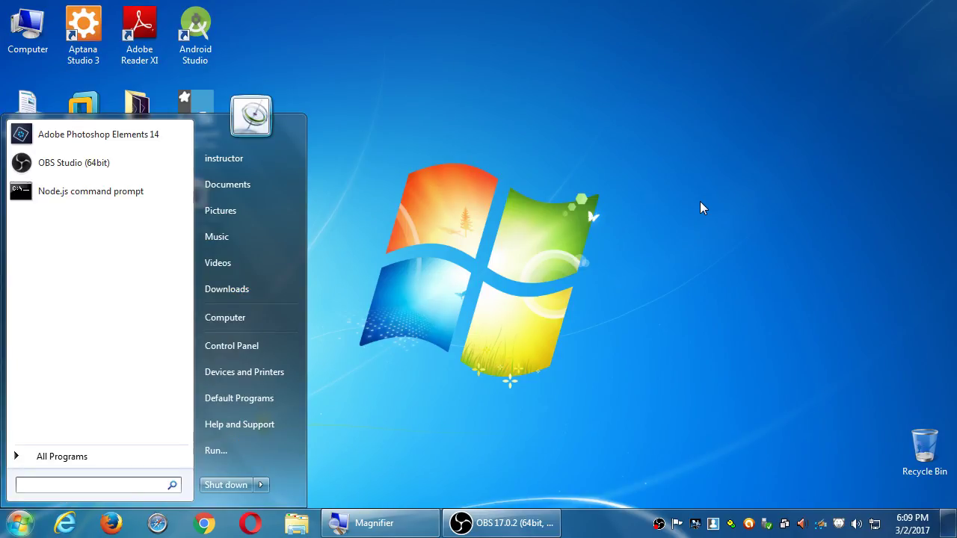
pyautogui.write('node')
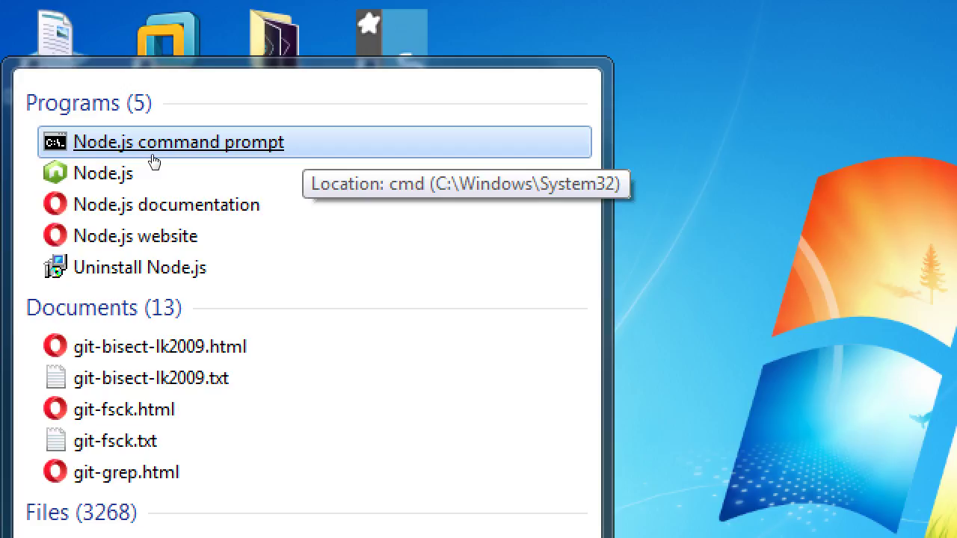
pyautogui.click(153, 159)
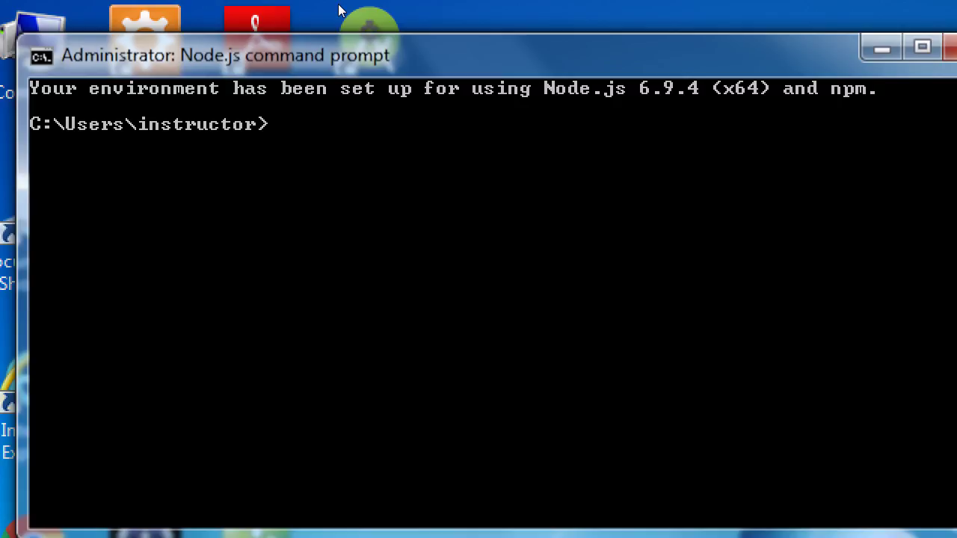
# - Create a new Cordova project named zzz with cordova create and change into its folder
pyautogui.write('cordova creatge')
pyautogui.press('BackSpace')
pyautogui.press('BackSpace')
pyautogui.write('e')
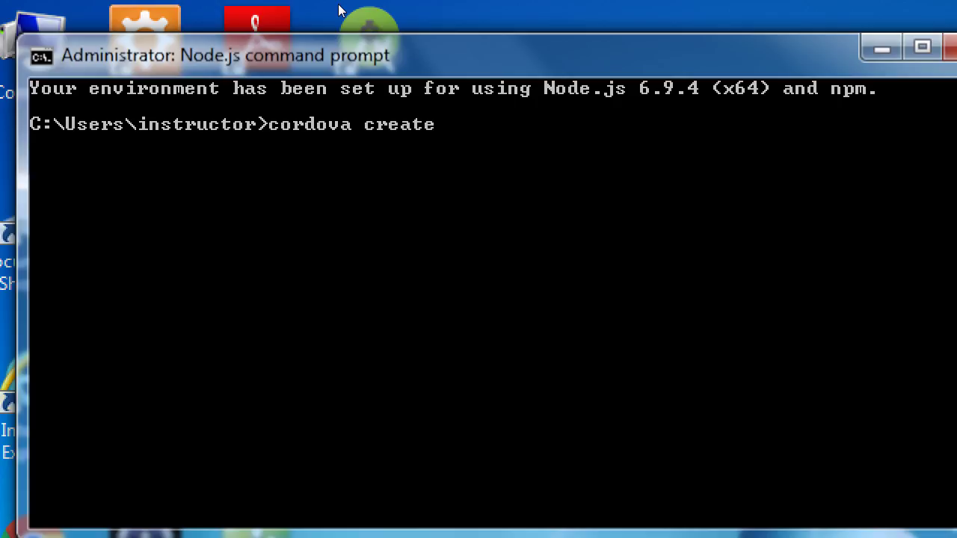
pyautogui.write(' zzz')
pyautogui.press('Return')
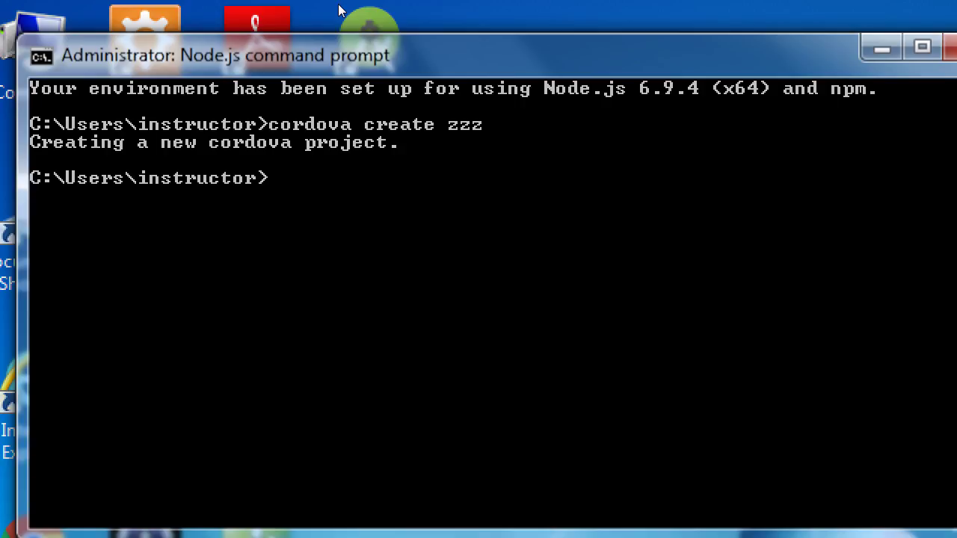
pyautogui.write('cd zzz')
pyautogui.press('Return')
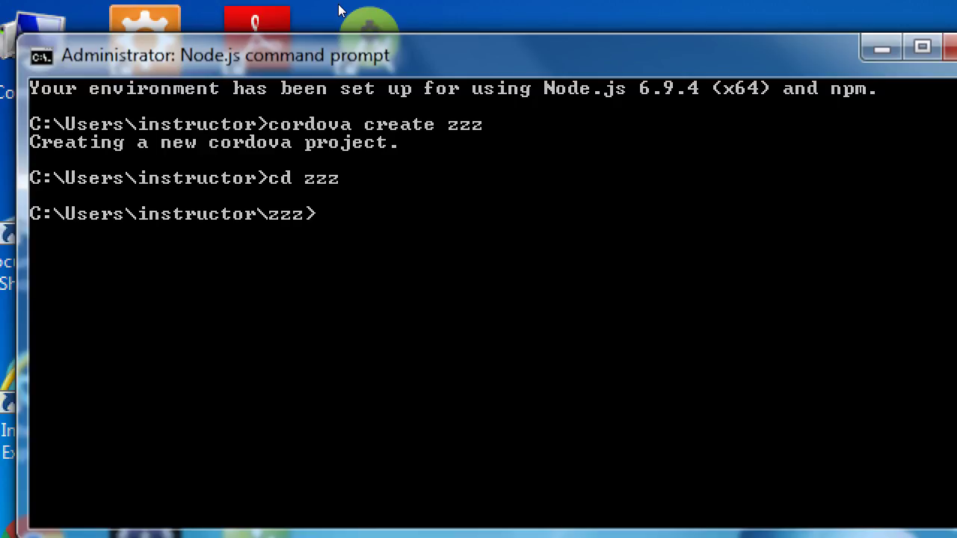
# - Try to add the android and browser platforms to the project with one cordova platform add command
pyautogui.write('cordova pla')
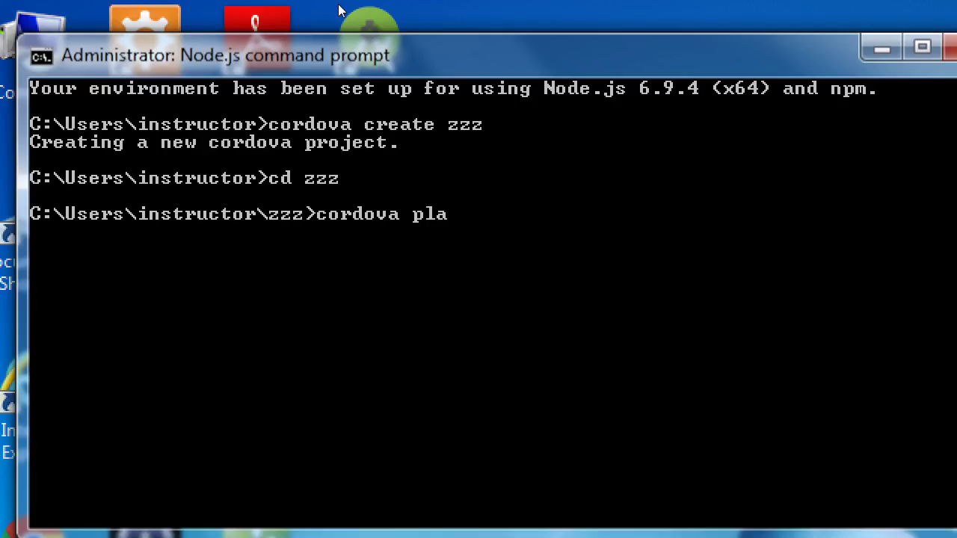
pyautogui.write('tform add android')
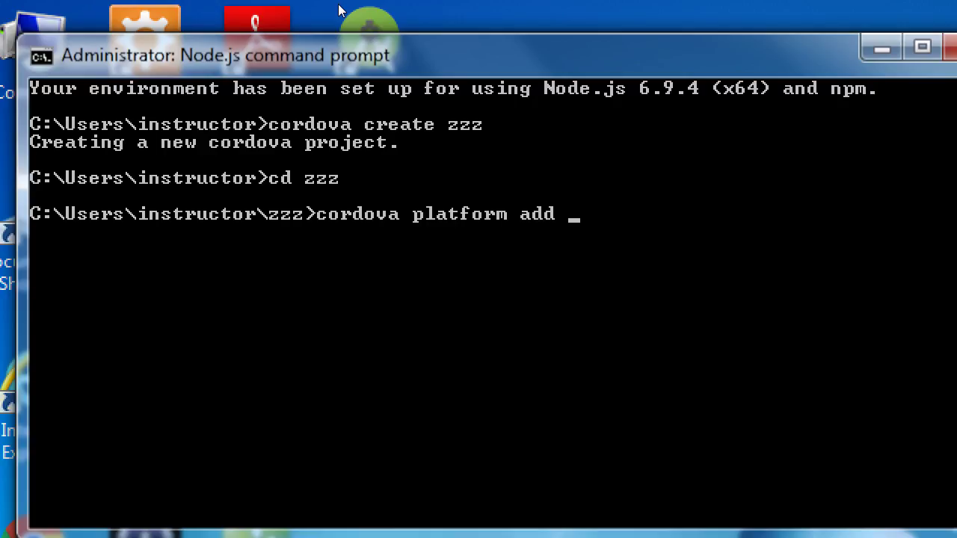
pyautogui.write(' browser')
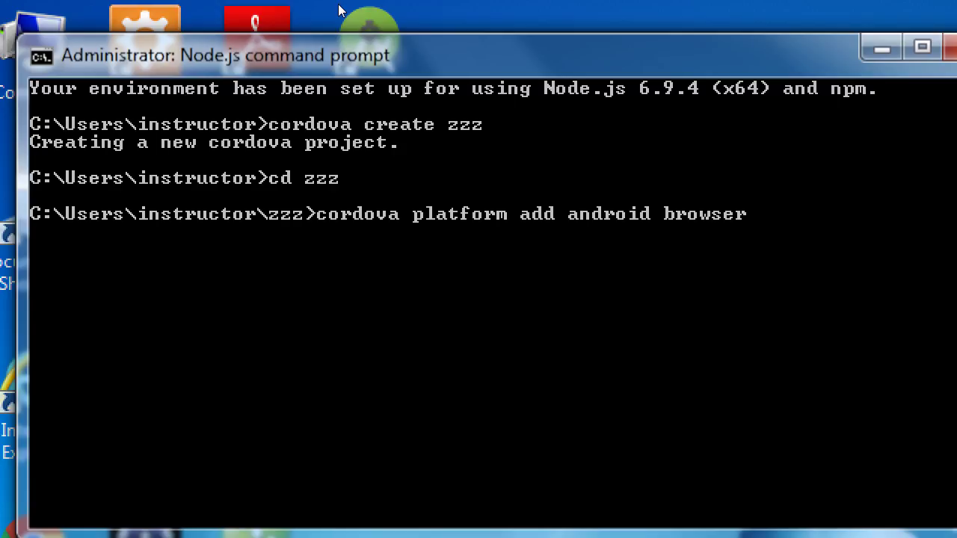
pyautogui.write('ios')
pyautogui.press('BackSpace')
pyautogui.press('BackSpace')
pyautogui.press('BackSpace')
pyautogui.press('BackSpace')
pyautogui.press('Return')
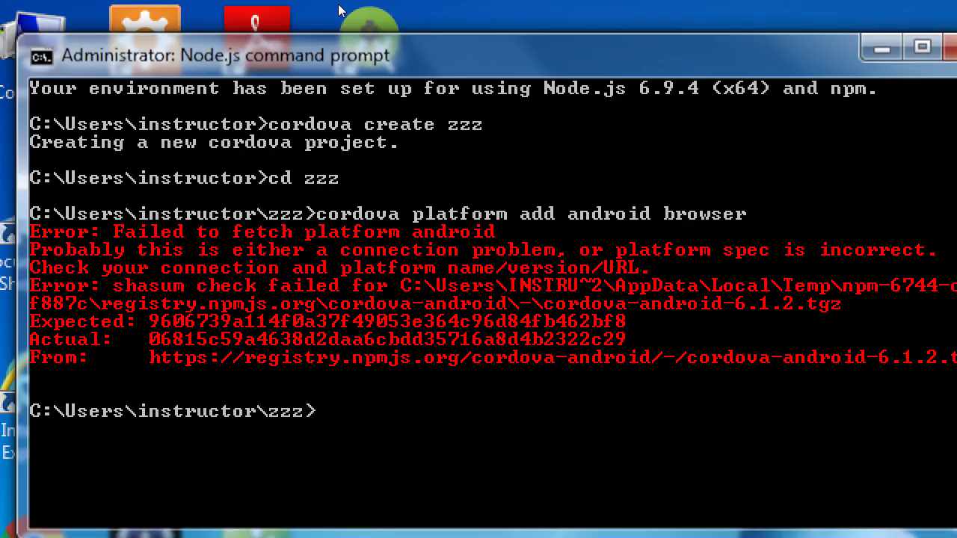
# - Rerun the cordova platform add command for android and browser
pyautogui.press('Up')
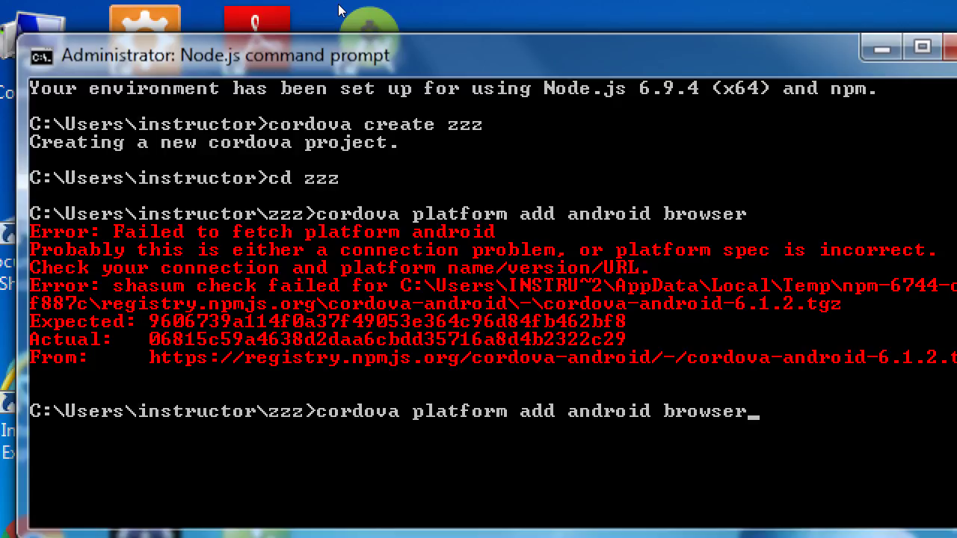
pyautogui.press('Return')
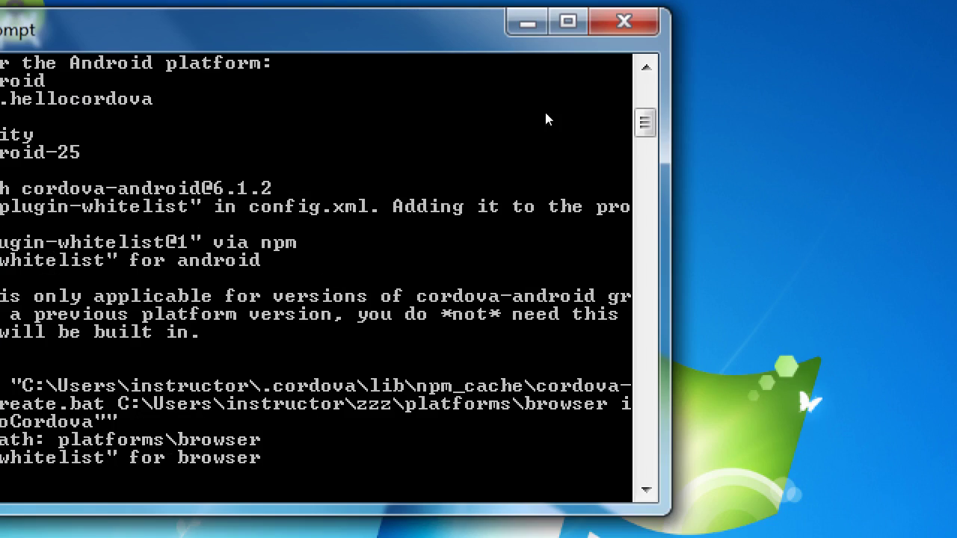
pyautogui.scroll(7, 365, 138)
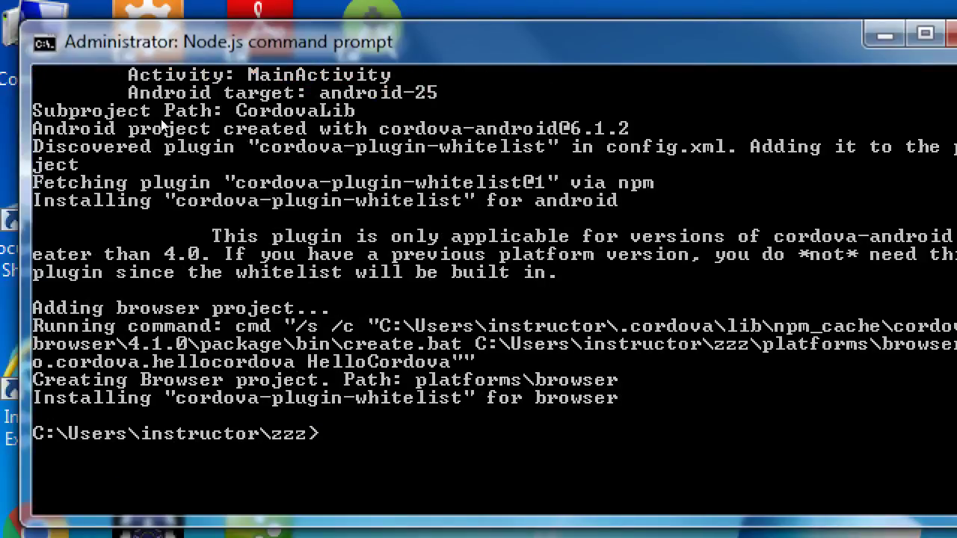
pyautogui.press('super')
pyautogui.press('Up')
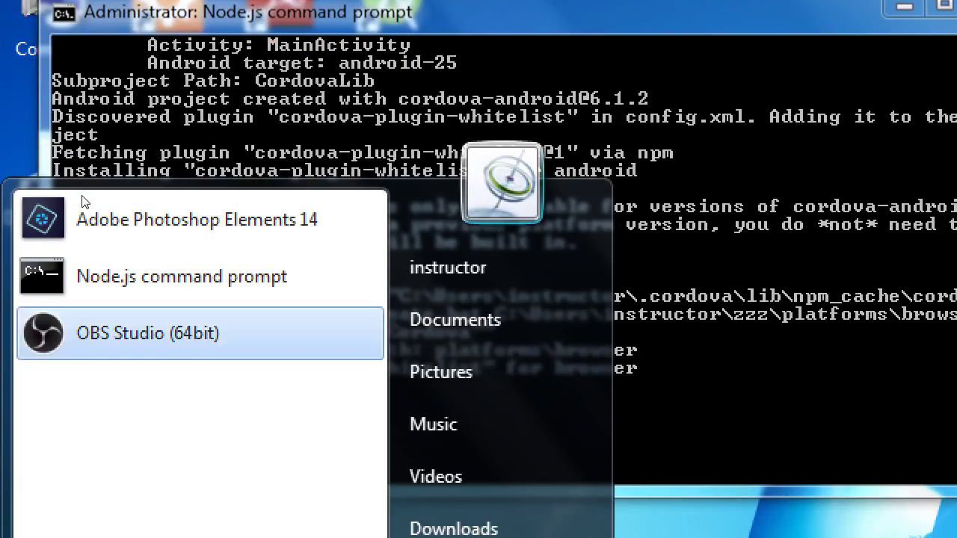
pyautogui.press('Up')
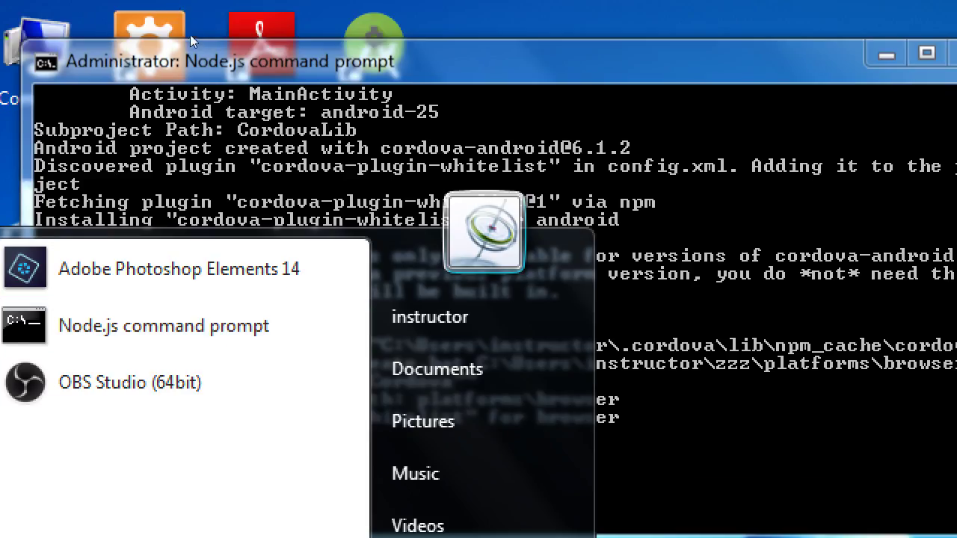
pyautogui.click(186, 37)
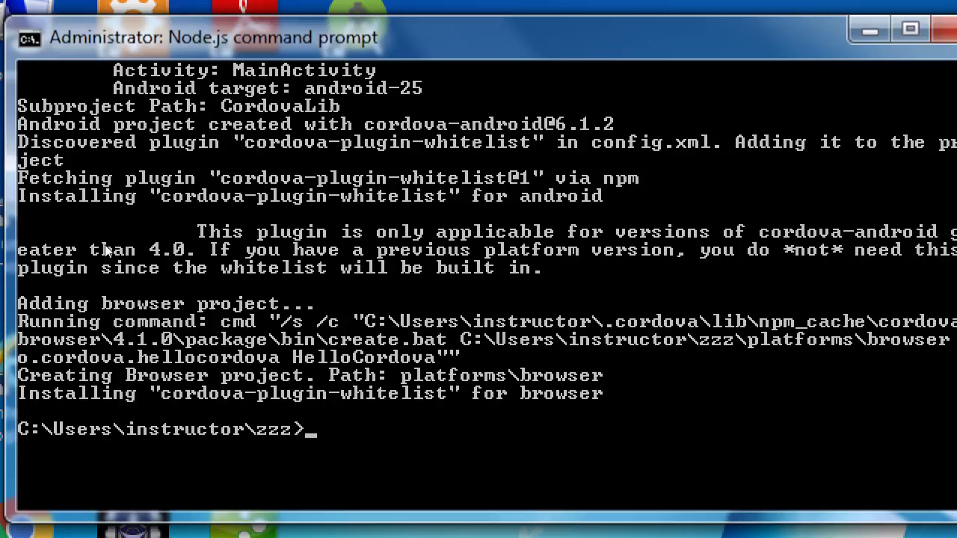
pyautogui.press('Up')
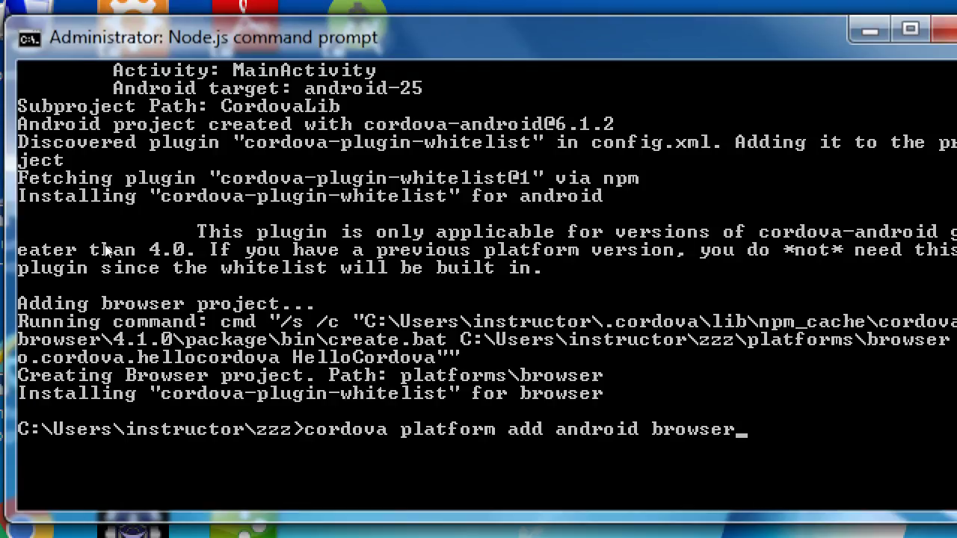
pyautogui.press('Escape')
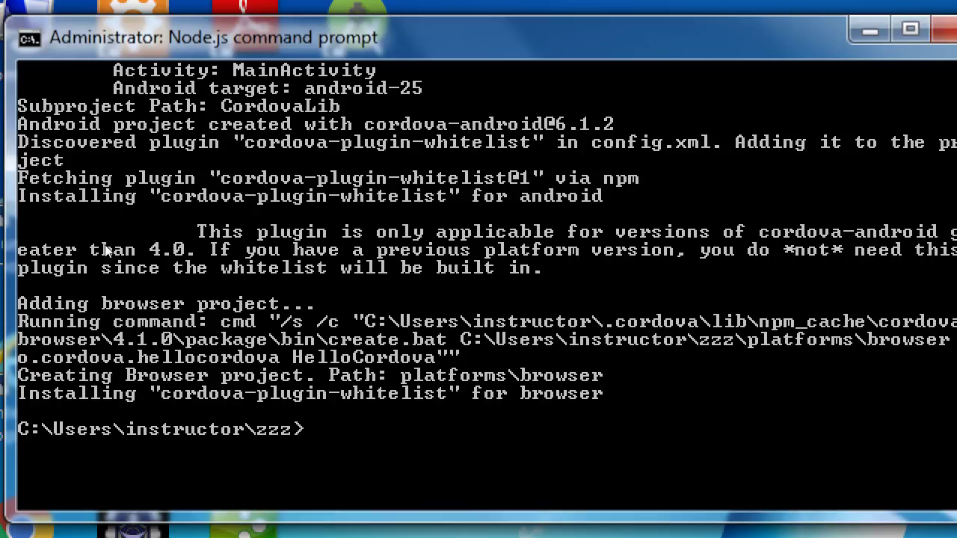
# - Build the zzz project for its added platforms with cordova build
pyautogui.write('cordova build')
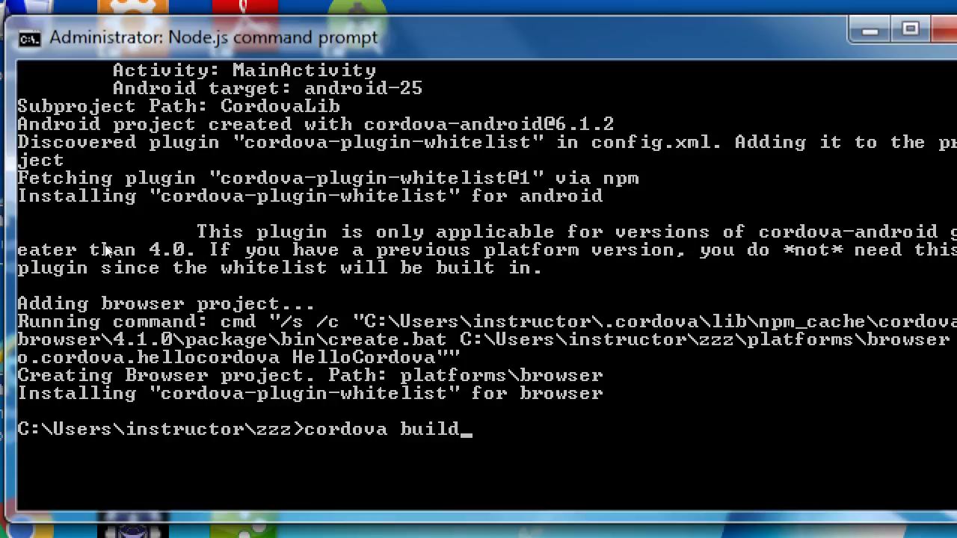
pyautogui.press('Return')
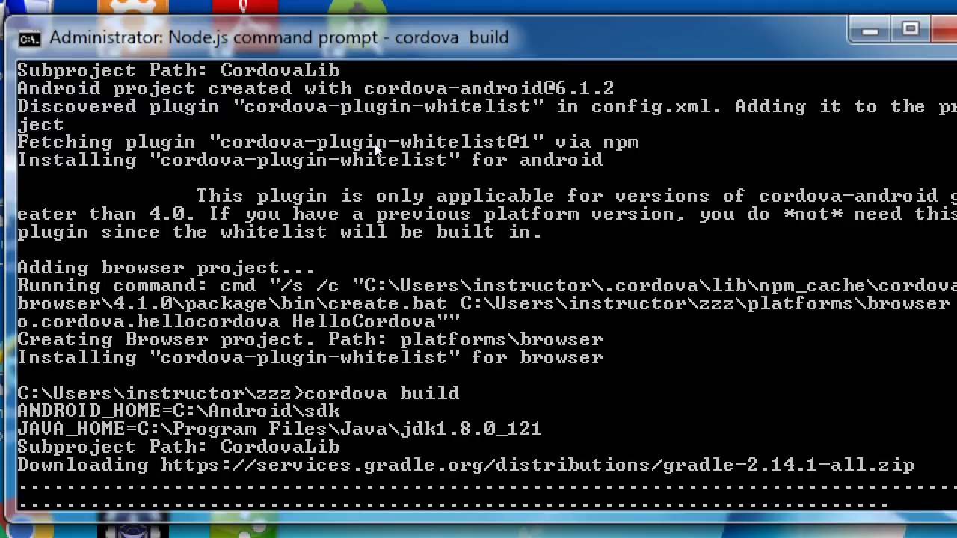
# - Open Notepad and write the heading "Steps to start off every day in the lab" in the blank document
pyautogui.press('super')
pyautogui.write('note')
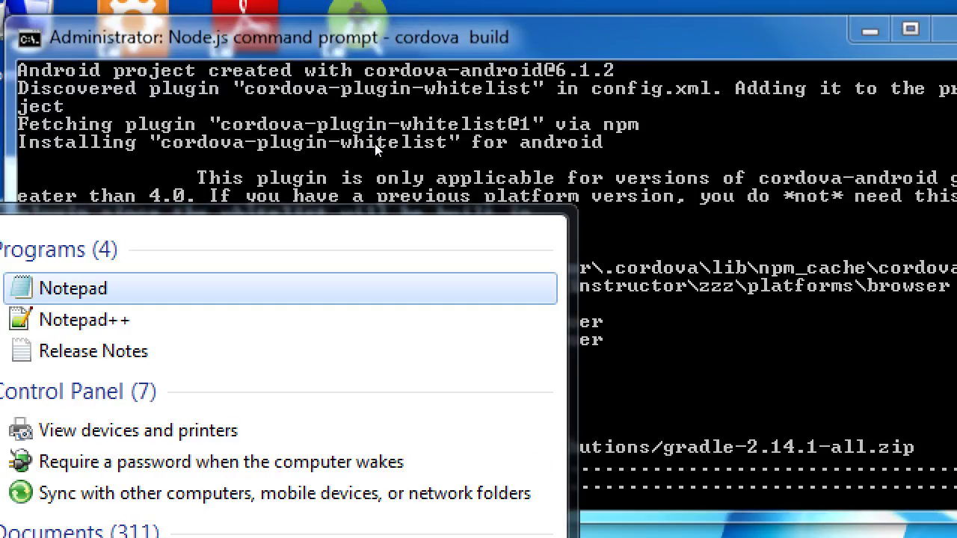
pyautogui.press('Escape')
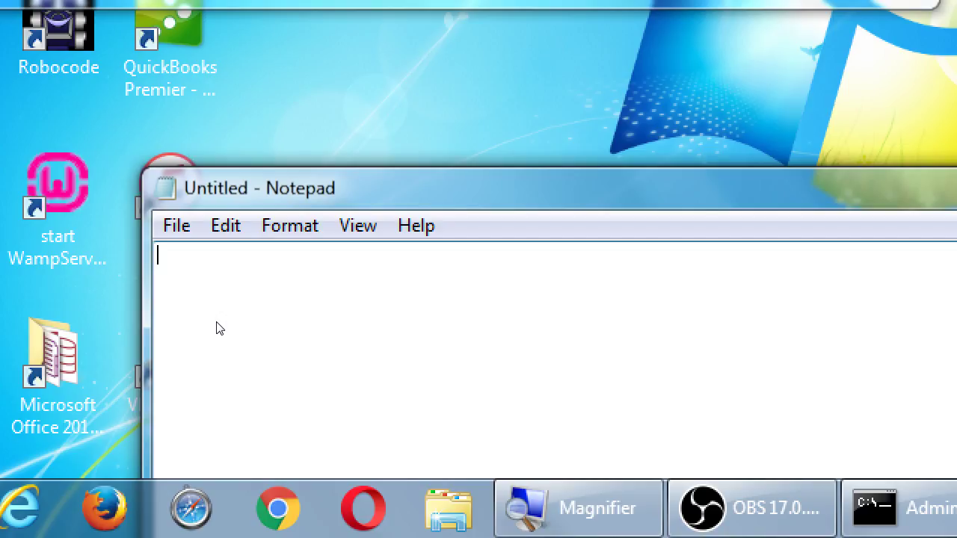
pyautogui.write('Steps to st')
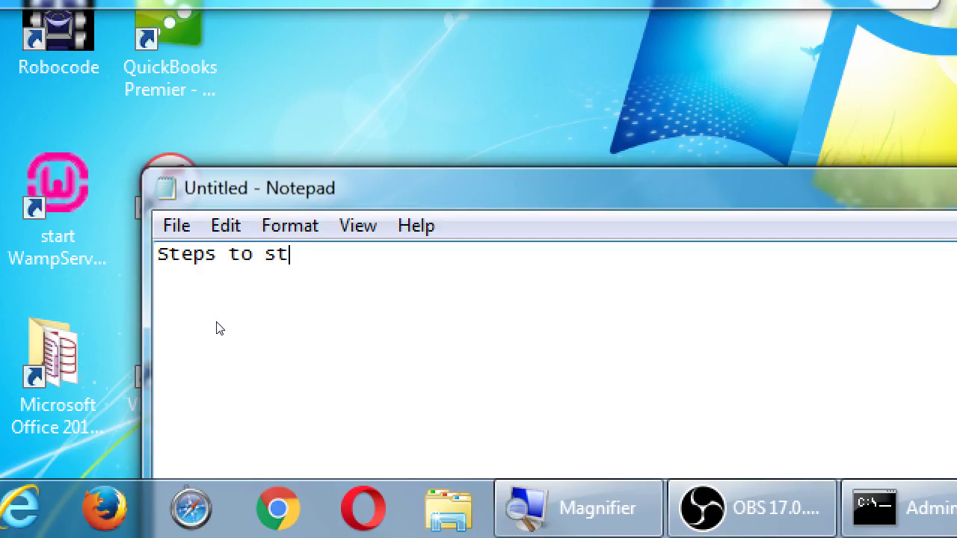
pyautogui.write('art off every day int he')
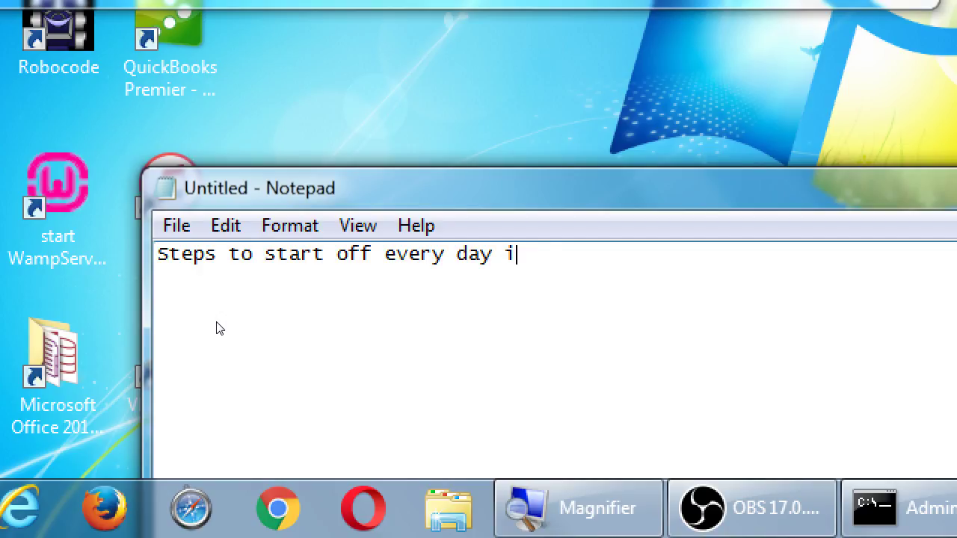
pyautogui.press('BackSpace')
pyautogui.press('BackSpace')
pyautogui.press('BackSpace')
pyautogui.press('BackSpace')
pyautogui.press('BackSpace')
pyautogui.write('the lab')
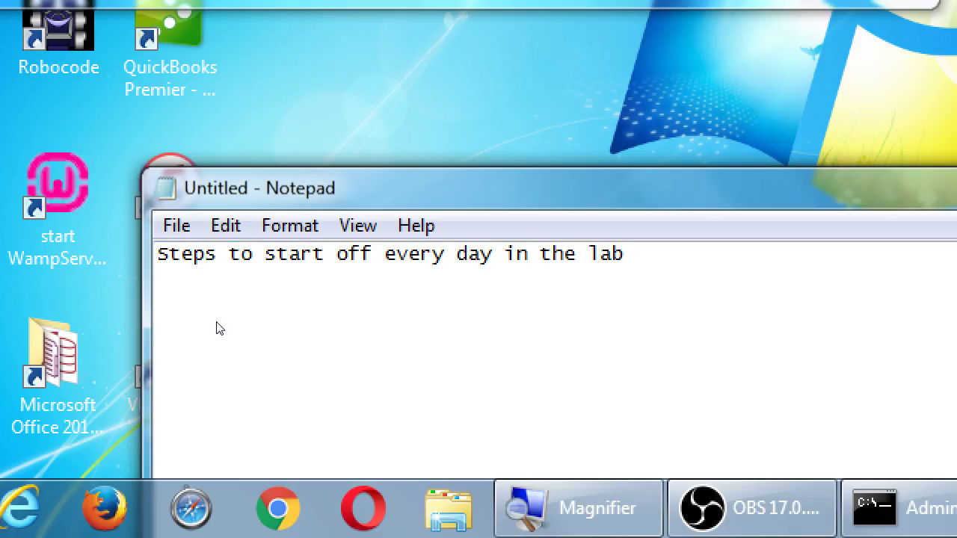
# - Save the notes to the Desktop as a text document named 2017-03-02
pyautogui.hotkey('ctrl', 's')
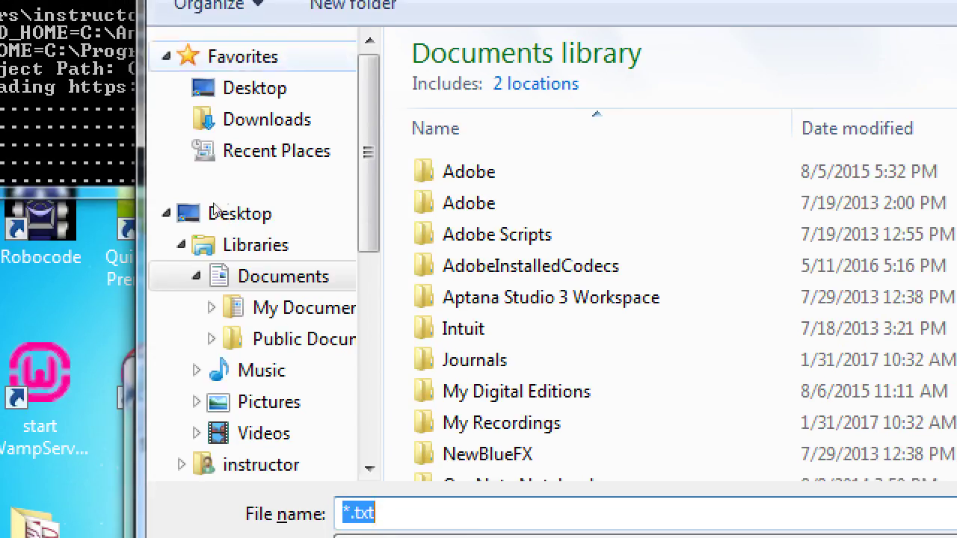
pyautogui.click(228, 213)
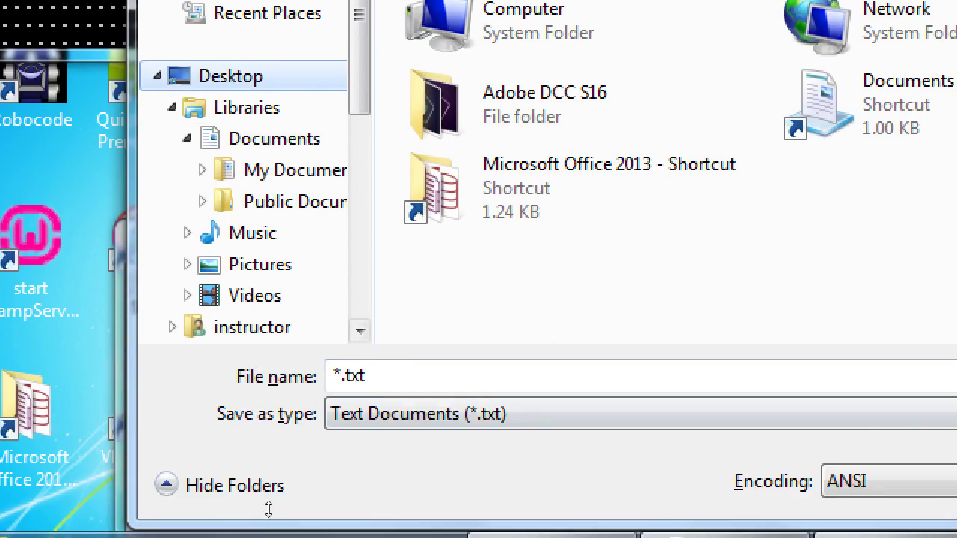
pyautogui.hotkey('shift', 'Tab')
pyautogui.write('2')
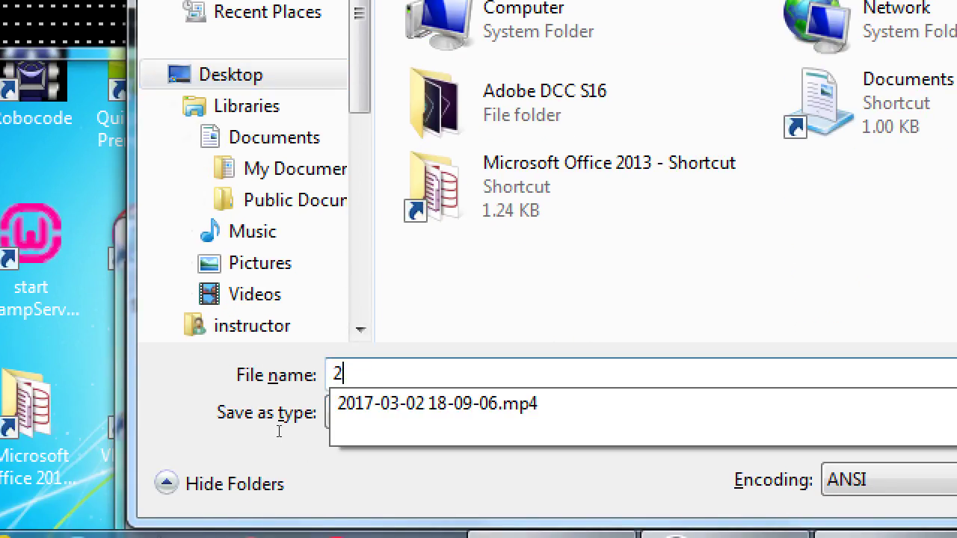
pyautogui.write('017-03-02')
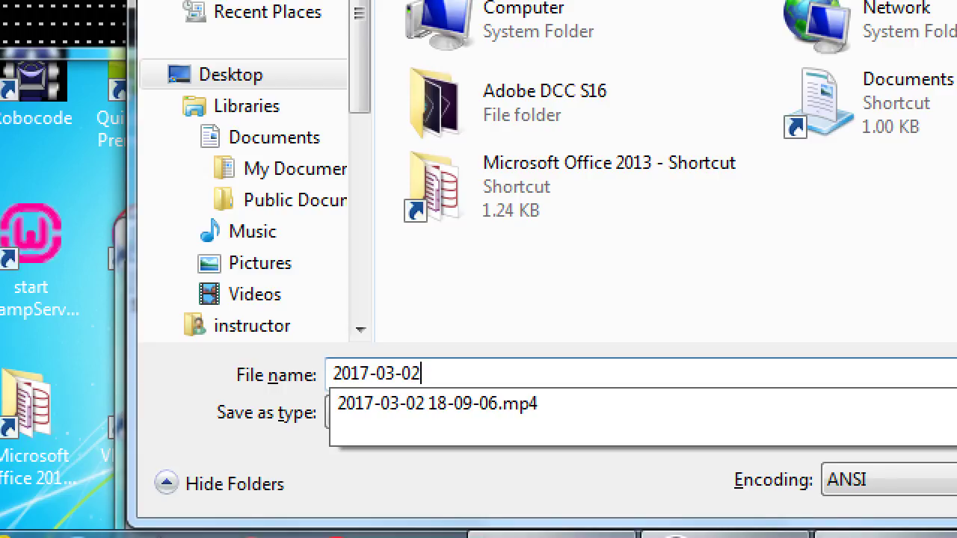
pyautogui.press('Return')
# - Add the line "Search Start for 'node.js command prompt' (not Node.js)" below the heading
pyautogui.press('Return')
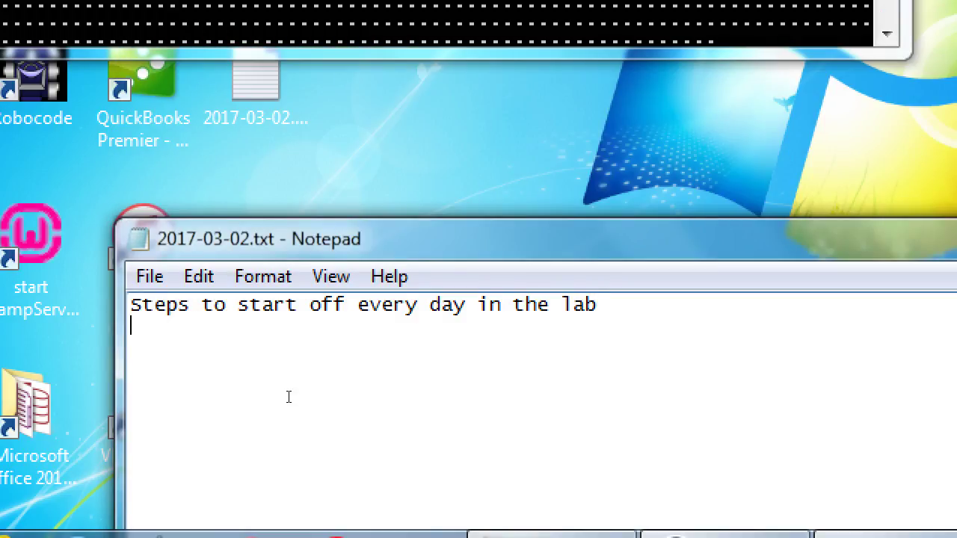
pyautogui.write('Searh')
pyautogui.press('BackSpace')
pyautogui.press('BackSpace')
pyautogui.press('BackSpace')
pyautogui.write('rch Star')
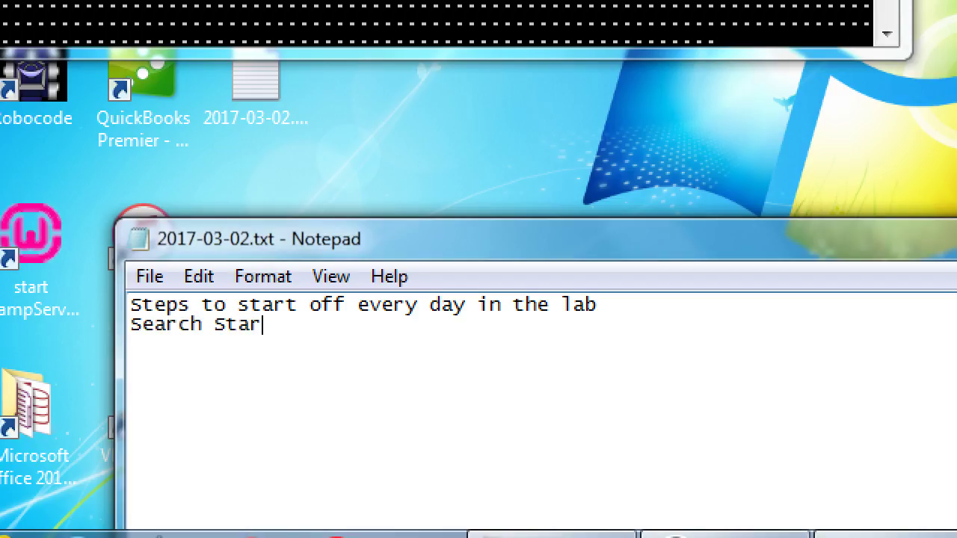
pyautogui.write("t for 'node.j")
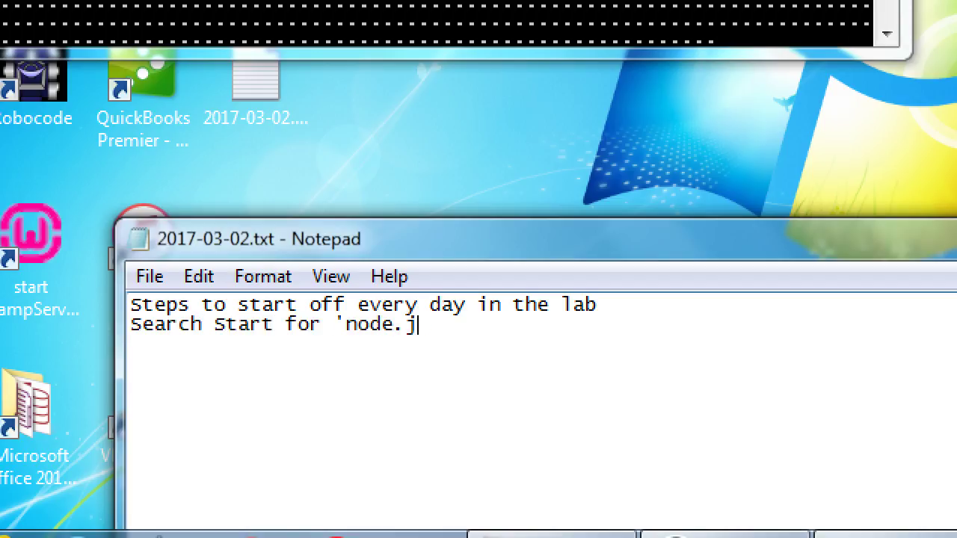
pyautogui.write('s command promp')
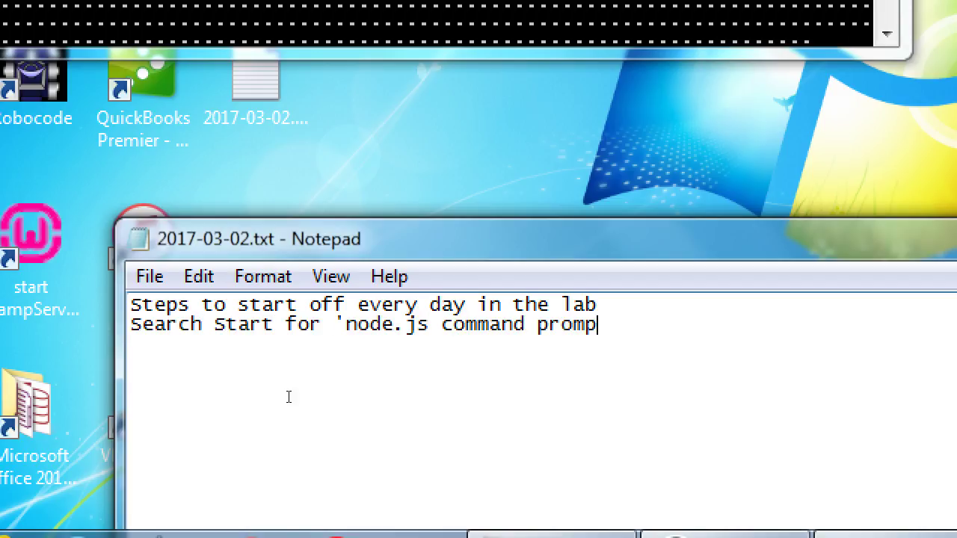
pyautogui.write("t' (not Node.js)")
pyautogui.press('Return')
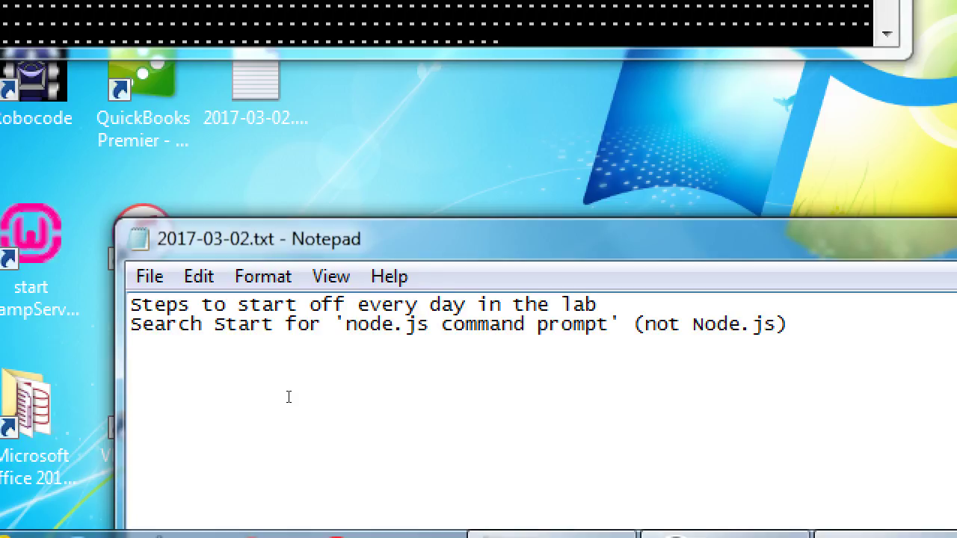
# - Add the indented line "(in Mac, just start Terminal)" below the Start search instruction
pyautogui.press('End')
pyautogui.press('Return')
pyautogui.press('Tab')
pyautogui.write('(in Mac, just start T')
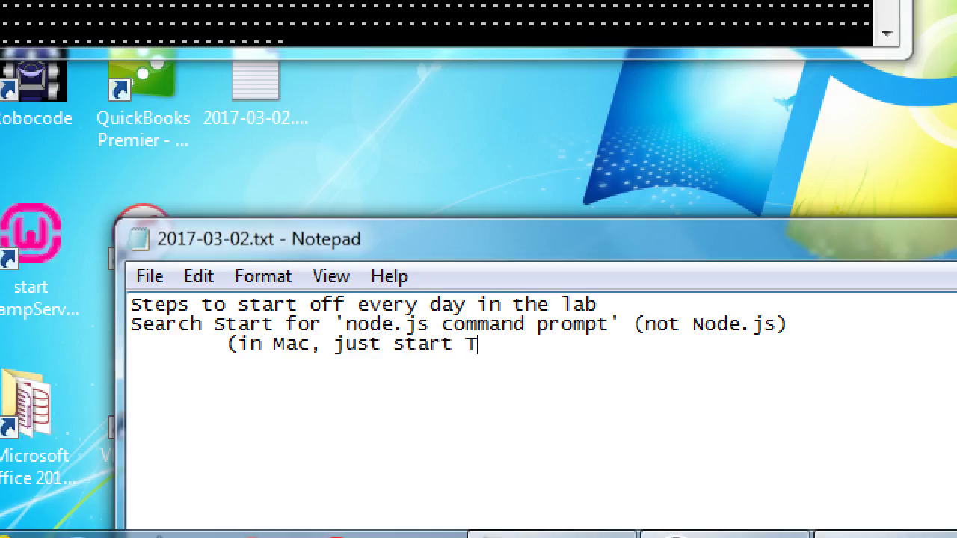
pyautogui.write('erminal)')
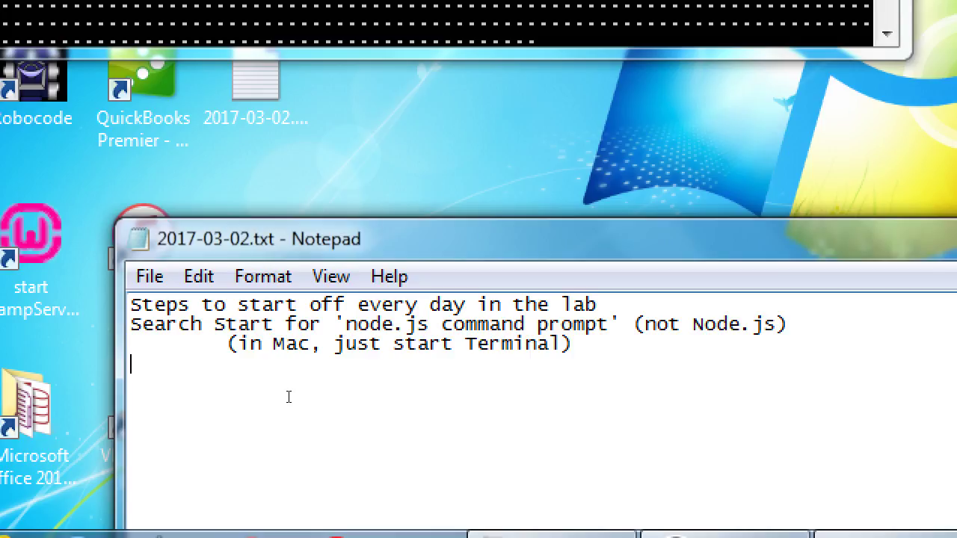
# - Write "cordova create whatever" on the line below the Mac Terminal note
pyautogui.write('cordova')
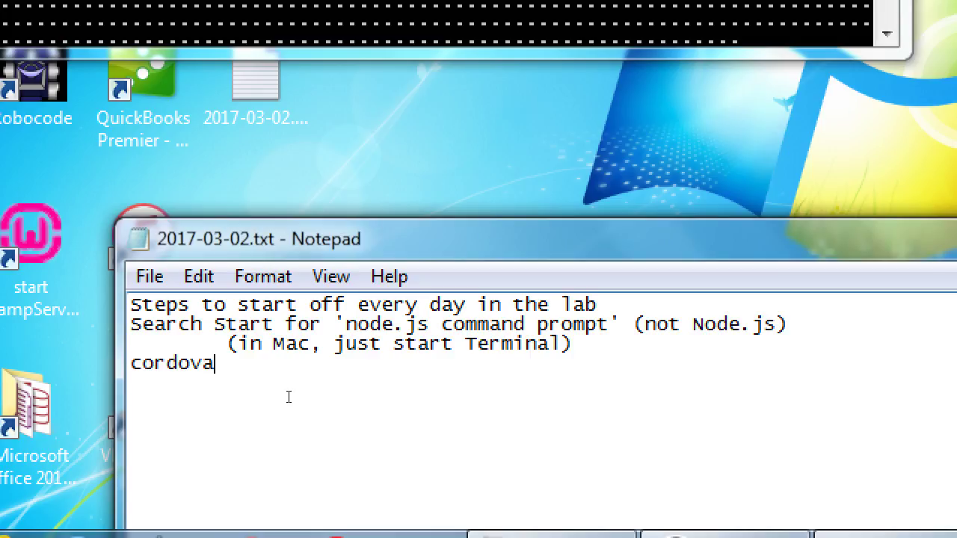
pyautogui.write(' create zzzxx')
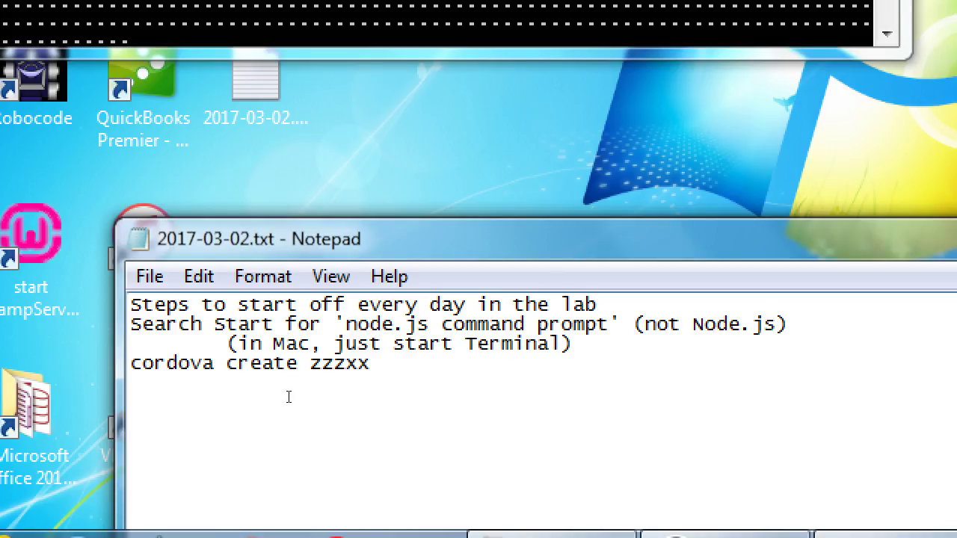
pyautogui.press('BackSpace')
pyautogui.press('BackSpace')
pyautogui.press('BackSpace')
pyautogui.press('BackSpace')
pyautogui.press('BackSpace')
pyautogui.write('hw')
pyautogui.press('BackSpace')
pyautogui.press('BackSpace')
pyautogui.write('whatever')
# - Add the lines "cd whatever" and "cordova platform add android browser" below the cordova create command
pyautogui.press('Return')
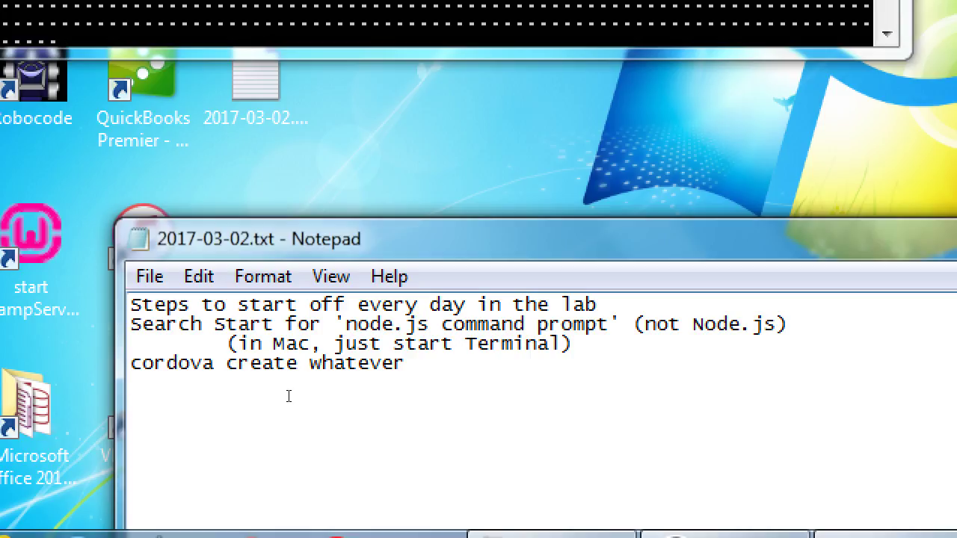
pyautogui.write('cd whatever')
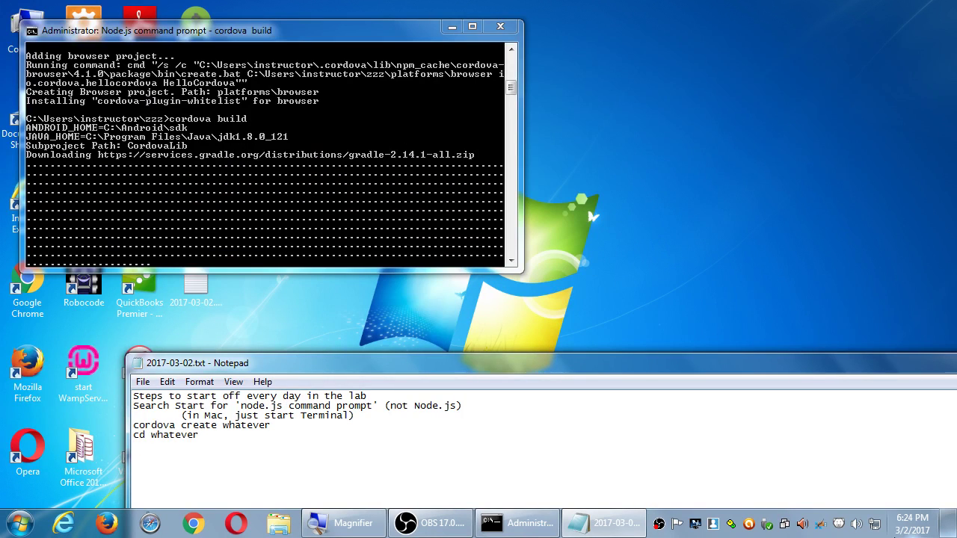
pyautogui.press('XF86AudioMute')
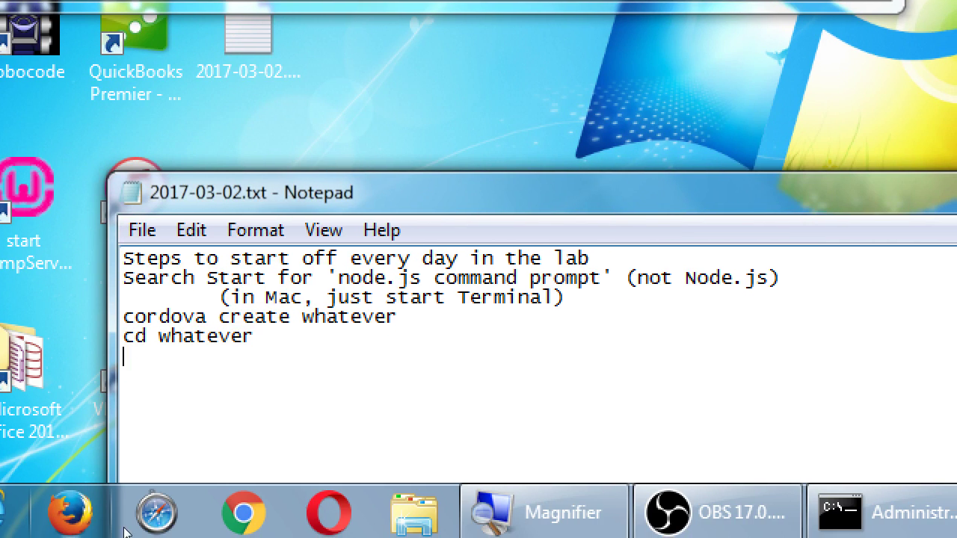
pyautogui.write('cordova ')
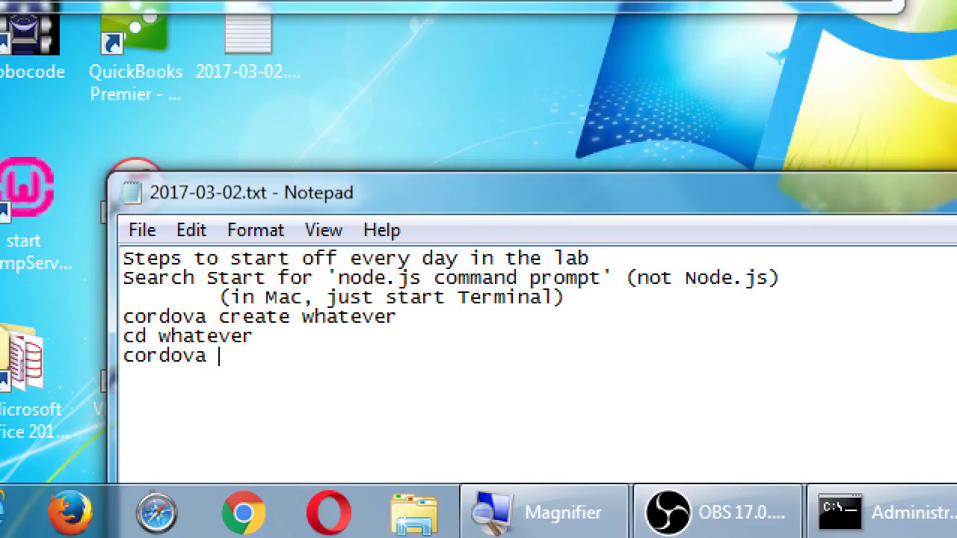
pyautogui.write('platform add')
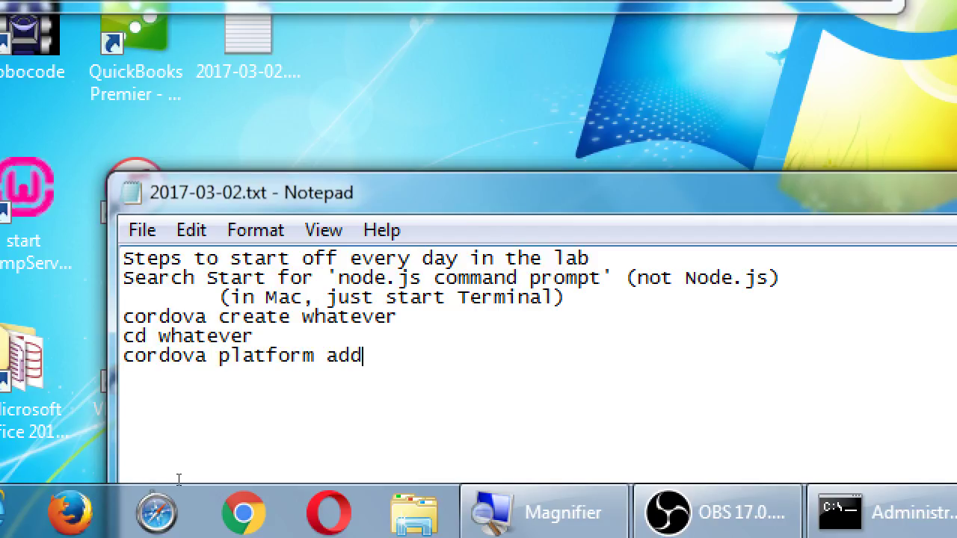
pyautogui.write(' android')
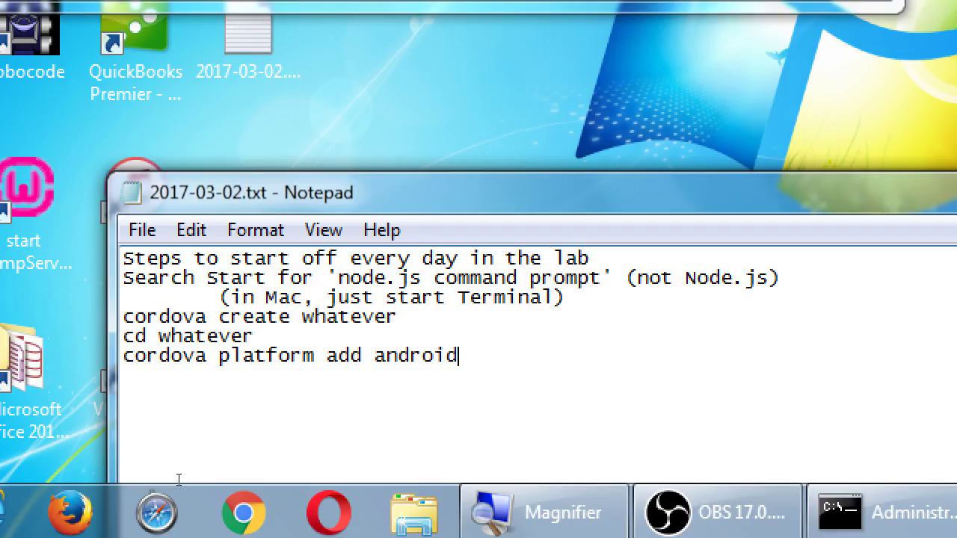
pyautogui.write(' browser')
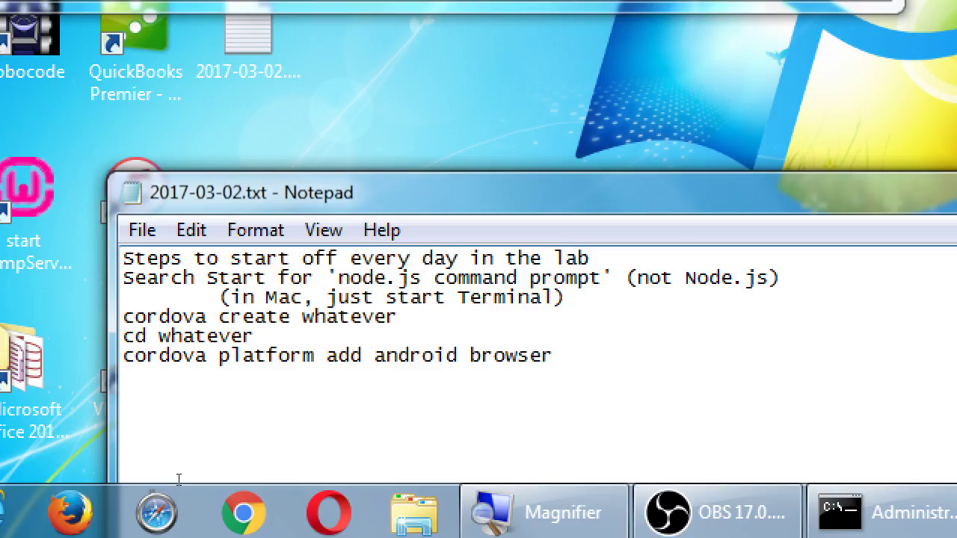
# - Add the line "cordova build" below the platform add command
pyautogui.press('Return')
pyautogui.write('cordov')
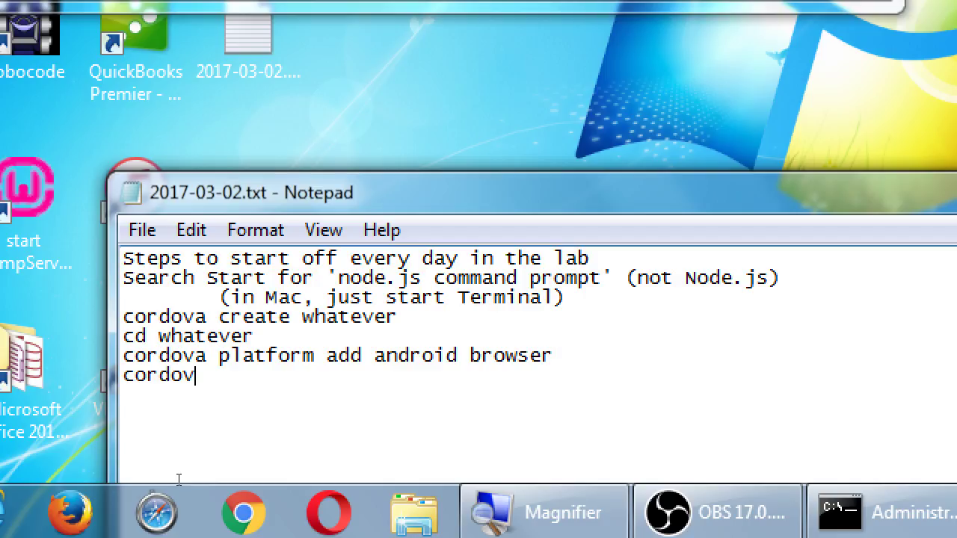
pyautogui.write('a build')
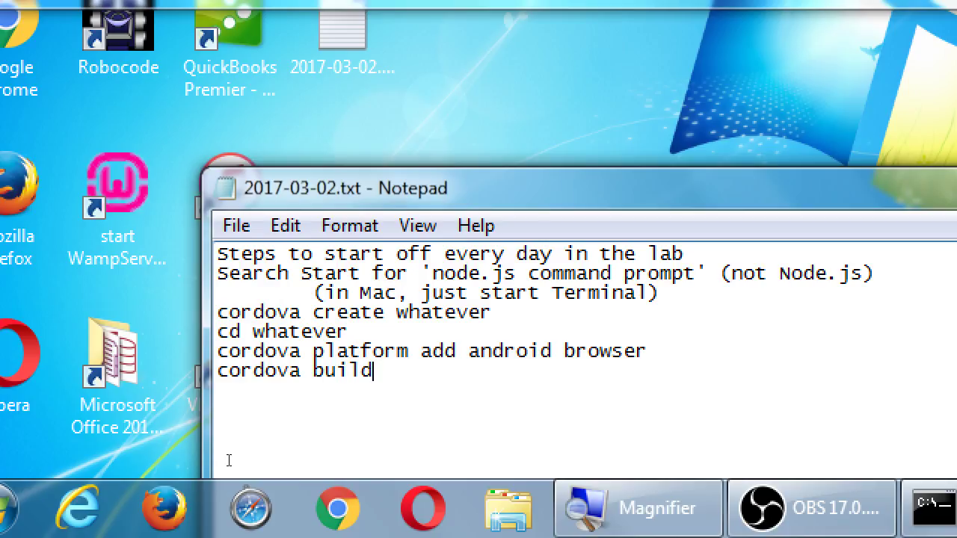
# - Add the line "(optional)" below the cordova build command
pyautogui.press('super+minus')
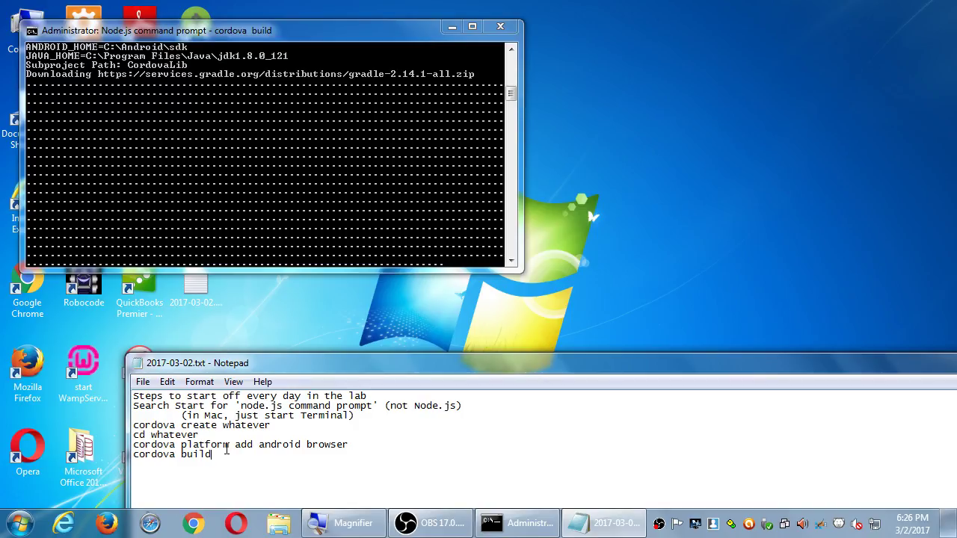
pyautogui.press('super+plus')
pyautogui.press('super+plus')
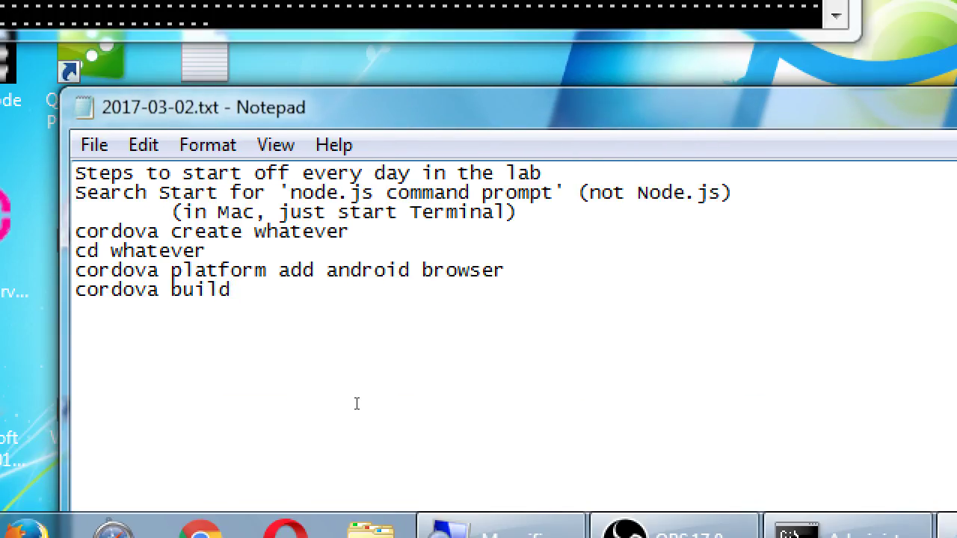
pyautogui.press('Return')
pyautogui.write('(optional')
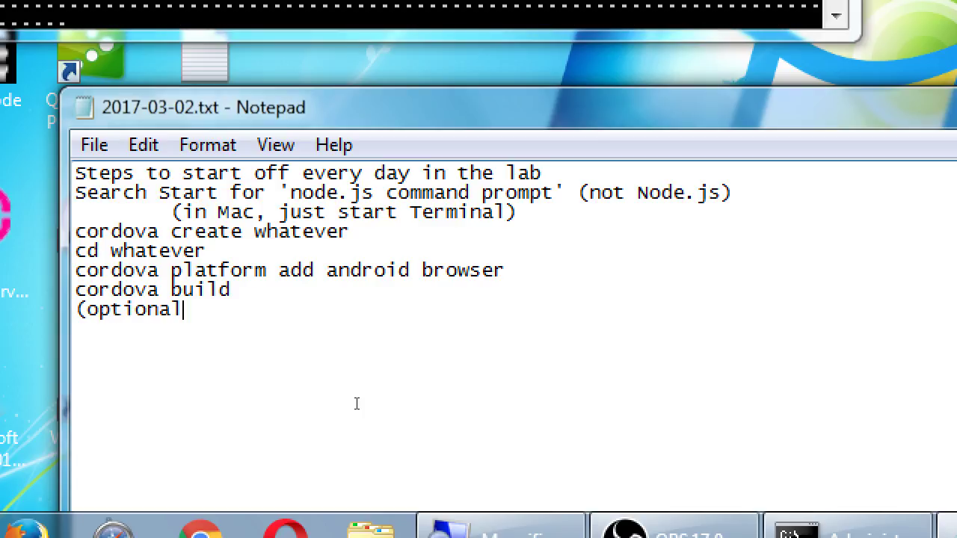
pyautogui.write(')')
# - Add the line "(cordova emulate android) - runs the Emulator of the whatever app" under the optional heading
pyautogui.press('Return')
pyautogui.write('(cordova')
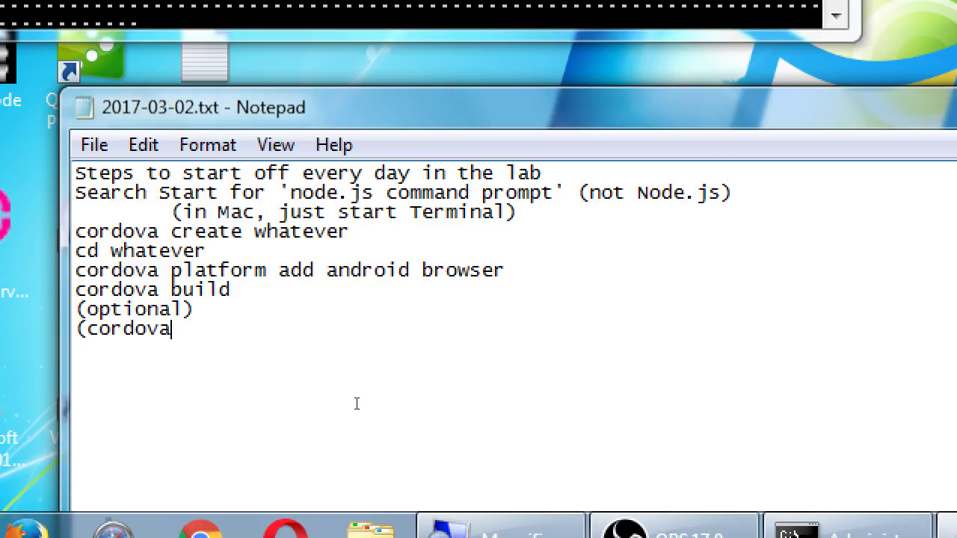
pyautogui.write(' emulate')
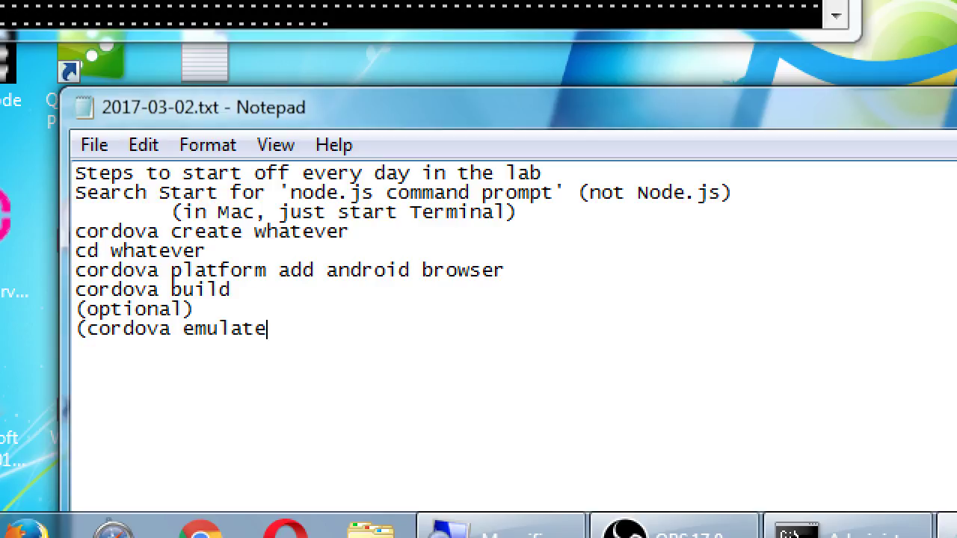
pyautogui.write(' android) - runs the ')
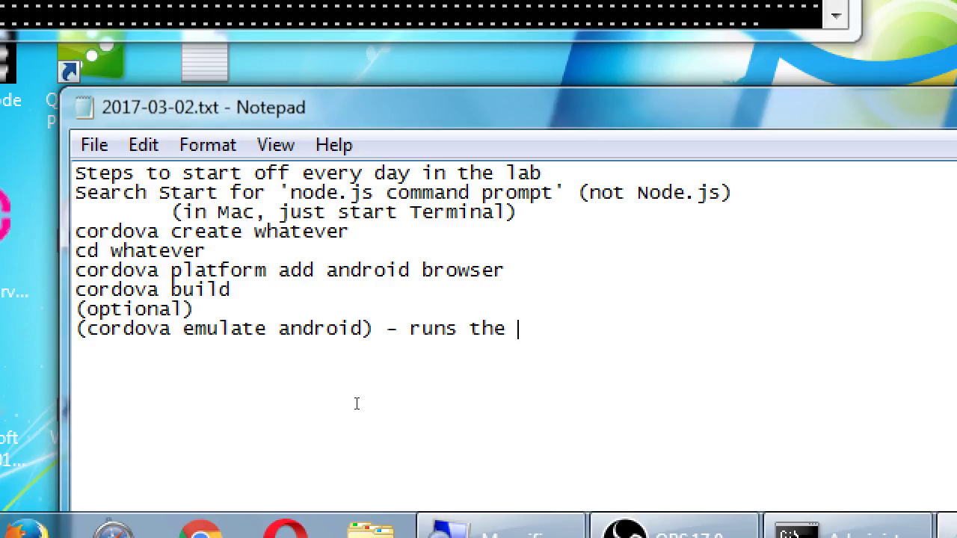
pyautogui.write('Emulator of')
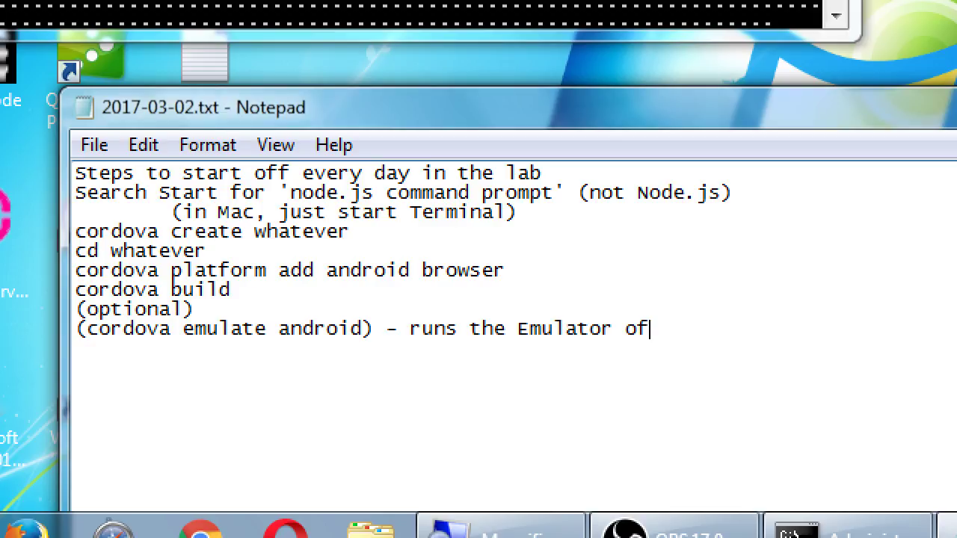
pyautogui.write(' the whatever app')
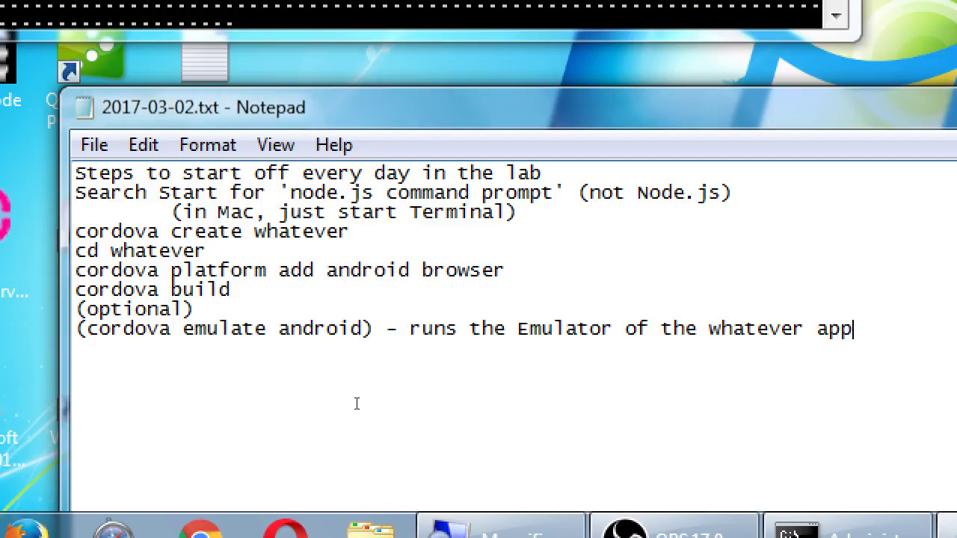
# - Add the line "(cordova run browser) - runs Google Chrome emulator", spacing its dash to align with the emulate line above
pyautogui.press('Return')
pyautogui.write('(cordv')
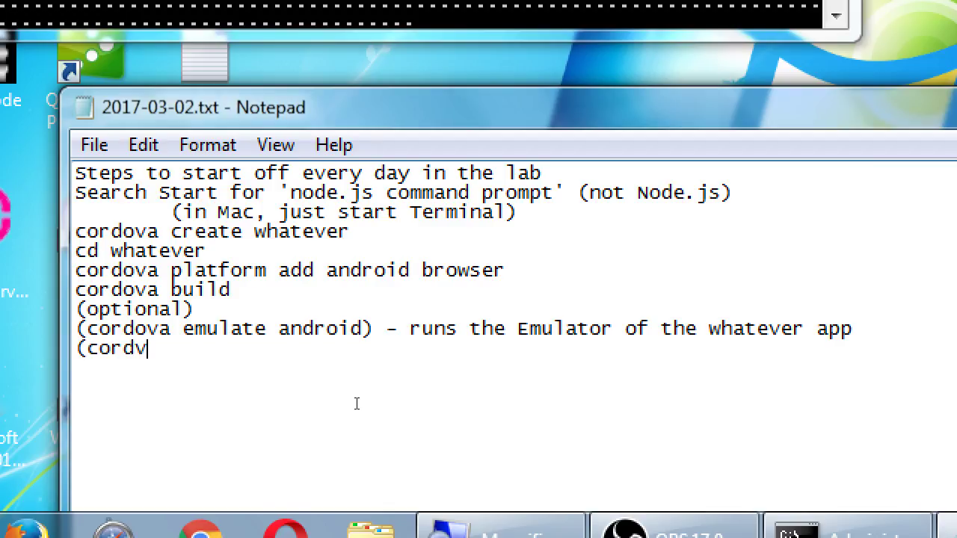
pyautogui.press('BackSpace')
pyautogui.write('ova run')
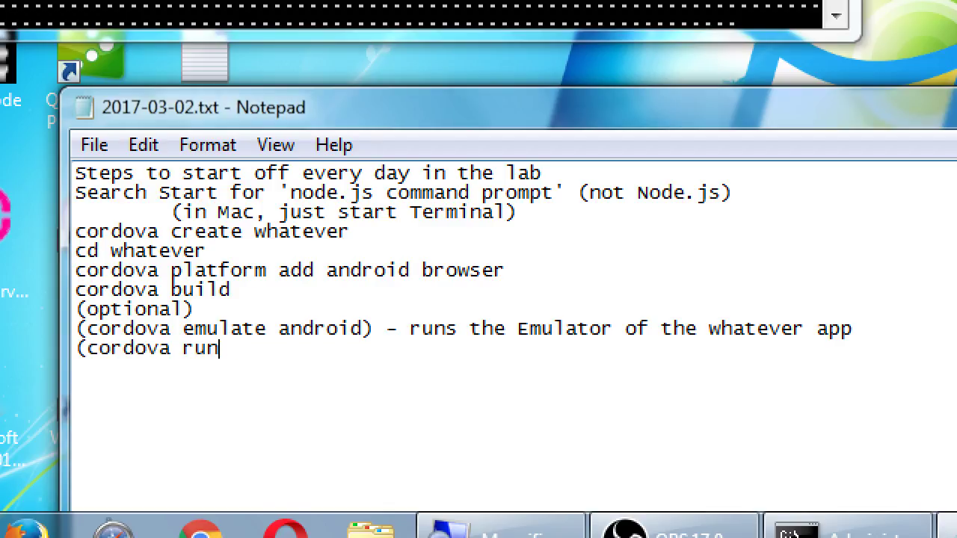
pyautogui.write(' browser)     - ')
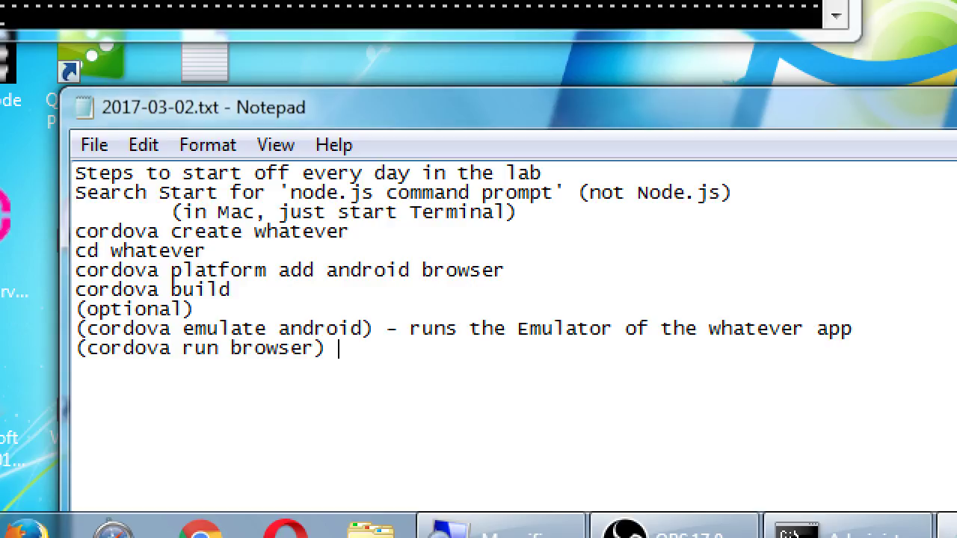
pyautogui.write('runs the')
pyautogui.press('BackSpace')
pyautogui.press('BackSpace')
pyautogui.press('BackSpace')
pyautogui.write('Google Chrome ')
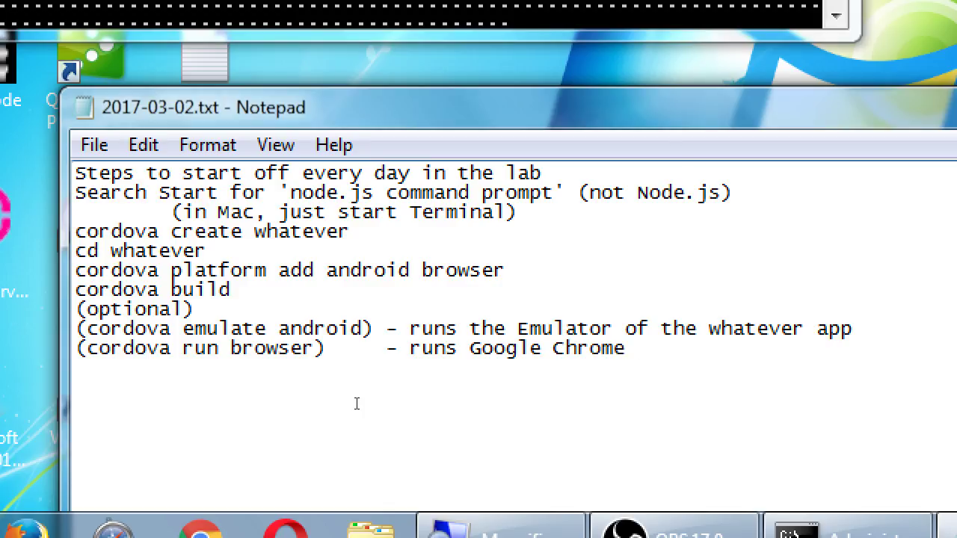
pyautogui.write('emulator')
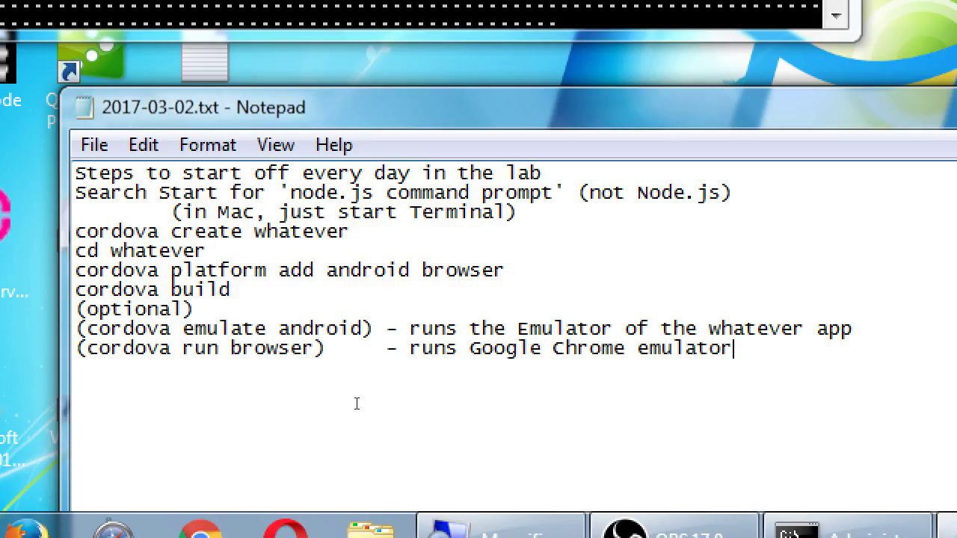
# - Add the line "(cordova run android --device) - runs in a connected (and configured) real device" at the end of the notes and select it
pyautogui.press('Return')
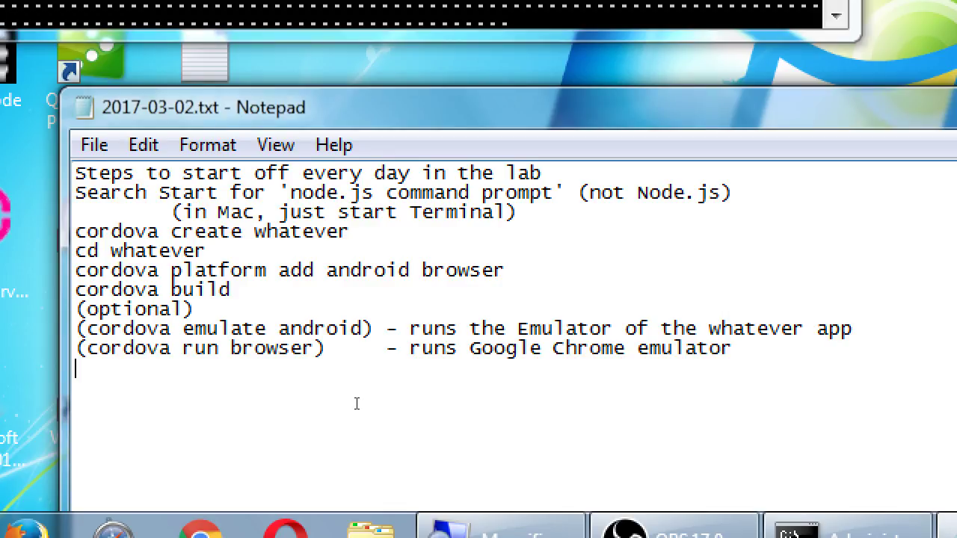
pyautogui.write('(cordova run and')
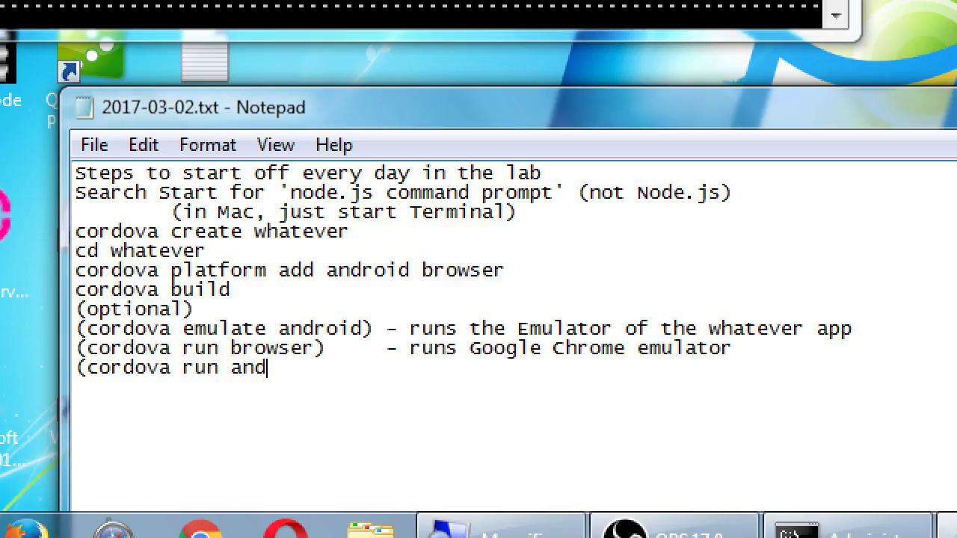
pyautogui.write('roid --d')
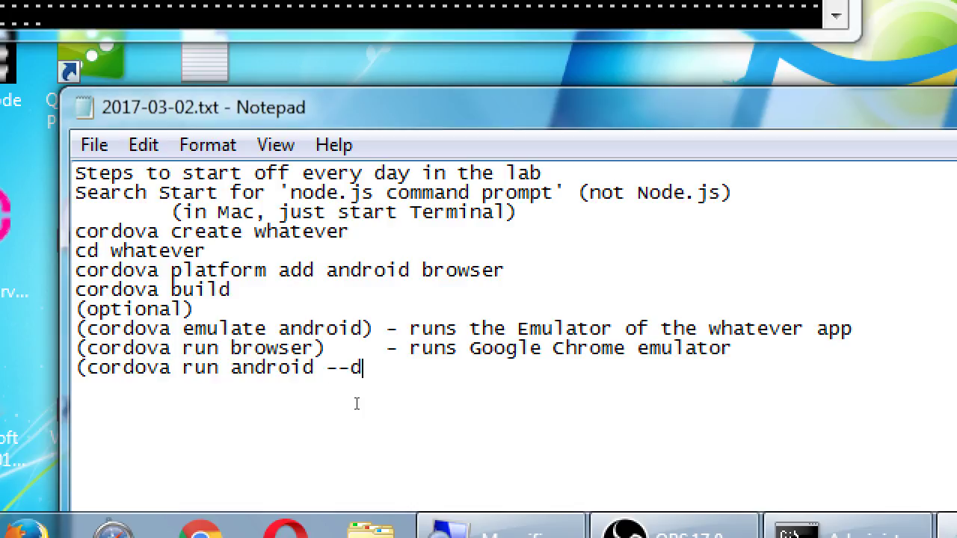
pyautogui.write('evice) - runs in a ')
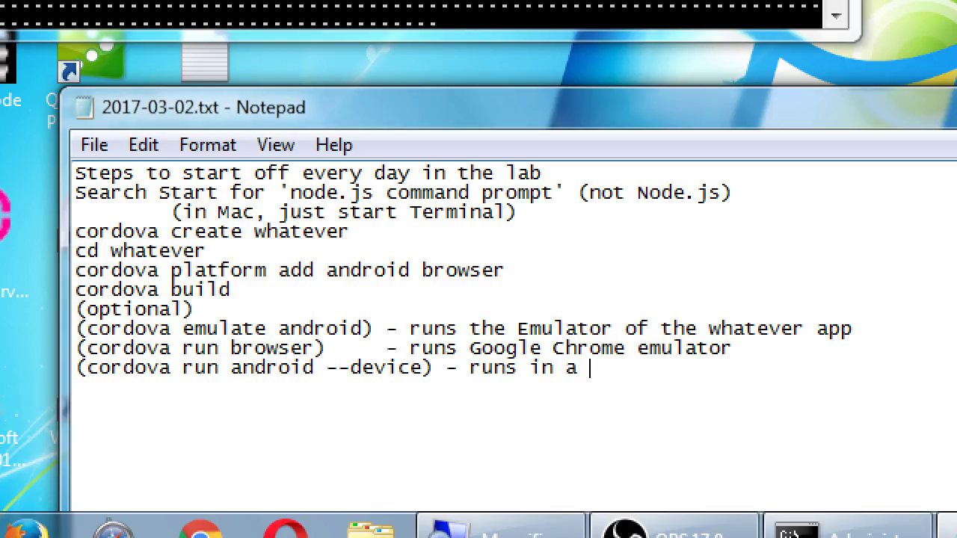
pyautogui.write('connected ')
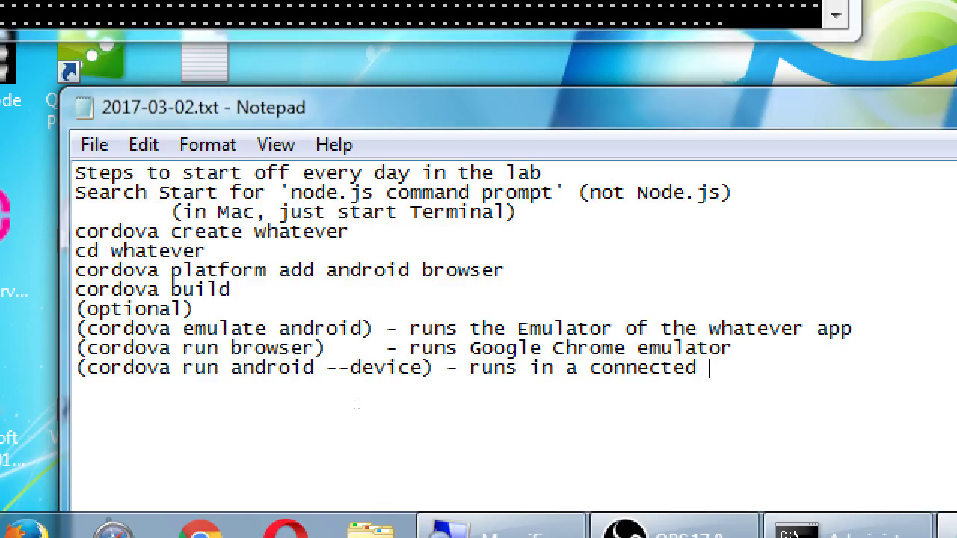
pyautogui.write('(and configure')
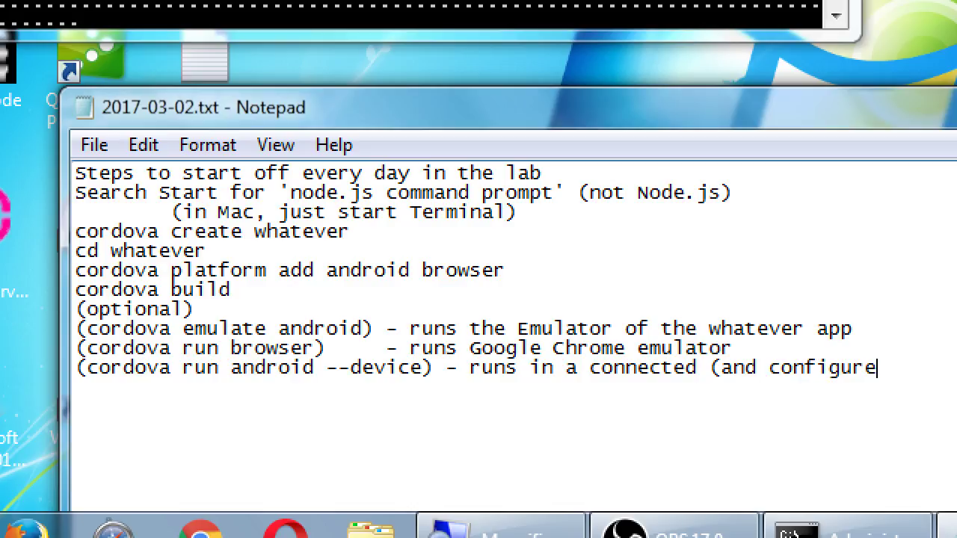
pyautogui.write('d) real')
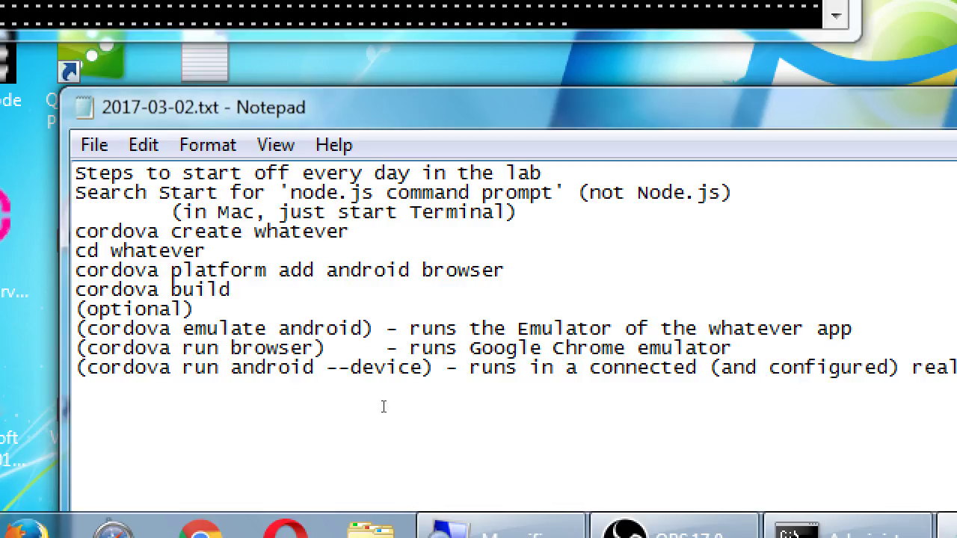
pyautogui.write(' de')
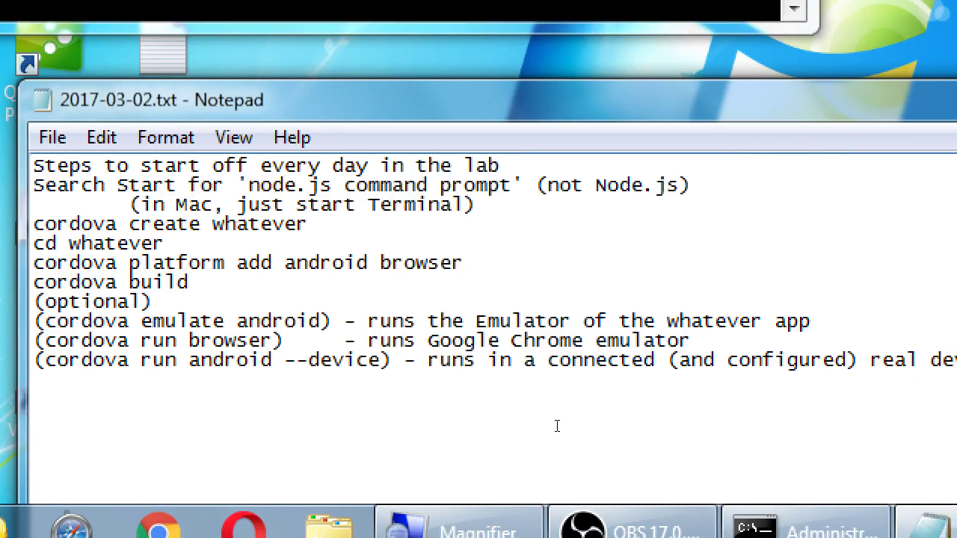
pyautogui.hotkey('shift', 'Home')
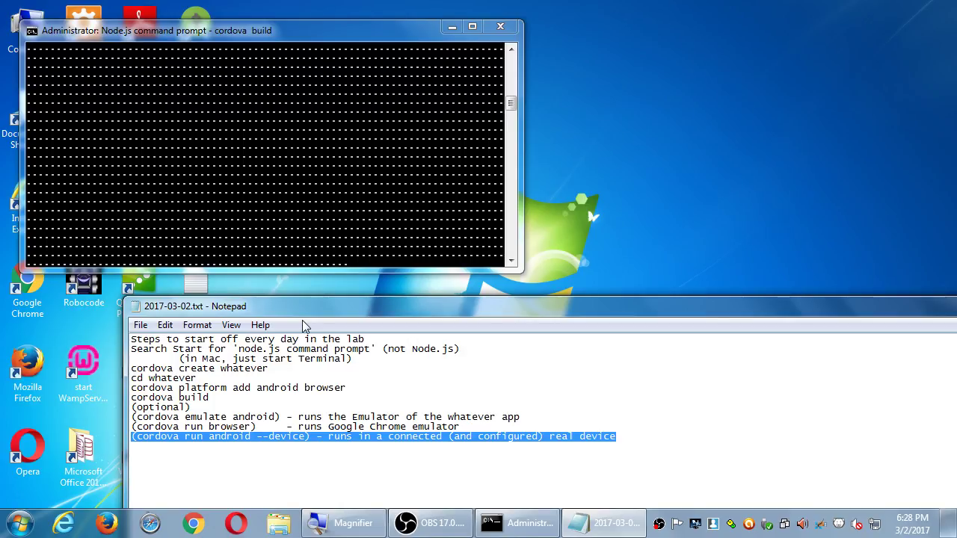
pyautogui.click(253, 397)
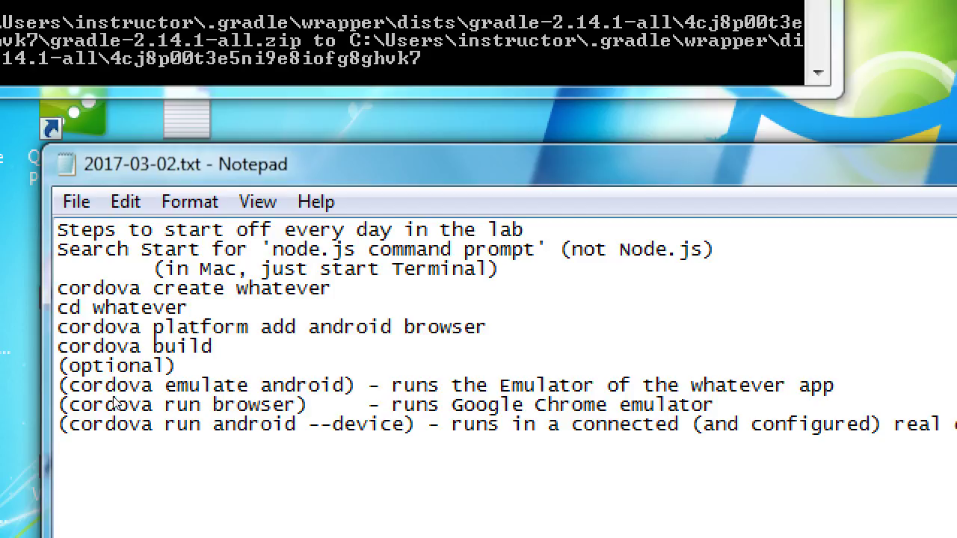
pyautogui.press('super+minus')
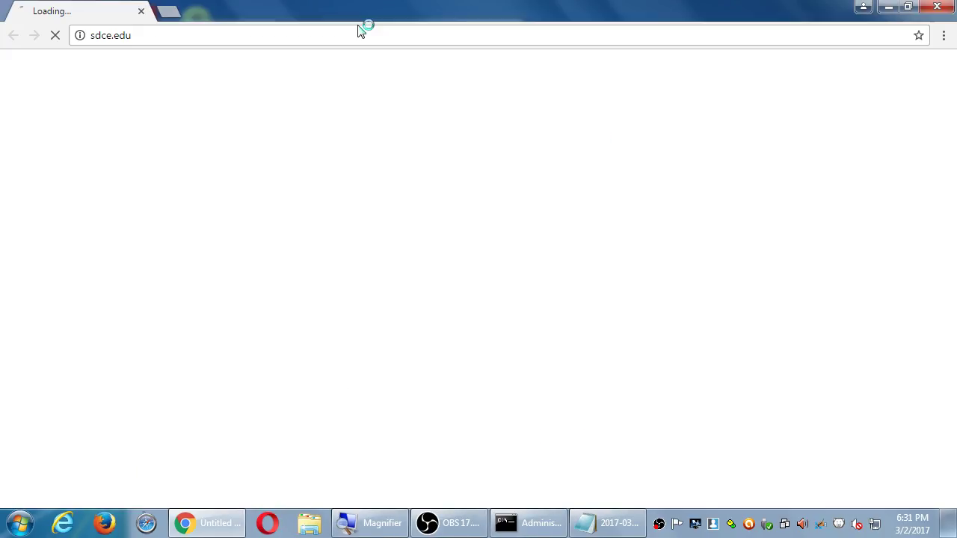
# - Dismiss the disabled-extensions notice in Chrome and go to cordova.apache.org
pyautogui.click(359, 36)
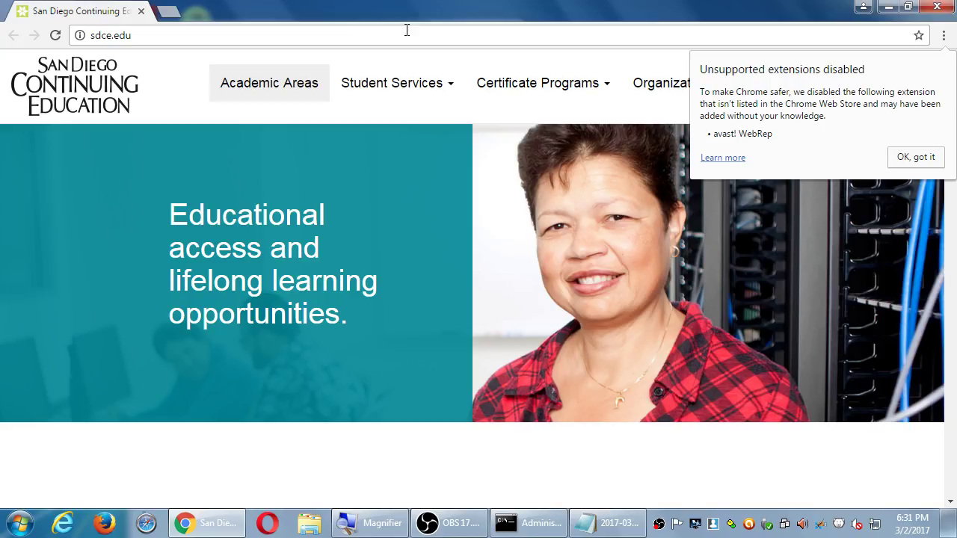
pyautogui.click(918, 157)
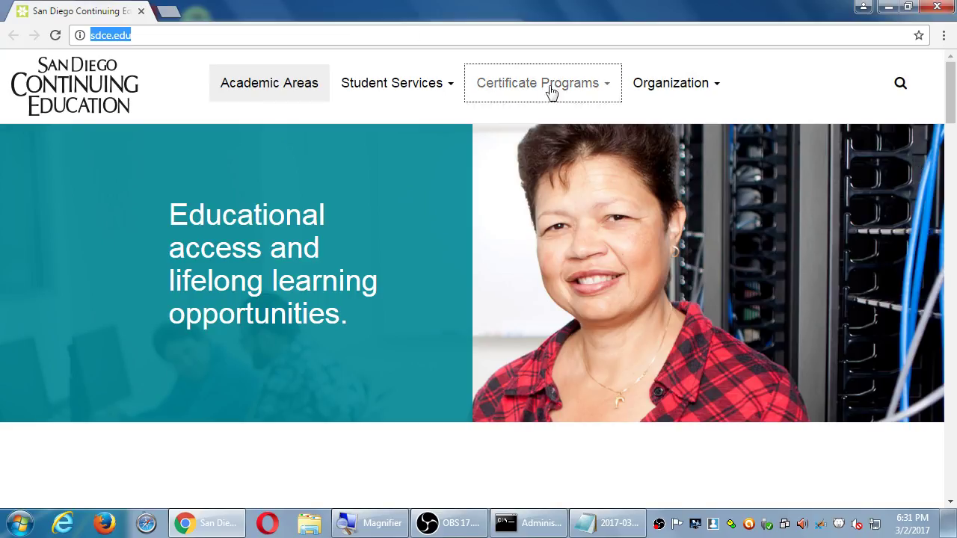
pyautogui.click(465, 37)
pyautogui.hotkey('ctrl', 'shift', 'Left')
pyautogui.press('End')
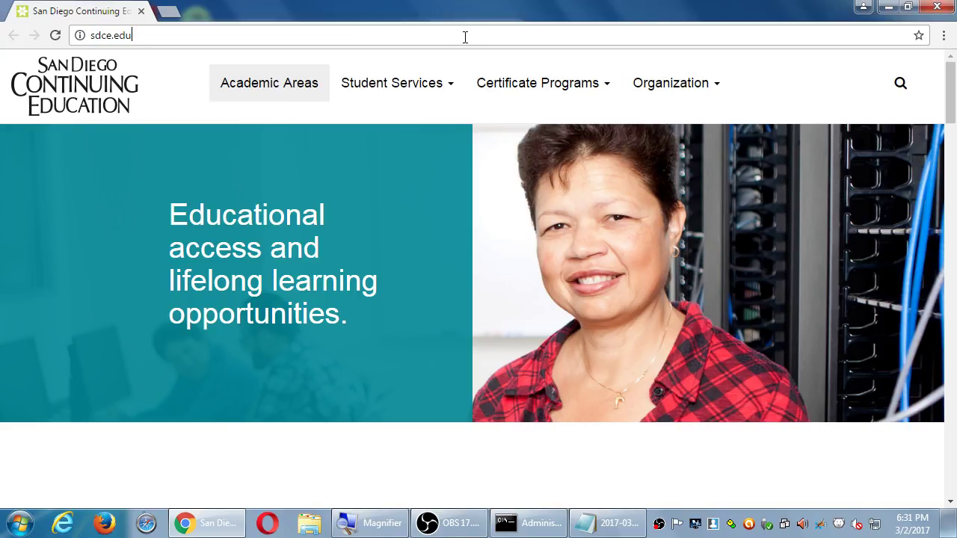
pyautogui.hotkey('shift', 'Home')
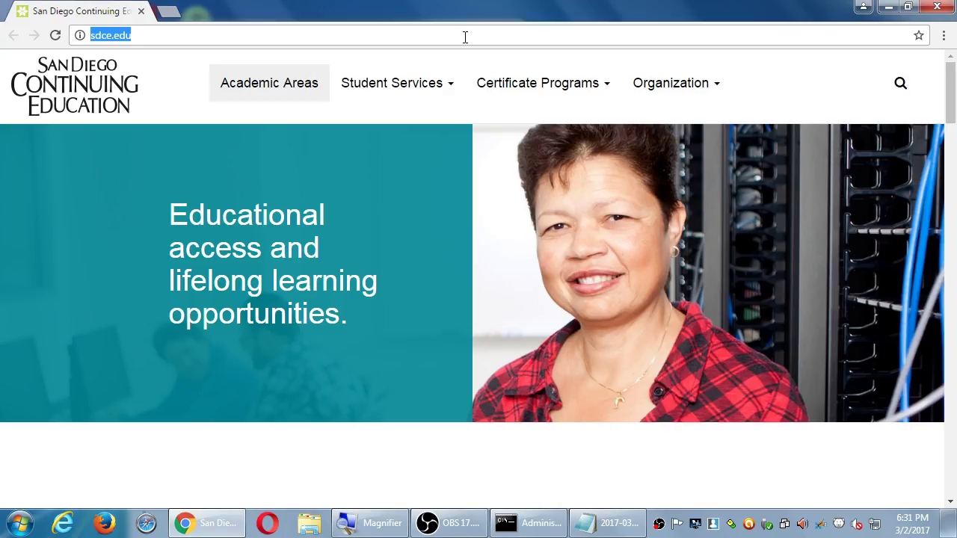
pyautogui.write('cordova')
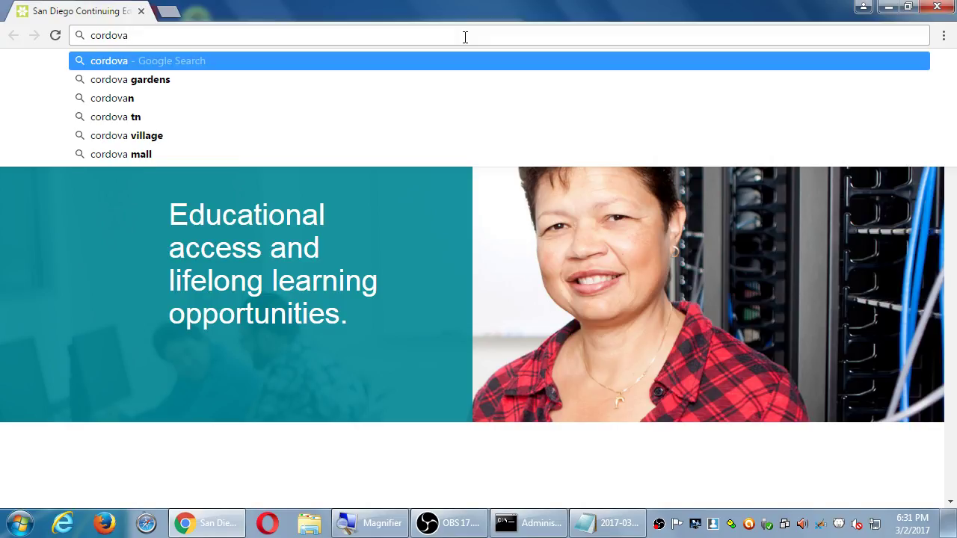
pyautogui.write('.apache.or')
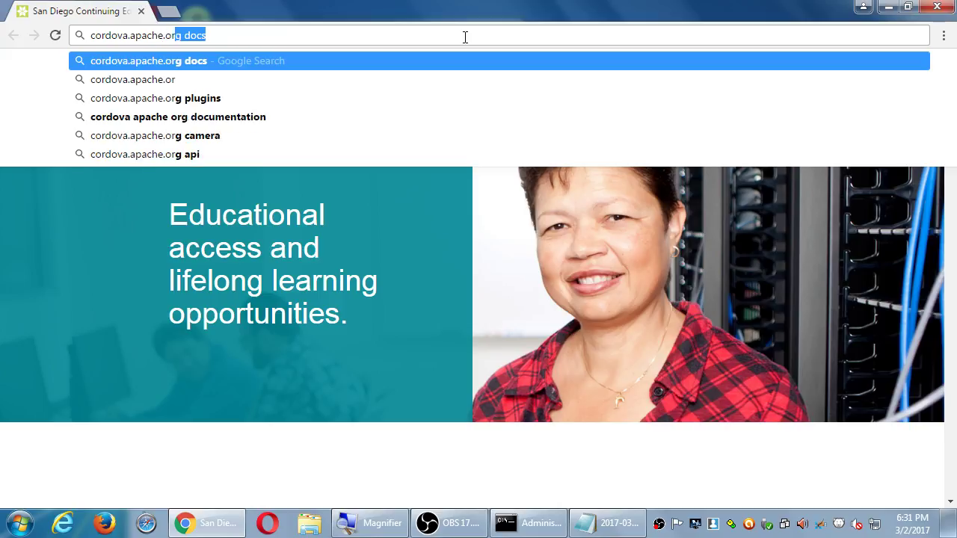
pyautogui.write('g')
pyautogui.press('Return')
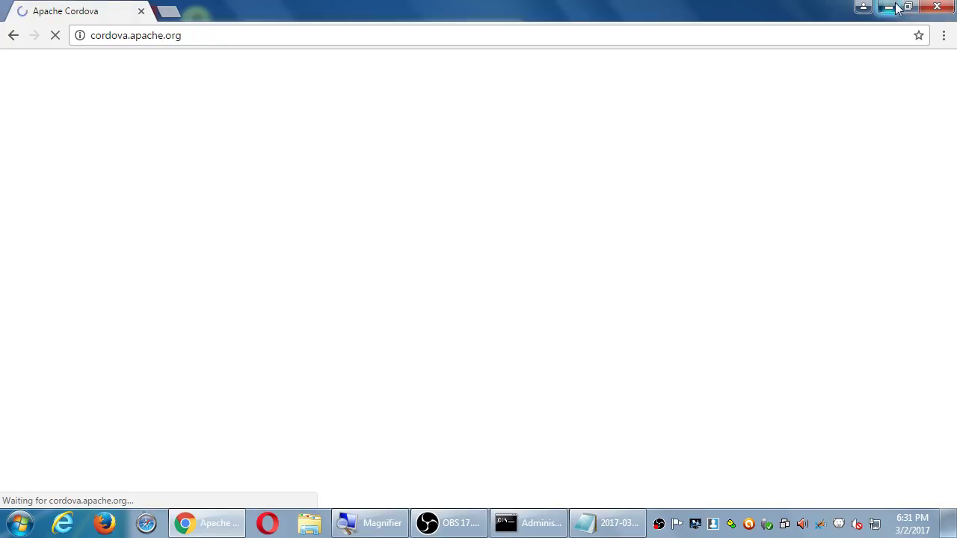
# - Glance at the running build, return to the Cordova site and open the Android platform guide in its documentation
pyautogui.click(888, 6)
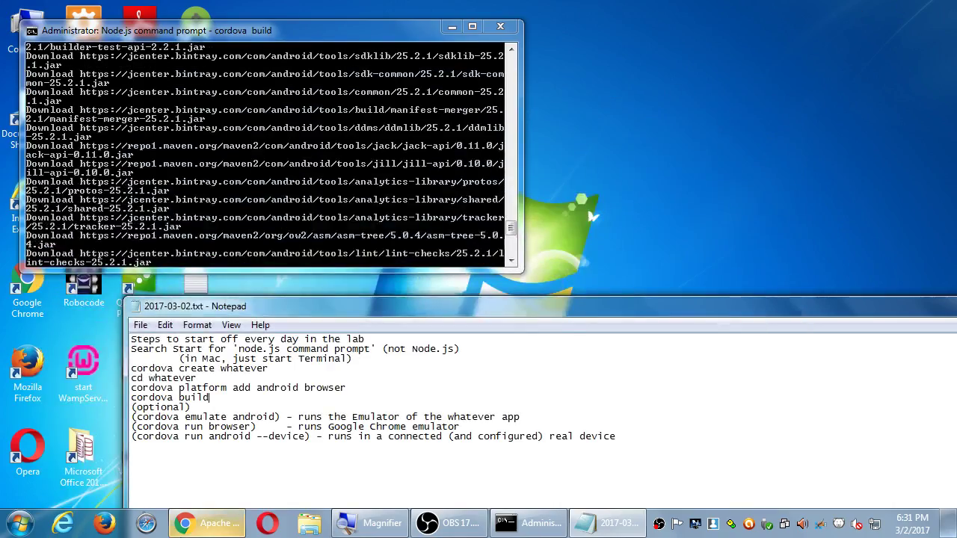
pyautogui.click(206, 523)
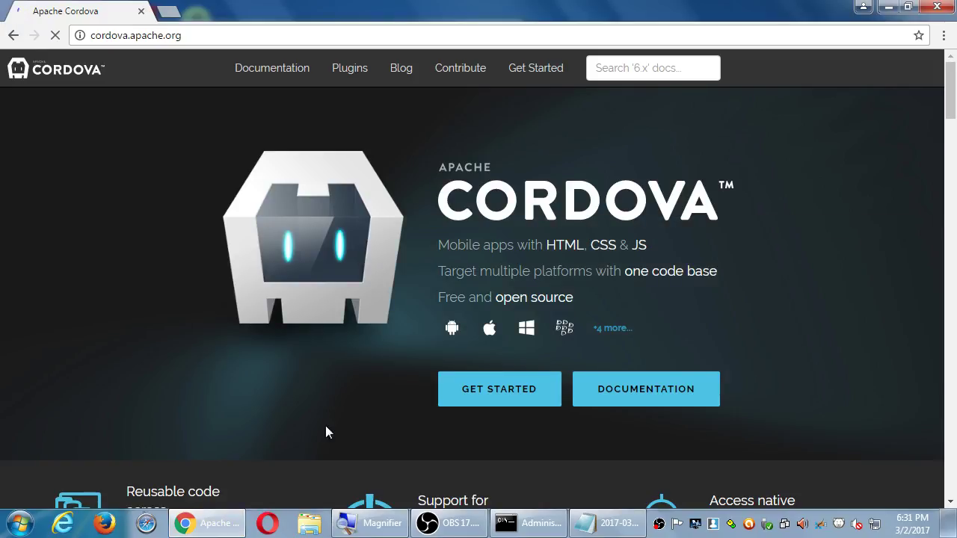
pyautogui.click(669, 396)
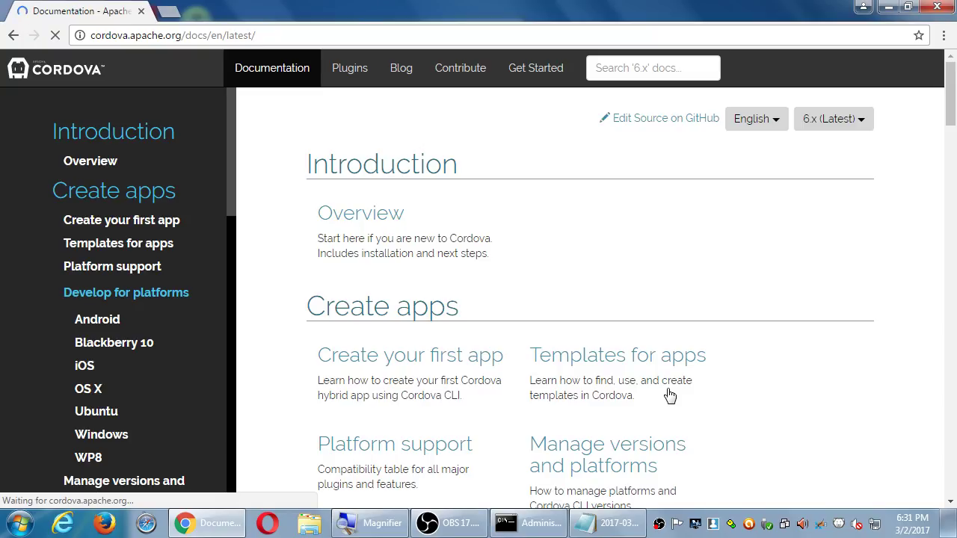
pyautogui.scroll(-1, 134, 300)
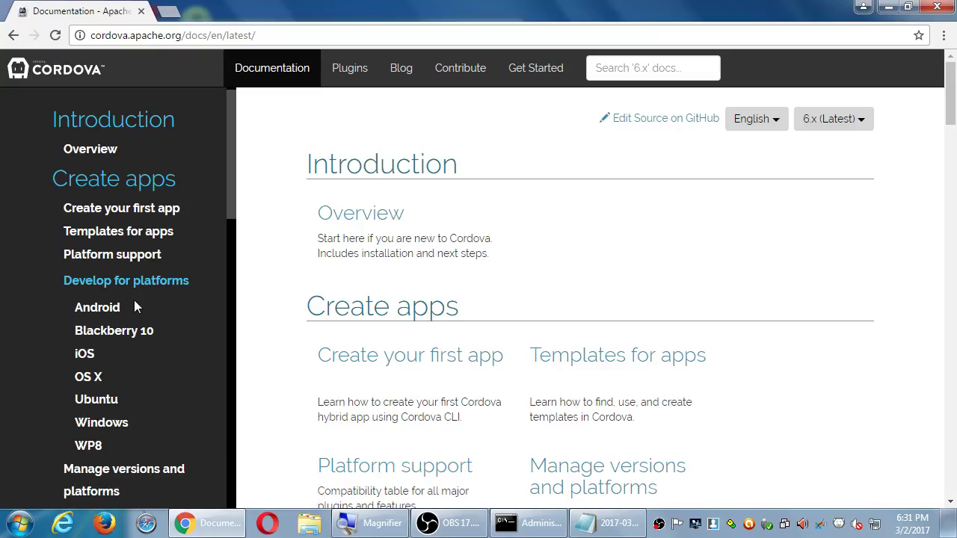
pyautogui.scroll(-1, 134, 299)
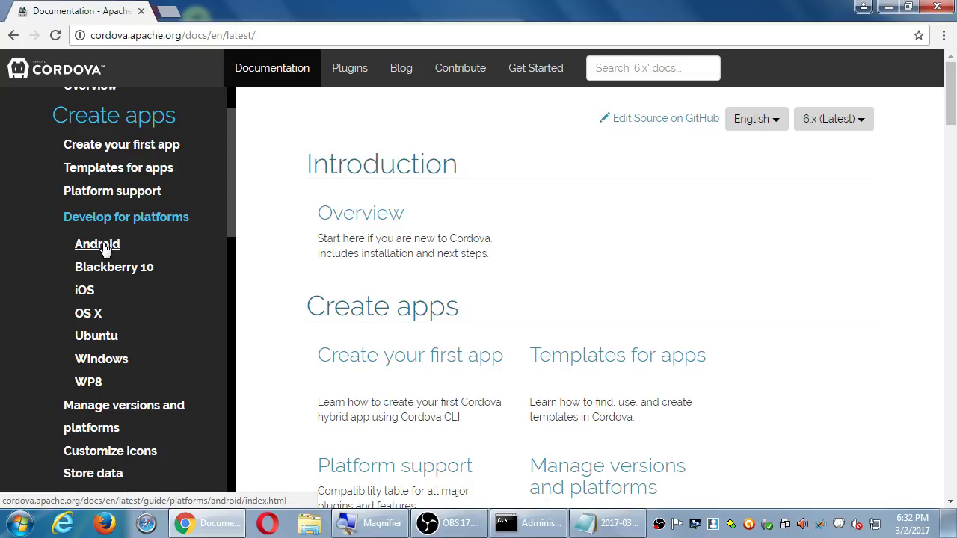
pyautogui.click(103, 245)
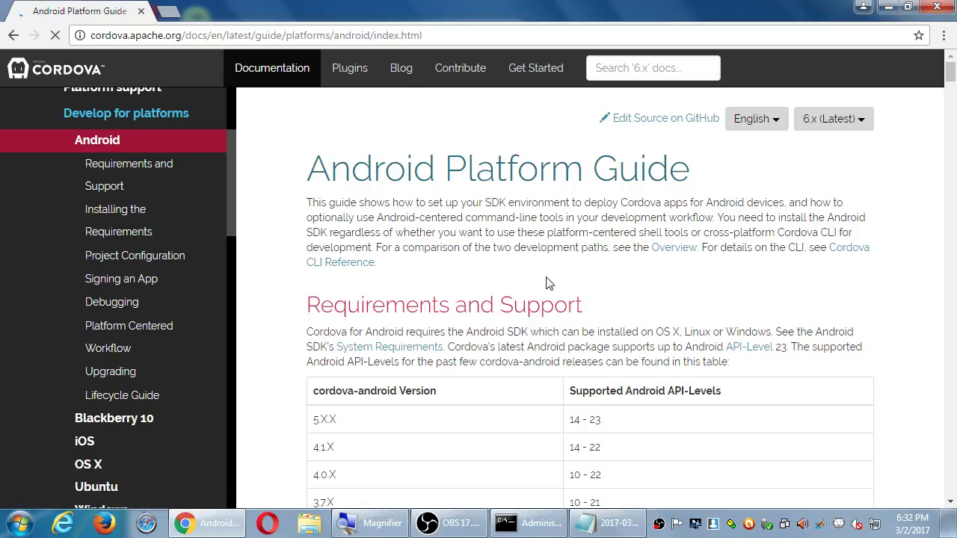
# - Examine the Java Development Kit requirement in the guide's Installing the Requirements section
pyautogui.scroll(-2, 585, 289)
pyautogui.scroll(-4, 585, 289)
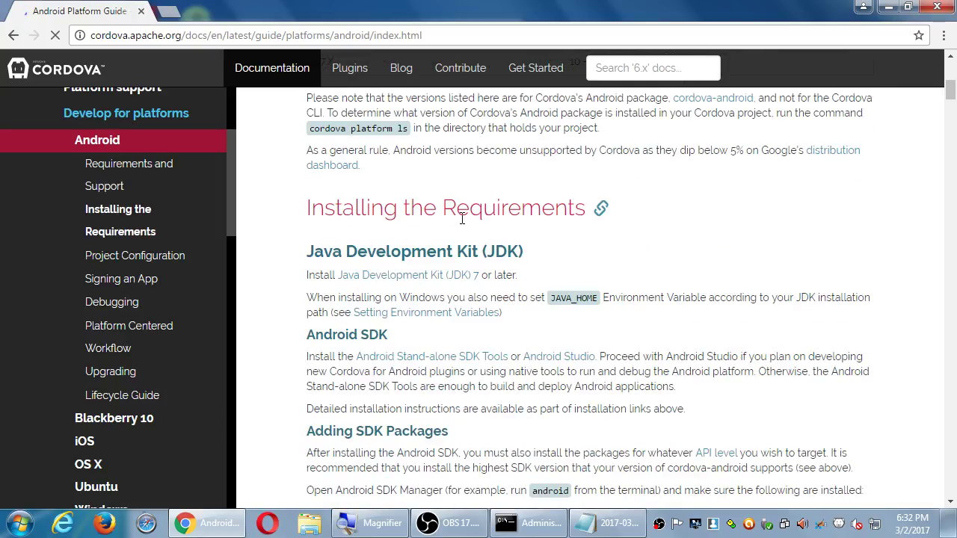
pyautogui.moveTo(307, 252); pyautogui.dragTo(433, 239)
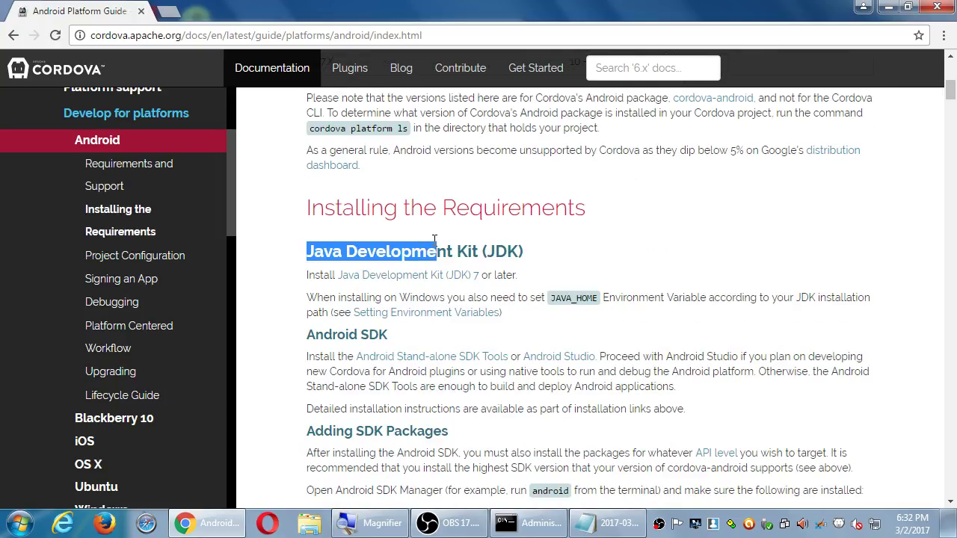
pyautogui.click(689, 229)
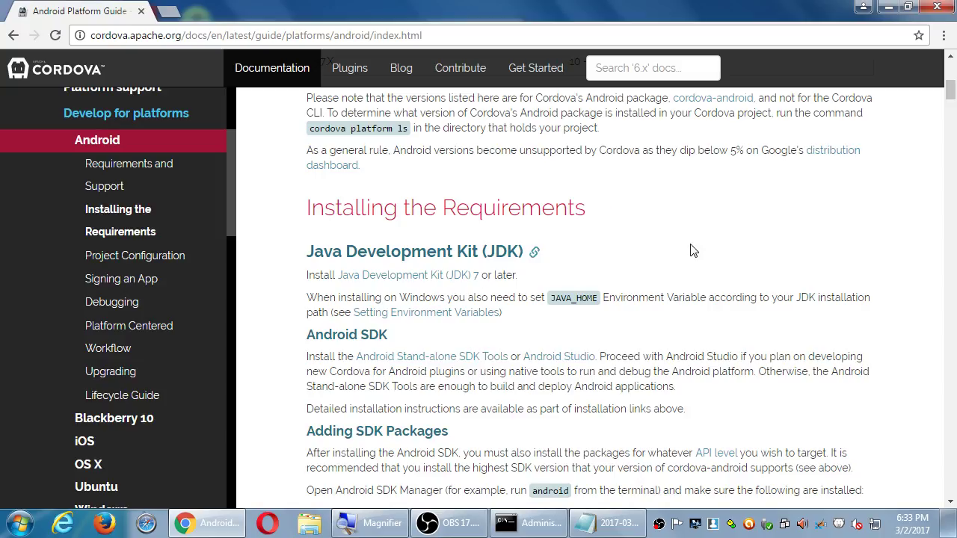
# - Search the installed programs for cmd and open a Windows command prompt
pyautogui.press('super')
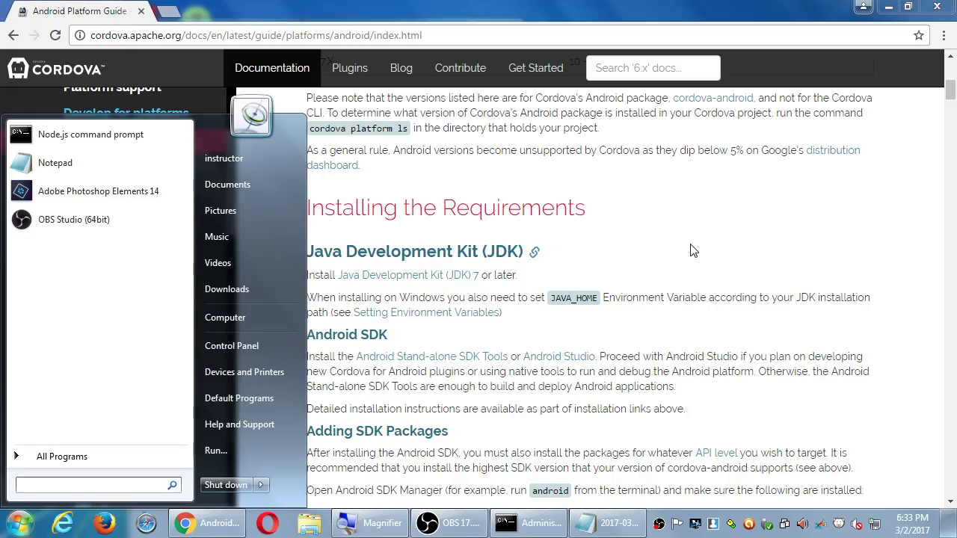
pyautogui.write('c')
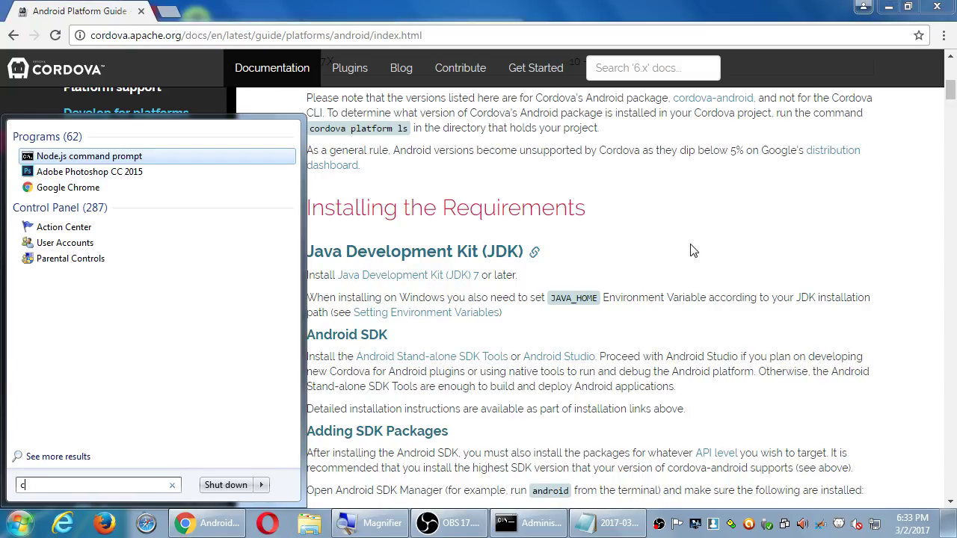
pyautogui.press('BackSpace')
pyautogui.write('pro')
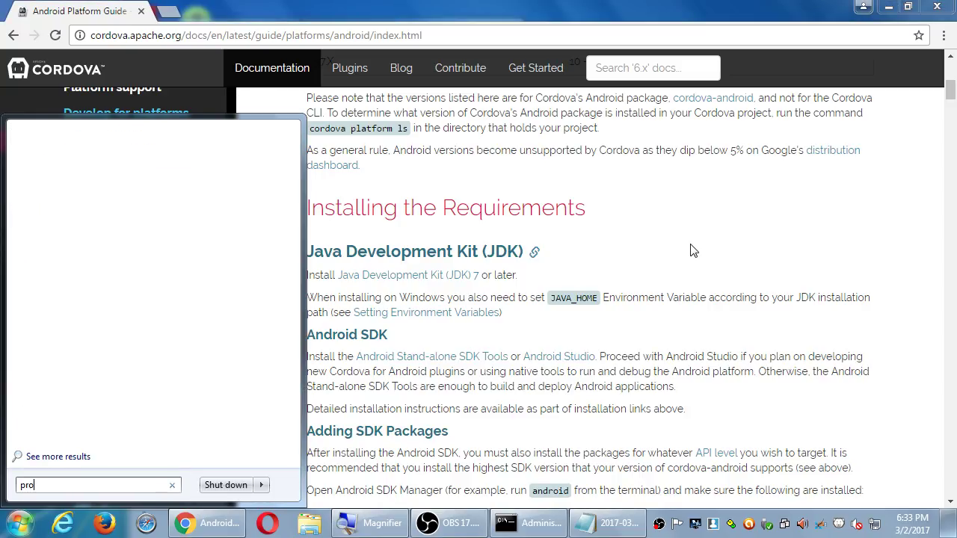
pyautogui.write('mpt')
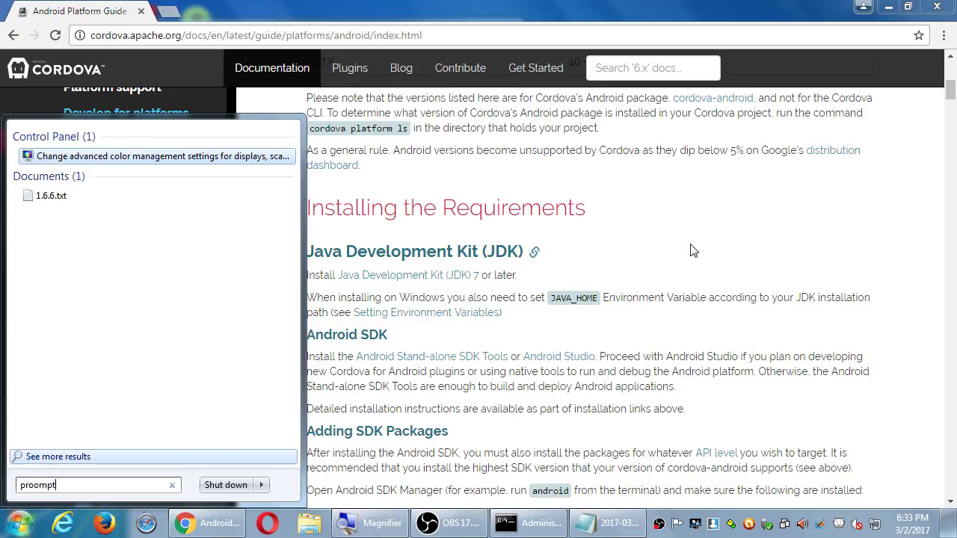
pyautogui.press('Escape')
pyautogui.write('cmd')
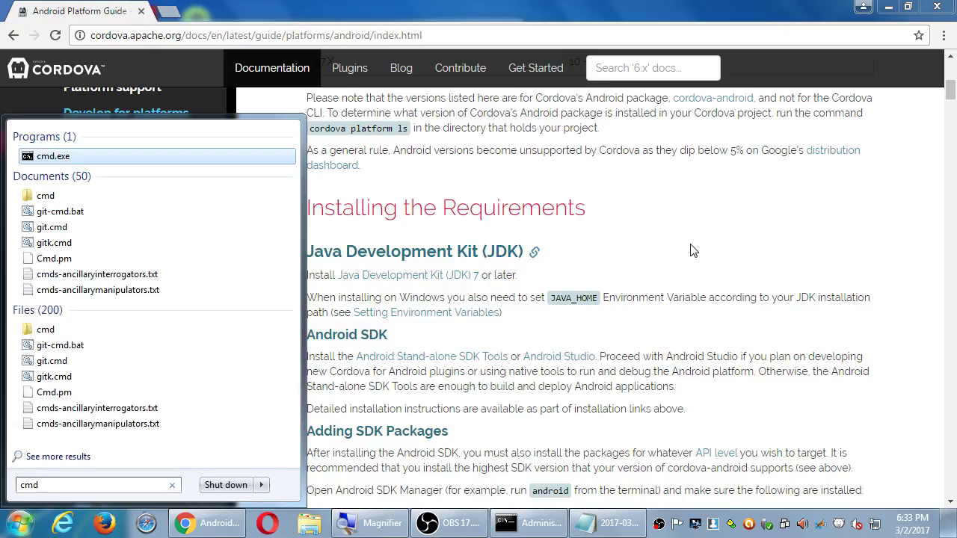
pyautogui.press('Return')
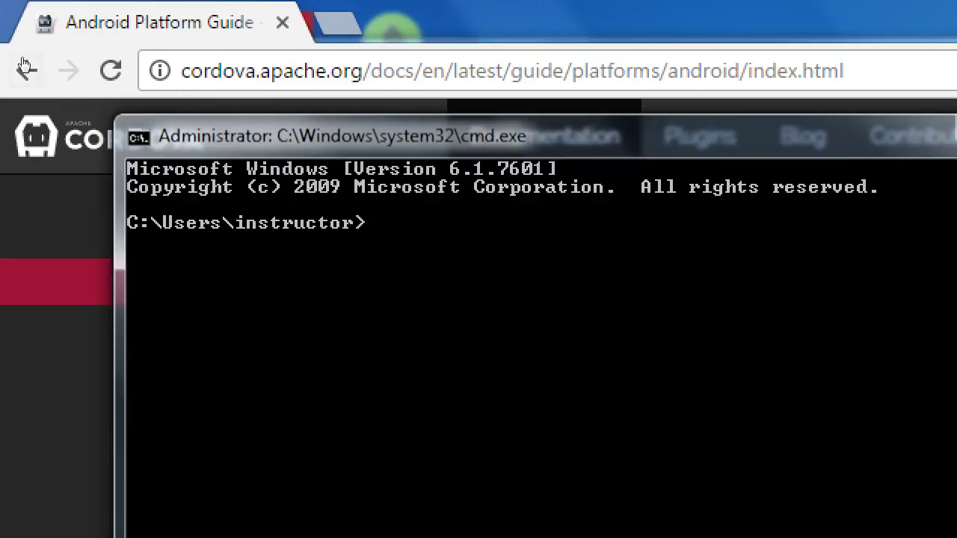
# - Check the installed Java version with "java -version" and close that command prompt
pyautogui.write('java -version')
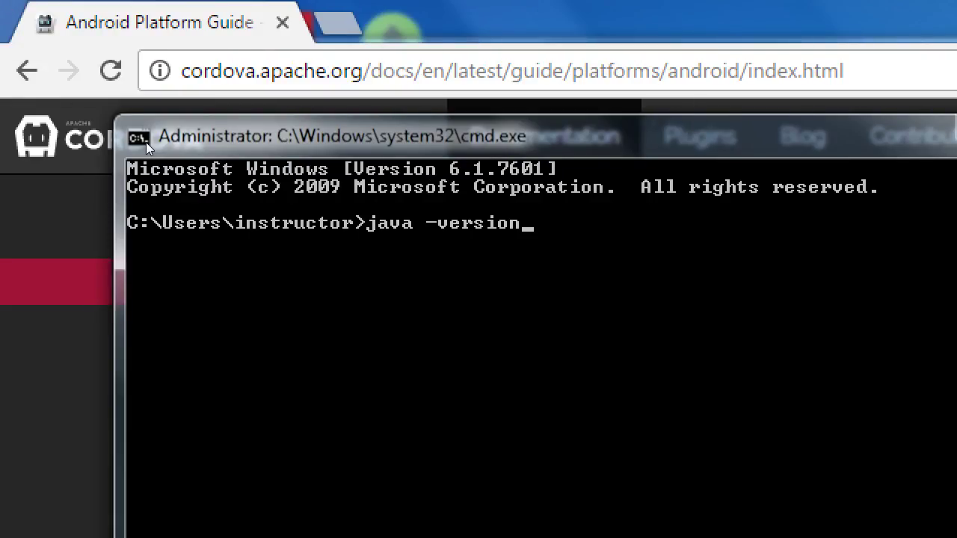
pyautogui.press('Return')
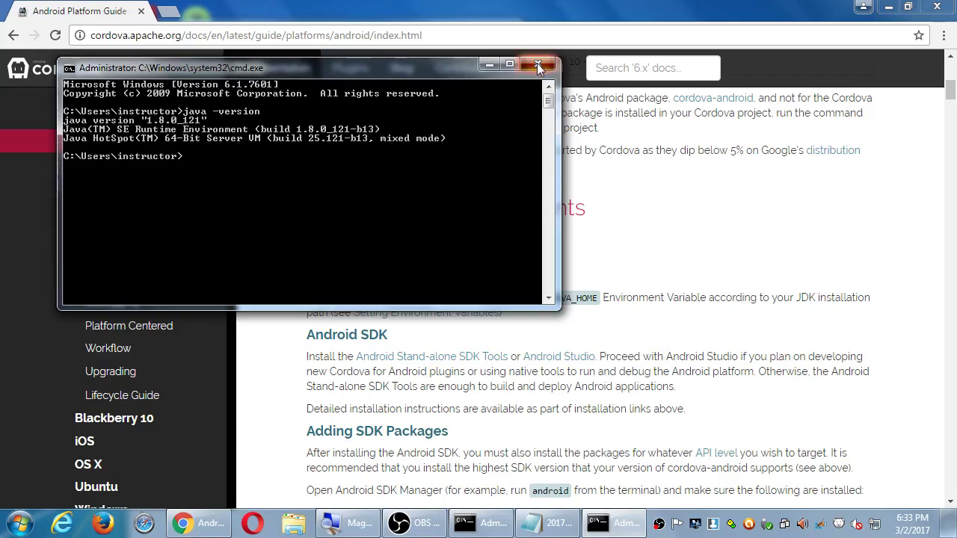
pyautogui.click(538, 64)
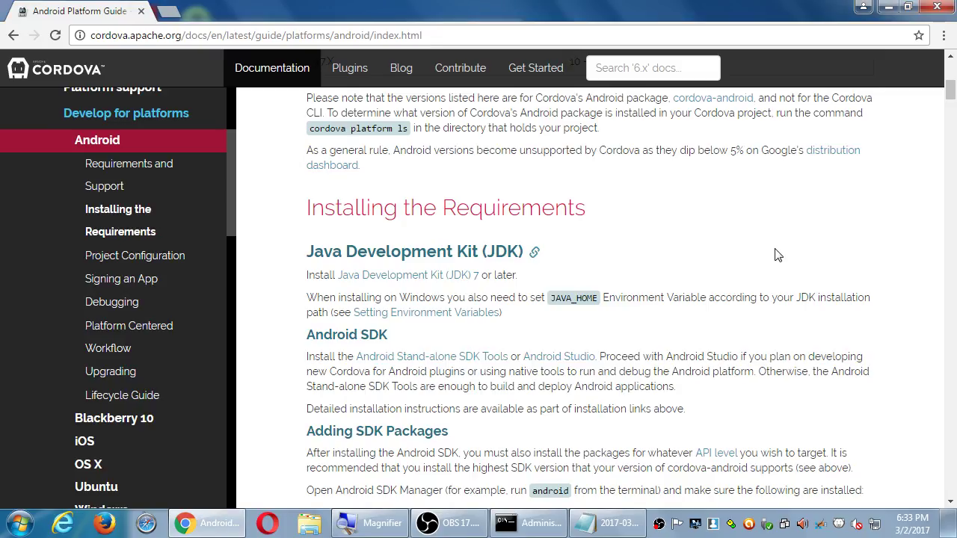
# - Switch to the Node.js command prompt and review the cordova build output from the downloads through to its end
pyautogui.scroll(-1, 770, 254)
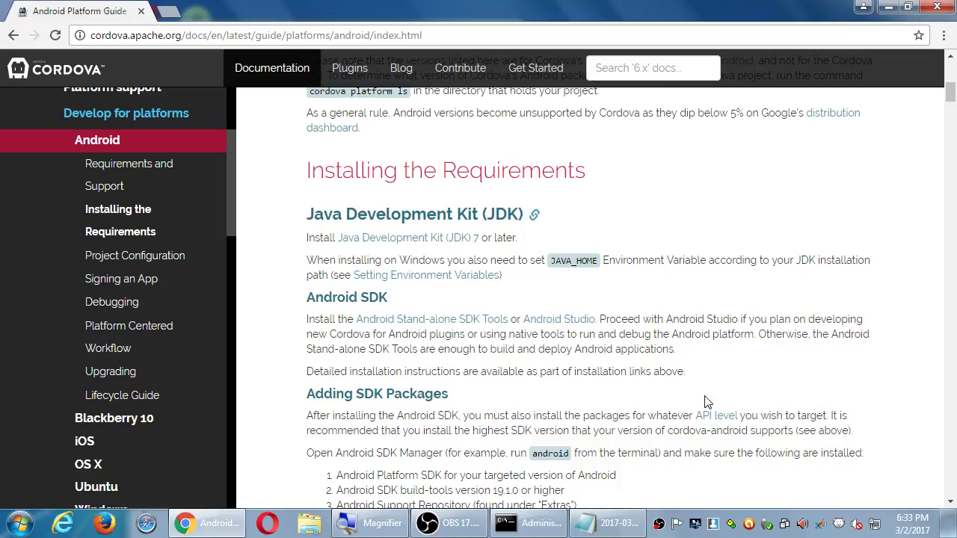
pyautogui.click(532, 523)
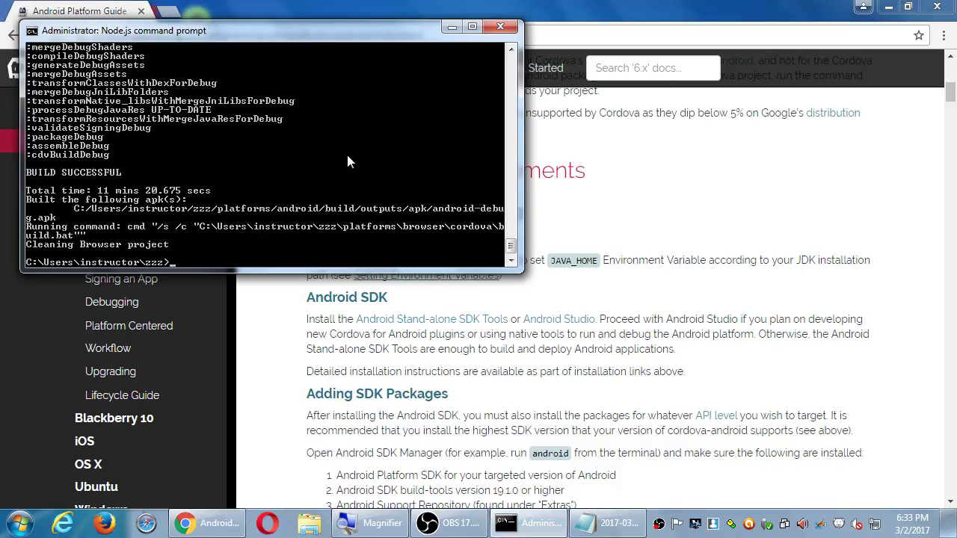
pyautogui.scroll(10, 322, 164)
pyautogui.scroll(15, 350, 176)
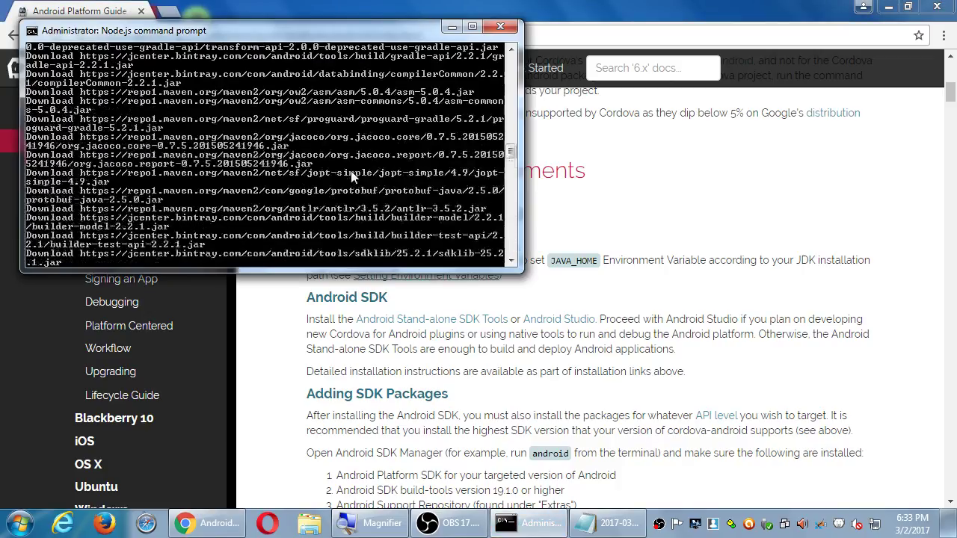
pyautogui.scroll(-10, 351, 174)
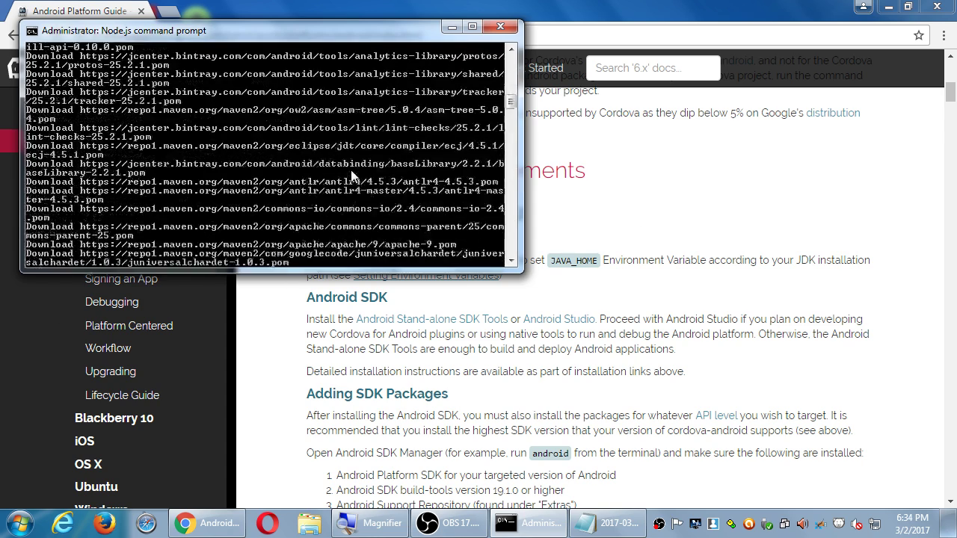
pyautogui.scroll(-15, 350, 170)
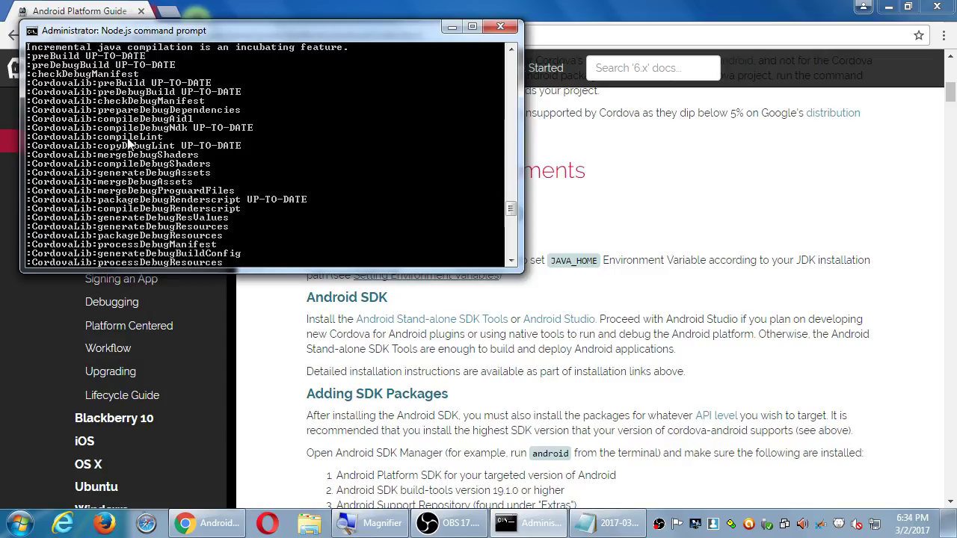
pyautogui.scroll(1, 82, 112)
pyautogui.scroll(-20, 188, 151)
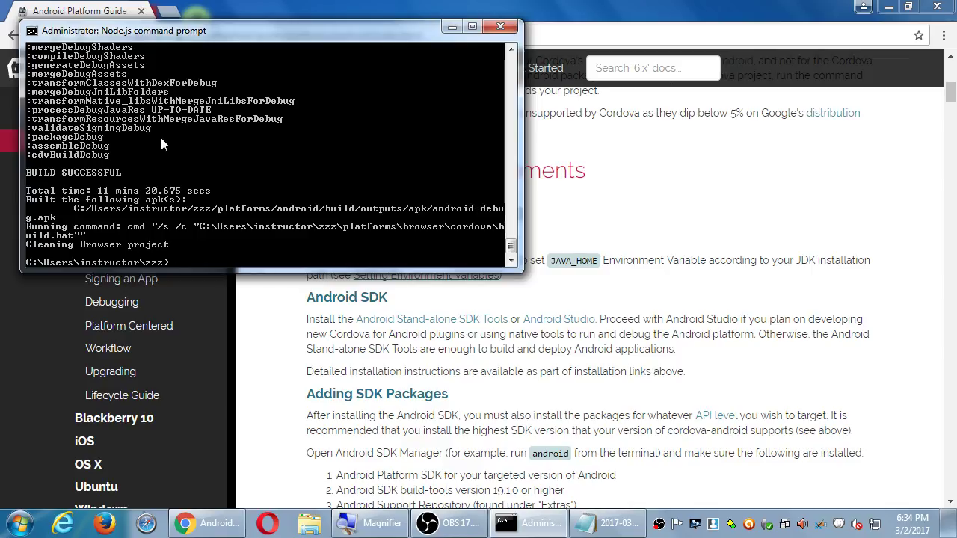
# - Return to the Android Platform Guide and read the Android SDK and Adding SDK Packages requirements
pyautogui.click(693, 191)
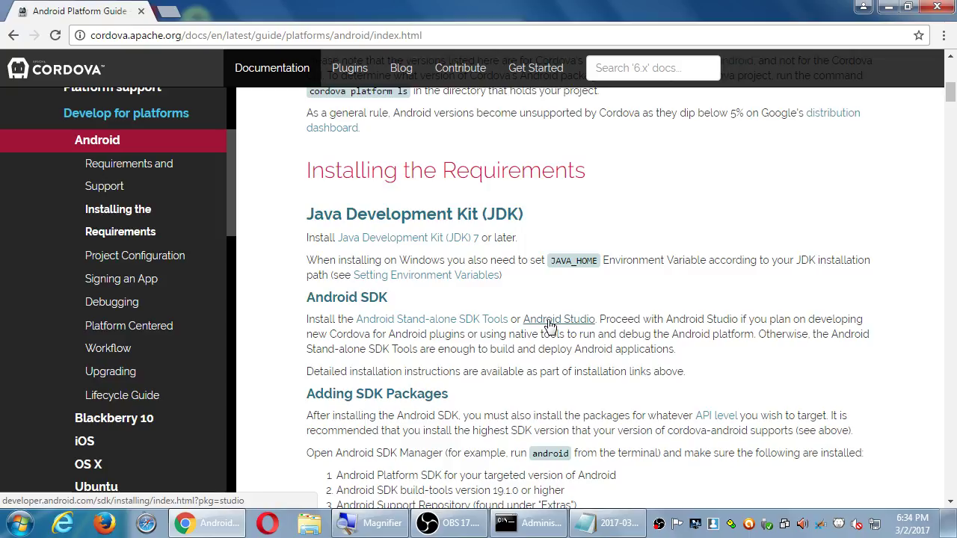
pyautogui.scroll(-2, 553, 321)
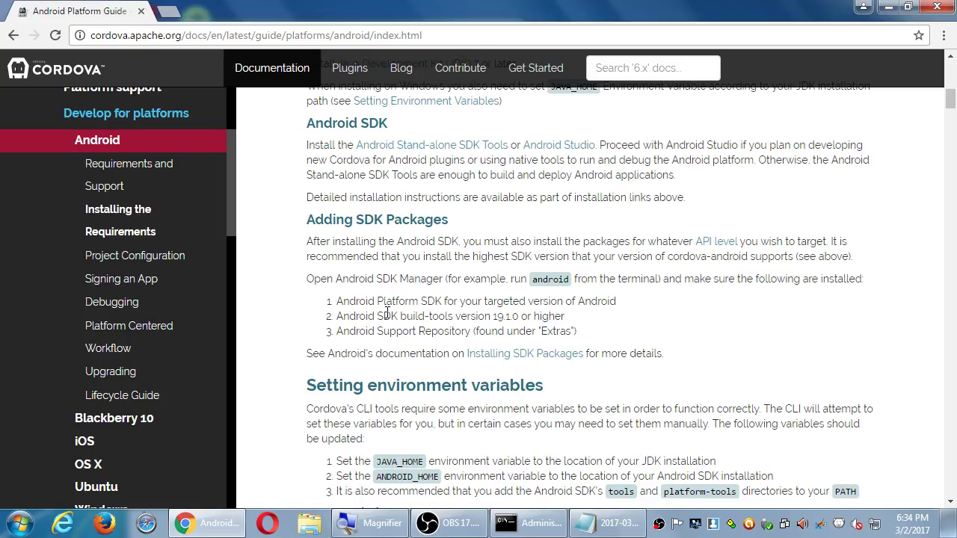
# - Read the guide's Setting environment variables section for OS X, Linux and Windows
pyautogui.scroll(-2, 386, 314)
pyautogui.scroll(-2, 387, 314)
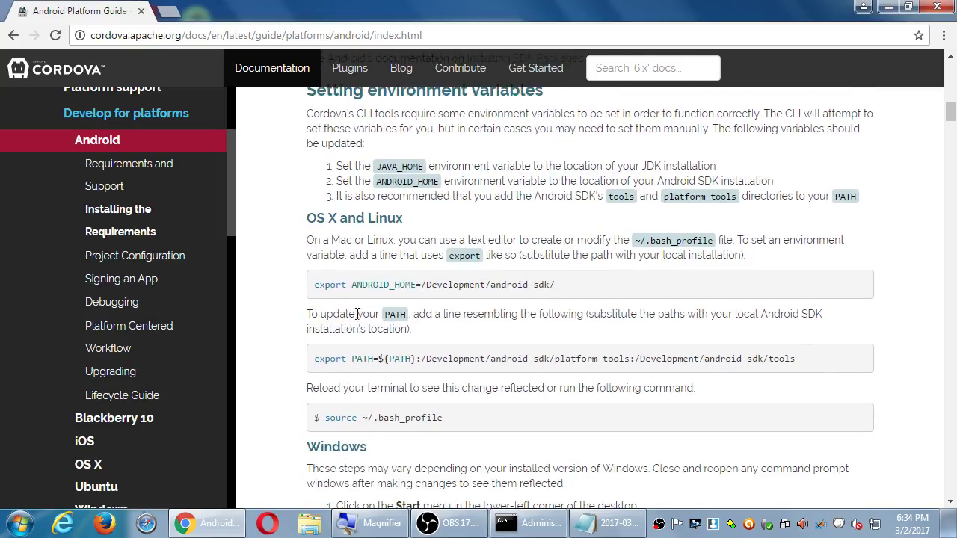
pyautogui.scroll(-1, 306, 253)
pyautogui.scroll(-1, 307, 252)
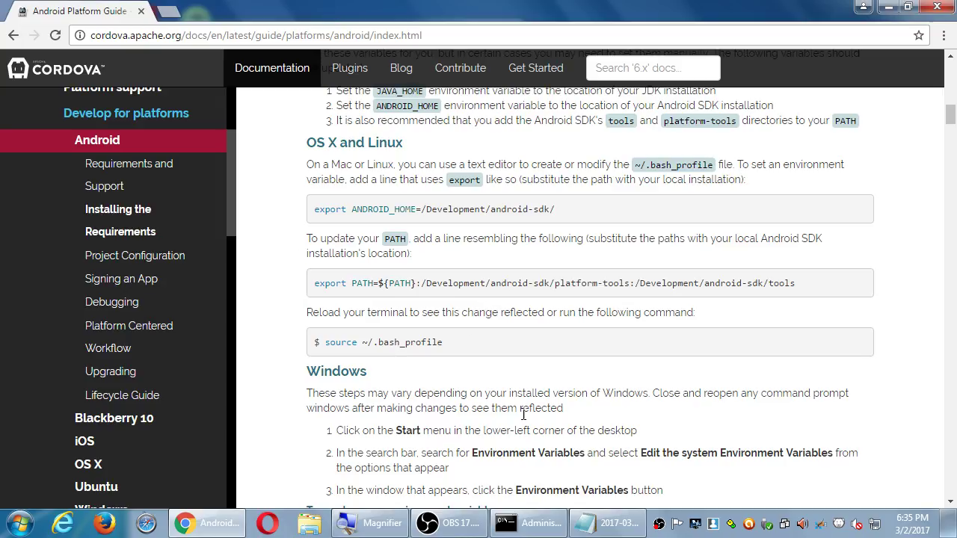
pyautogui.click(528, 523)
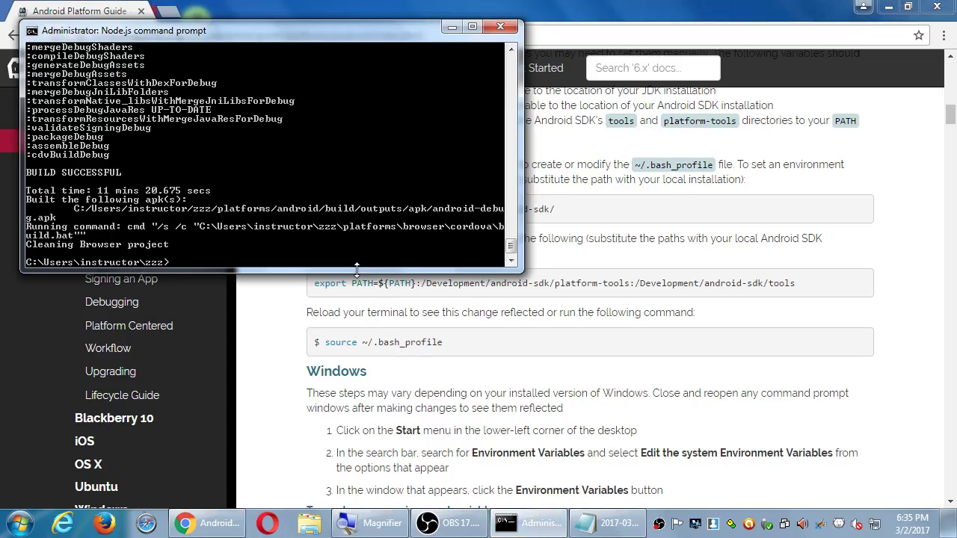
pyautogui.write('cor')
pyautogui.press('BackSpace')
pyautogui.press('BackSpace')
pyautogui.press('super+d')
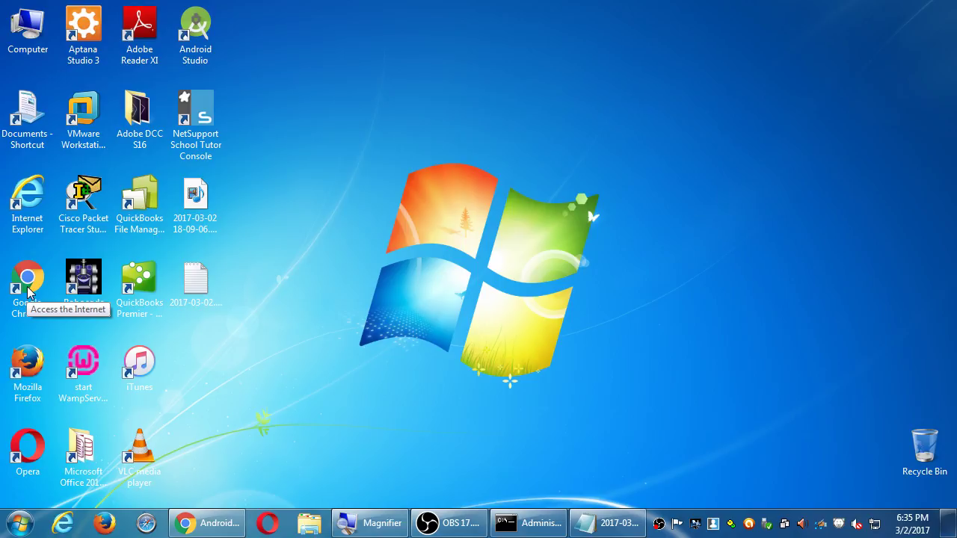
pyautogui.click(514, 522)
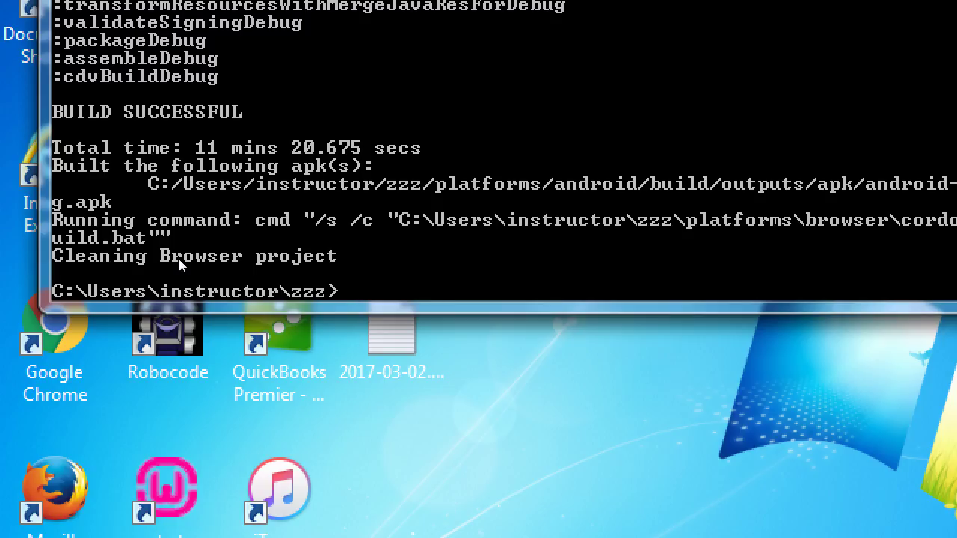
pyautogui.write('cordova')
pyautogui.press('BackSpace')
pyautogui.press('BackSpace')
pyautogui.press('BackSpace')
pyautogui.press('BackSpace')
pyautogui.press('BackSpace')
pyautogui.press('BackSpace')
pyautogui.press('BackSpace')
pyautogui.write('*')
pyautogui.press('BackSpace')
pyautogui.hotkey('alt', 'Tab')
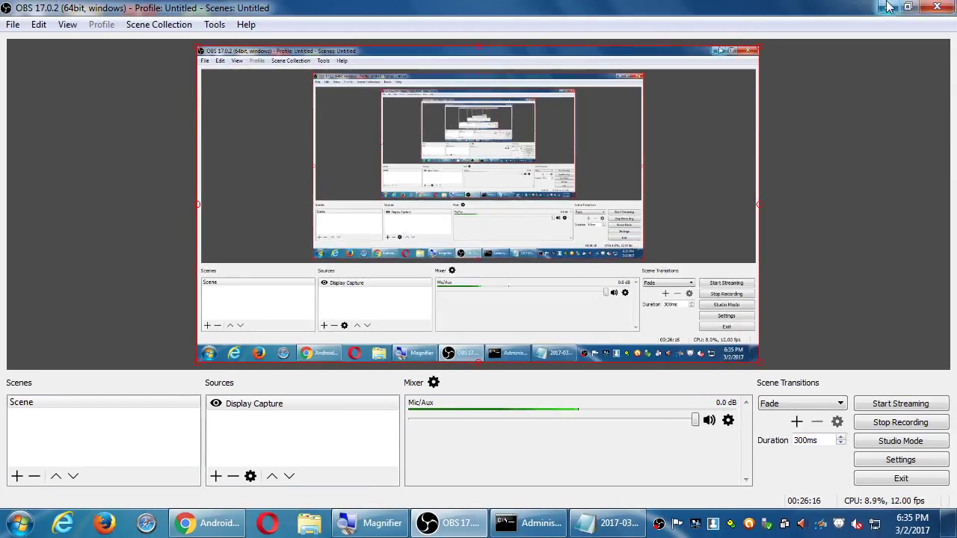
# - Return to the Android Platform Guide in Chrome and reread the Setting environment variables section
pyautogui.click(887, 5)
pyautogui.click(205, 522)
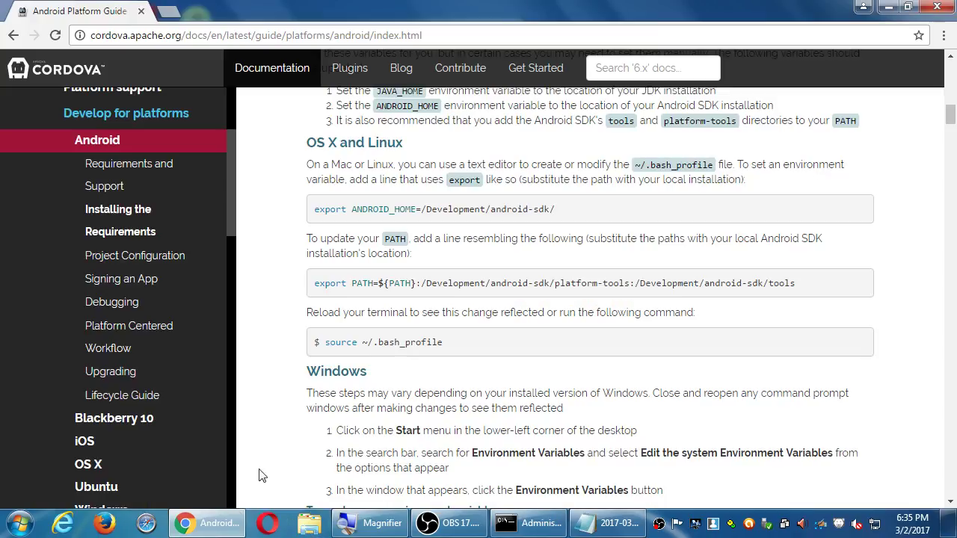
pyautogui.scroll(3, 334, 385)
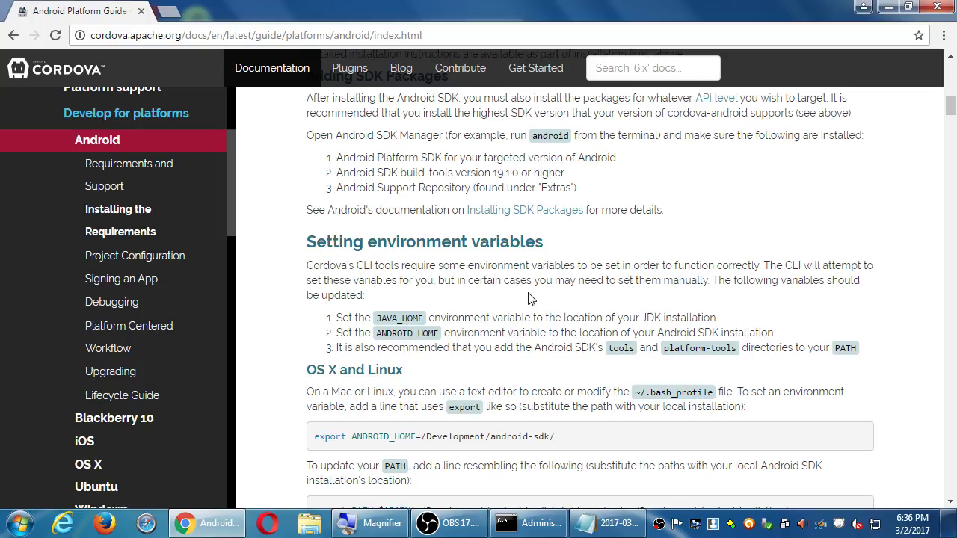
pyautogui.moveTo(323, 237); pyautogui.dragTo(506, 237)
pyautogui.click(510, 262)
pyautogui.scroll(-1, 507, 258)
pyautogui.scroll(-10, 507, 258)
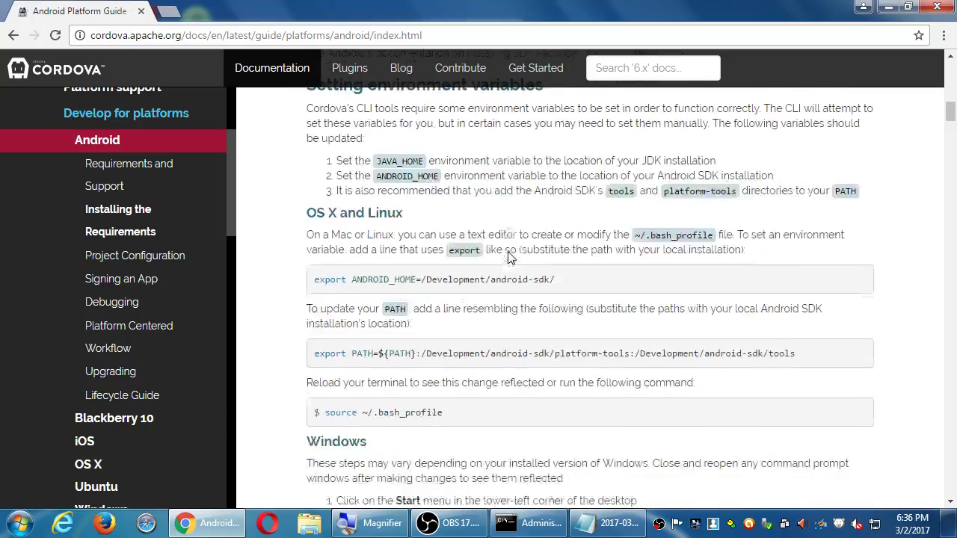
# - Review the Setting up an Emulator and Configuring Gradle sections under Project Configuration
pyautogui.scroll(-1, 408, 221)
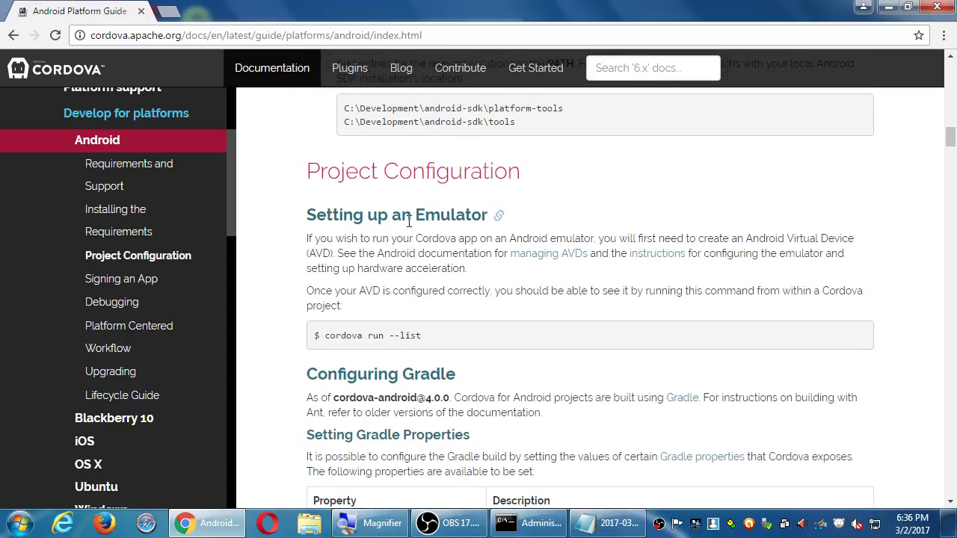
pyautogui.scroll(-1, 378, 319)
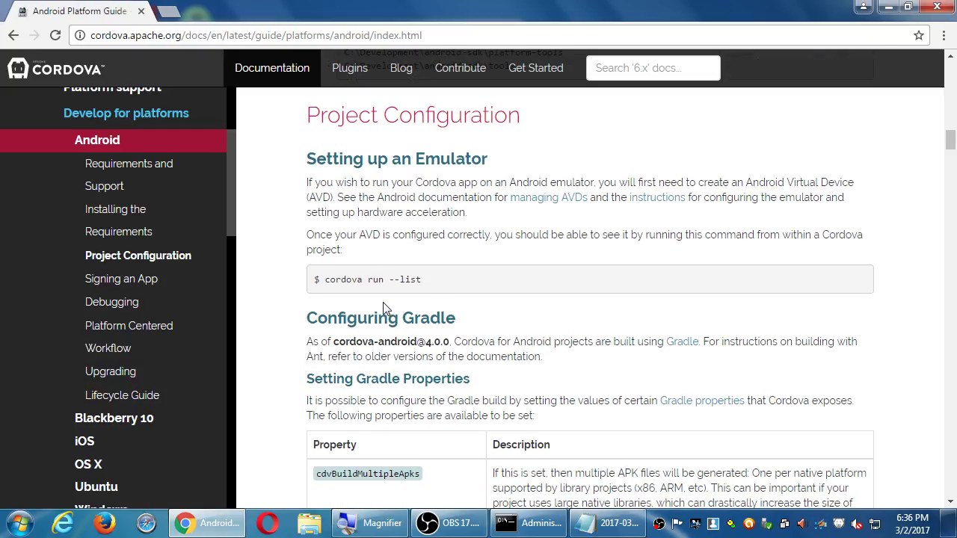
pyautogui.scroll(-2, 382, 308)
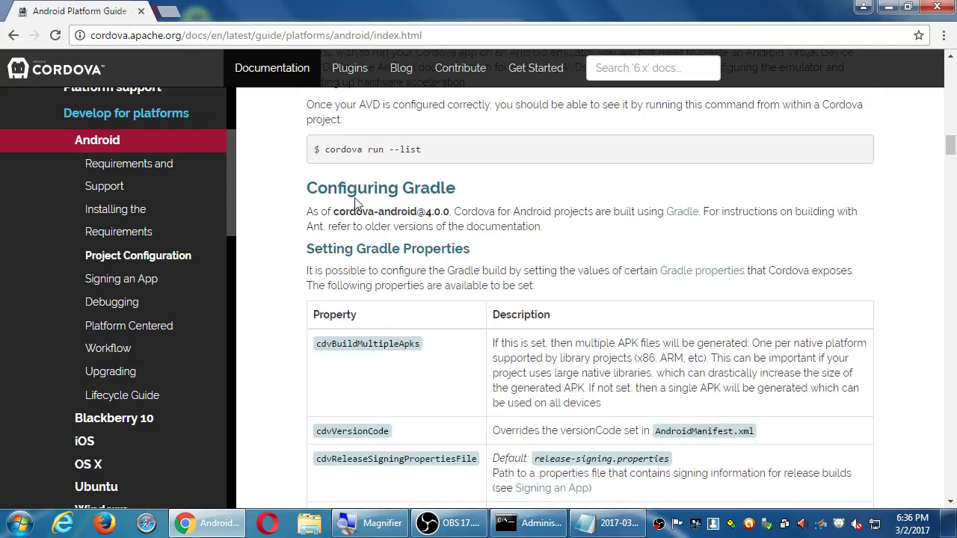
pyautogui.moveTo(347, 188); pyautogui.dragTo(453, 293)
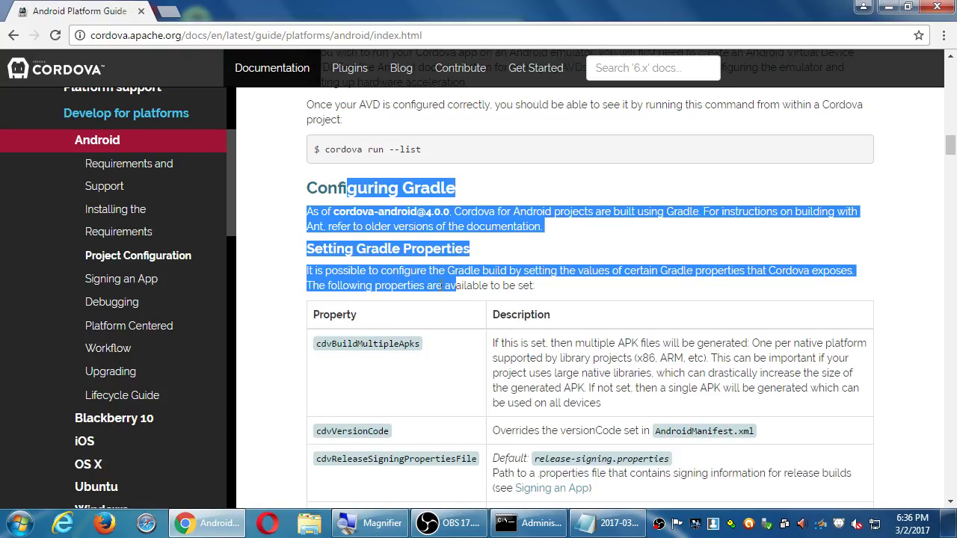
pyautogui.click(277, 211)
pyautogui.moveTo(366, 187); pyautogui.dragTo(447, 188)
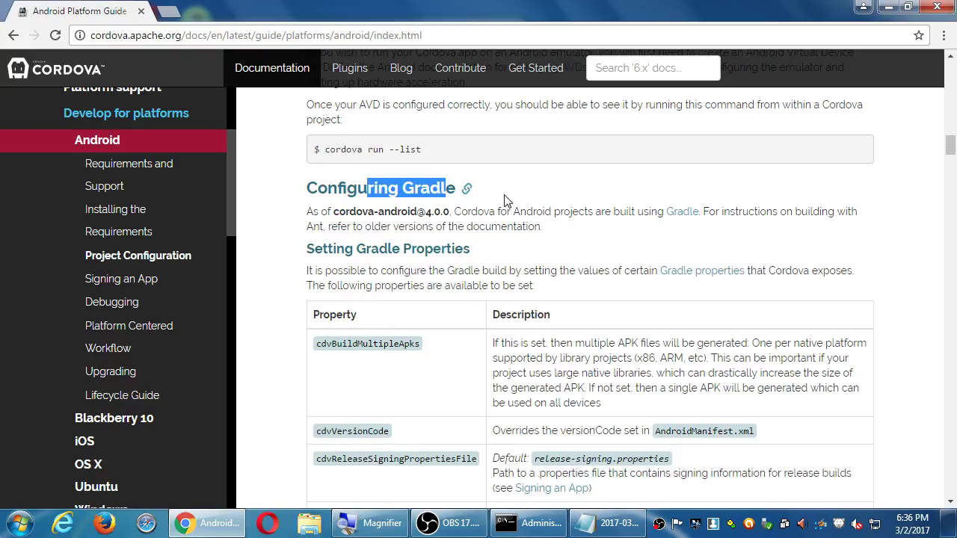
# - Continue through the guide to the Setting the Version Code and Signing an App sections
pyautogui.scroll(-5, 493, 206)
pyautogui.scroll(-12, 496, 203)
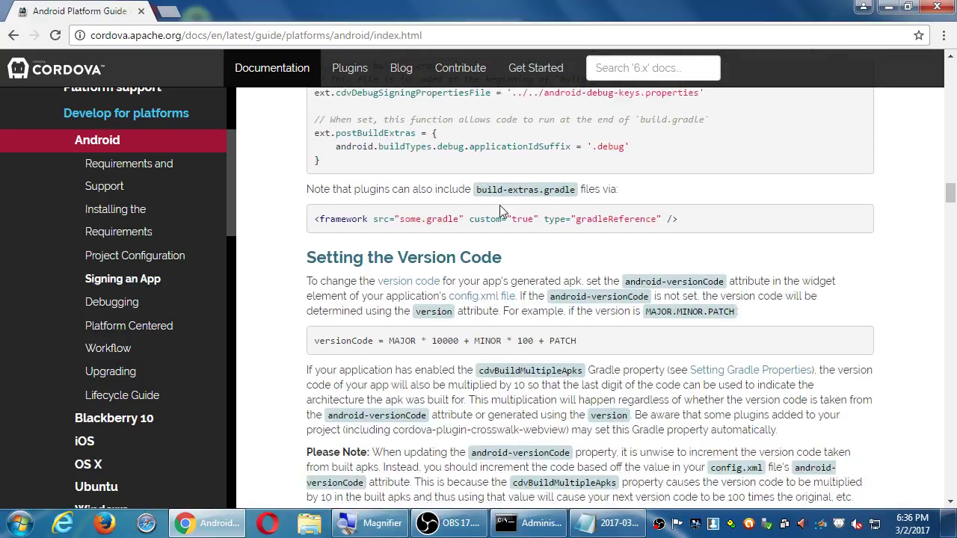
pyautogui.scroll(-1, 504, 211)
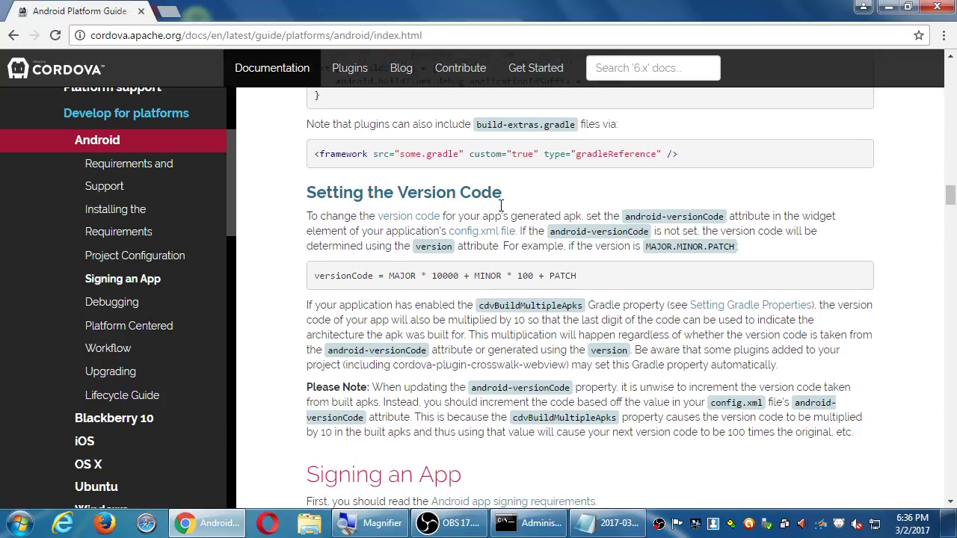
pyautogui.scroll(-4, 508, 209)
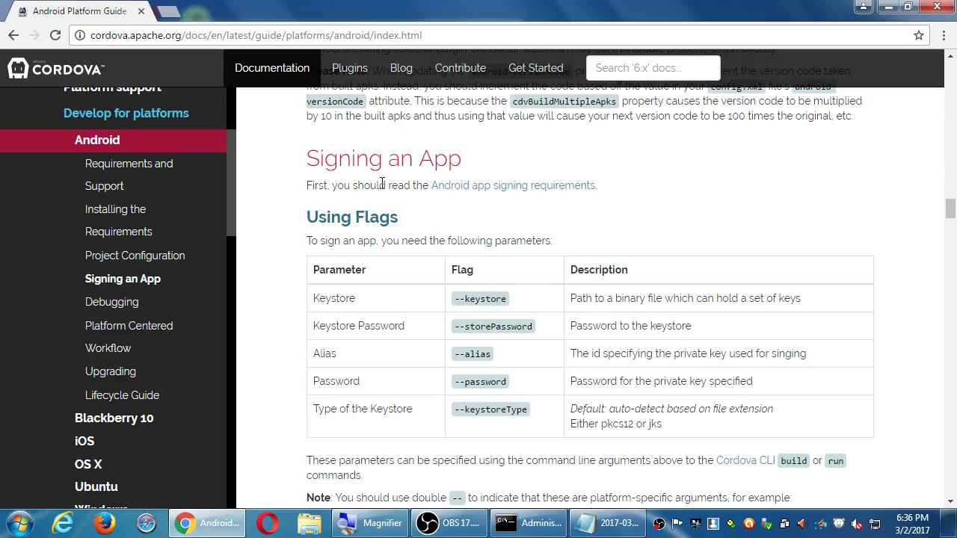
# - Go back to Installing the Requirements and review the Java Development Kit and Android SDK entries
pyautogui.scroll(15, 382, 183)
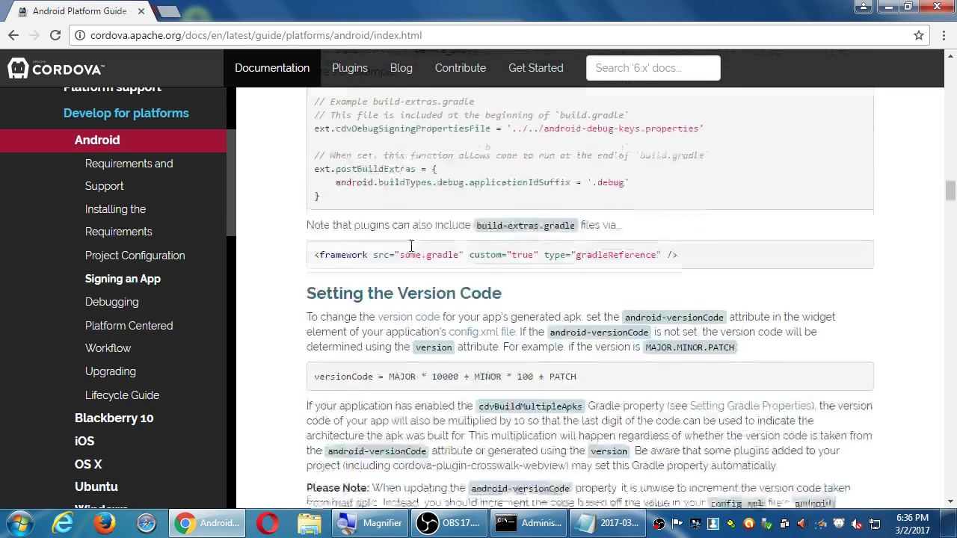
pyautogui.scroll(20, 411, 246)
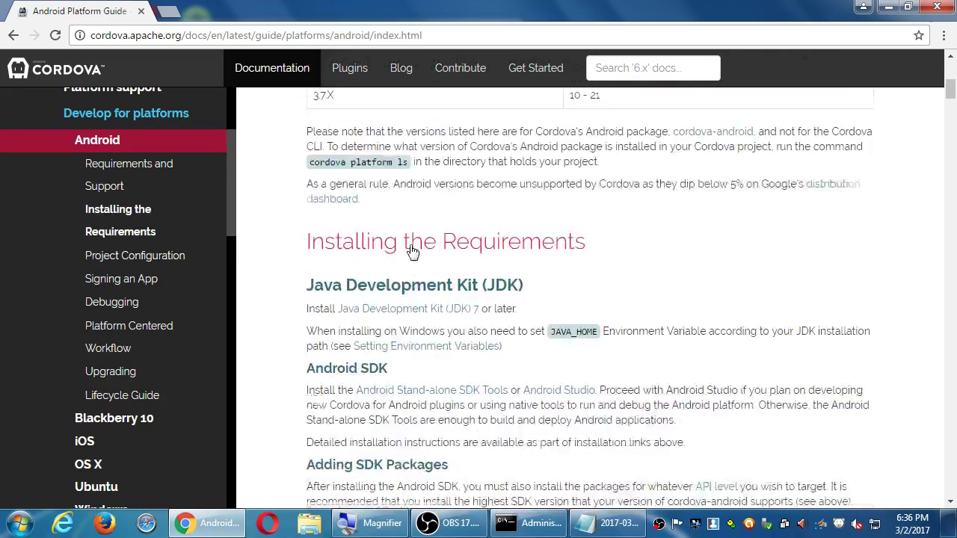
pyautogui.scroll(-7, 411, 246)
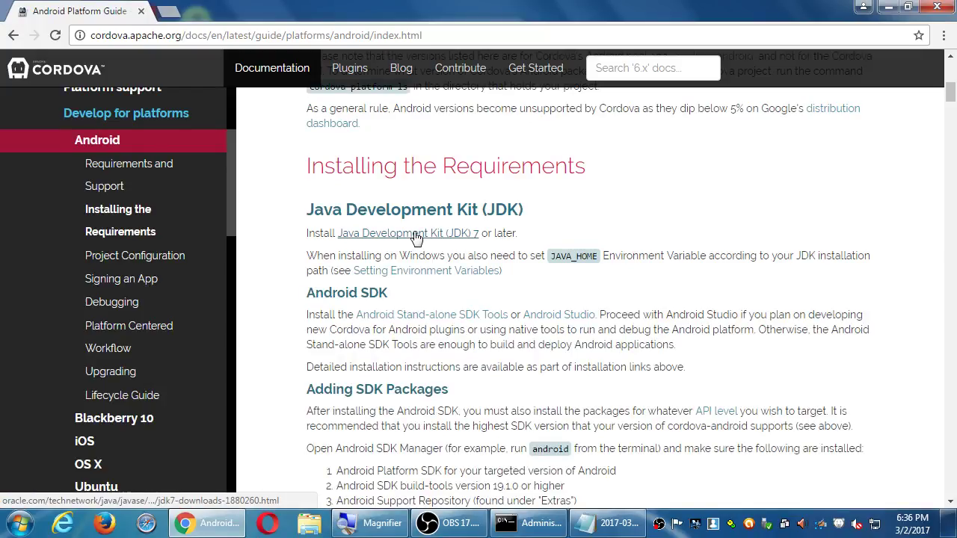
pyautogui.scroll(-1, 284, 299)
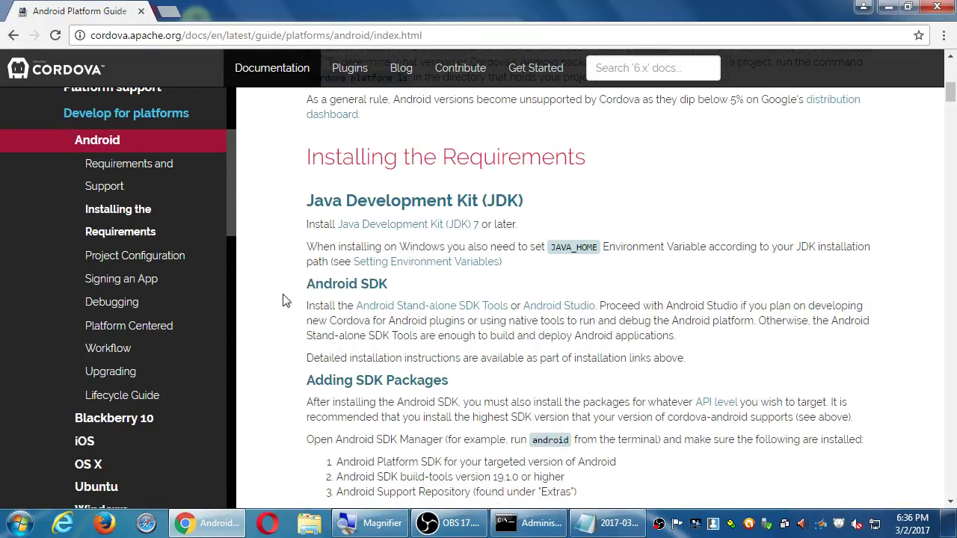
pyautogui.moveTo(344, 257); pyautogui.dragTo(360, 256)
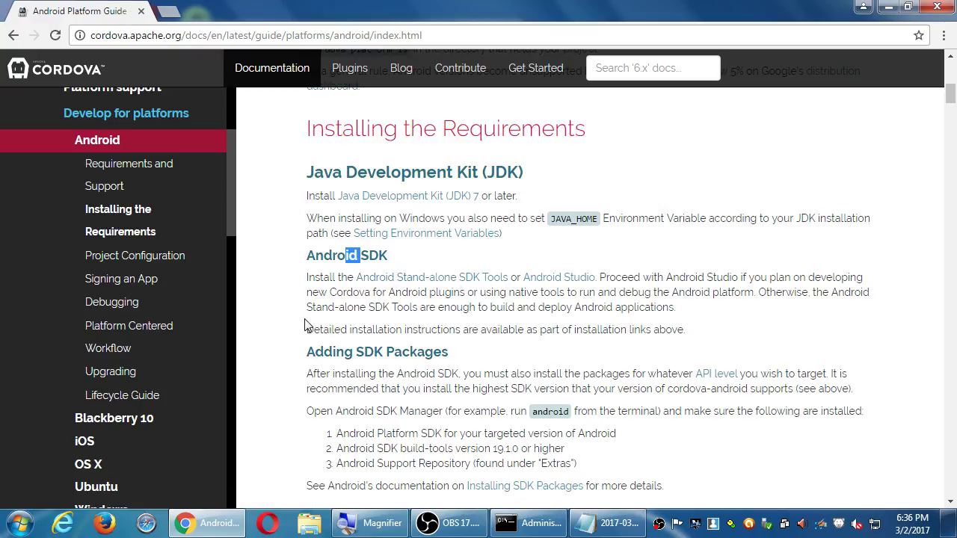
# - Browse from the desktop's Computer window into C:\Android\sdk, then return to the root of drive C
pyautogui.press('super+d')
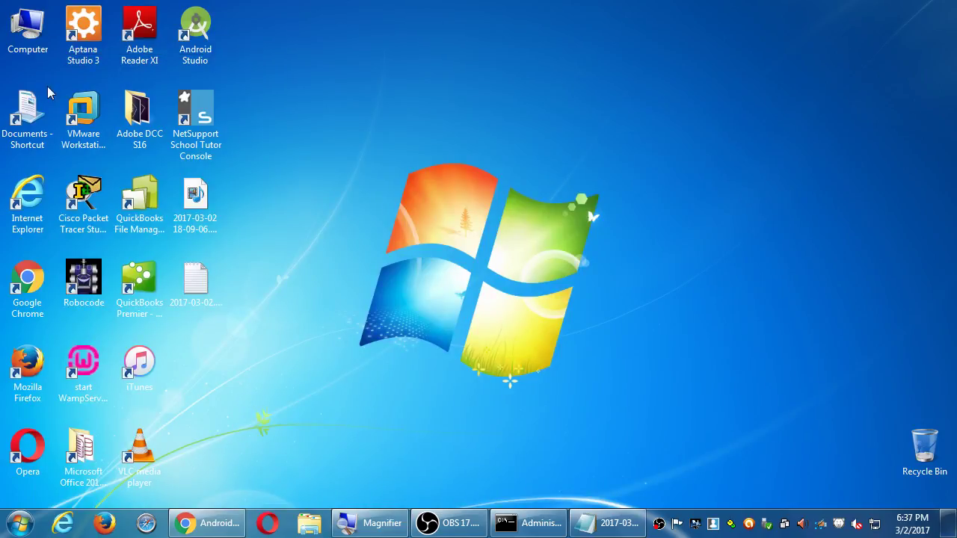
pyautogui.doubleClick(36, 32)
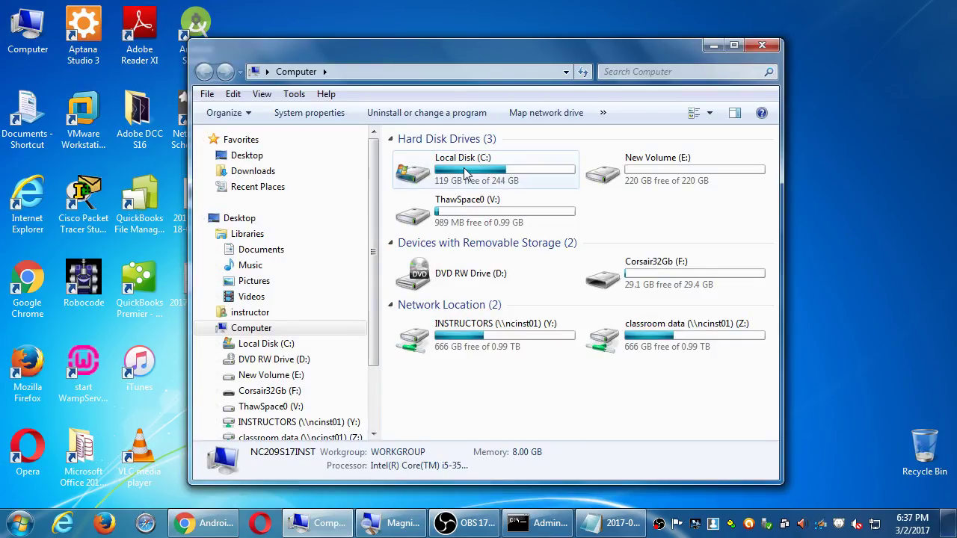
pyautogui.click(465, 174)
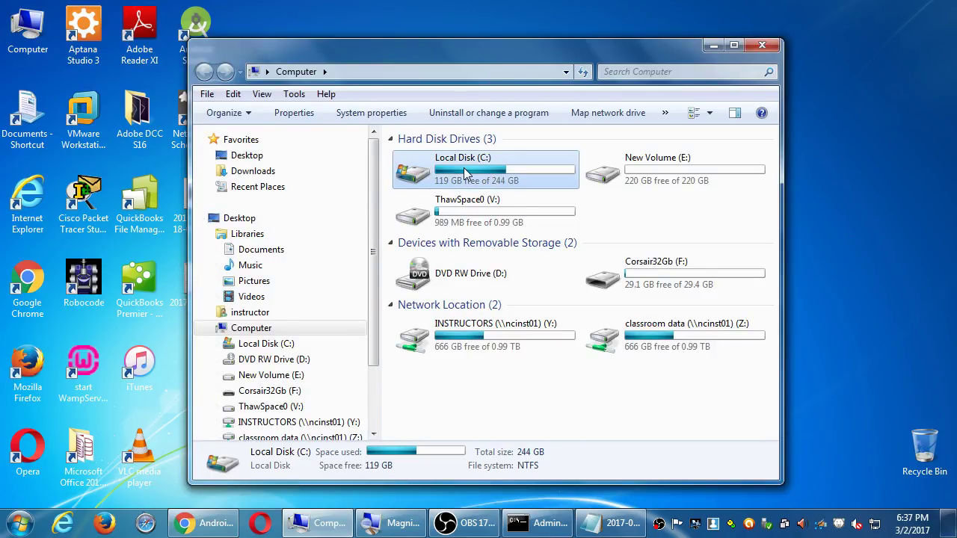
pyautogui.doubleClick(465, 173)
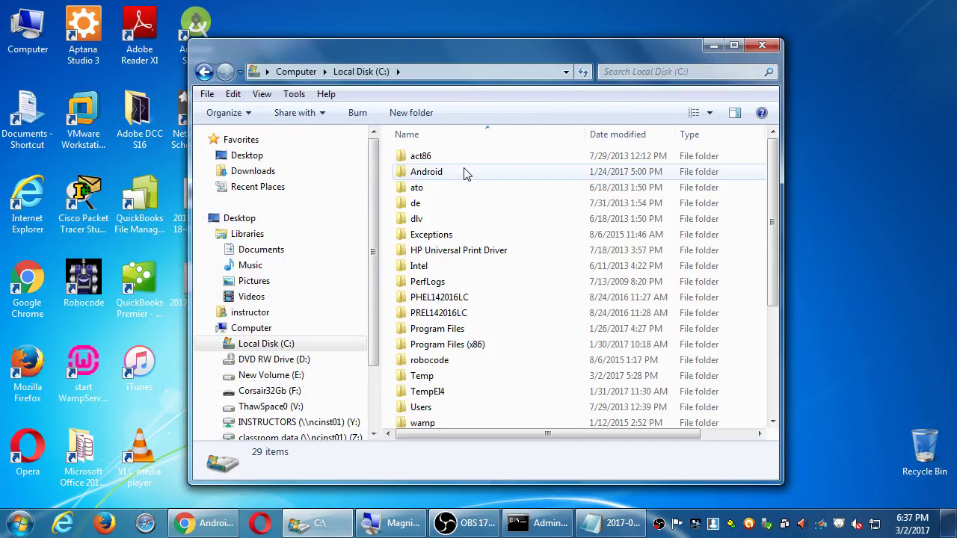
pyautogui.doubleClick(438, 174)
pyautogui.doubleClick(427, 157)
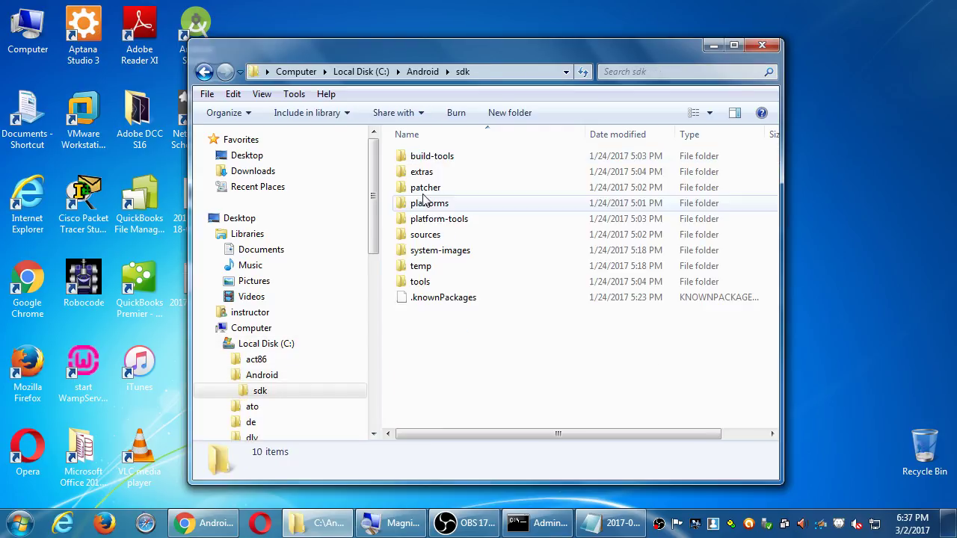
pyautogui.press('BackSpace')
pyautogui.press('BackSpace')
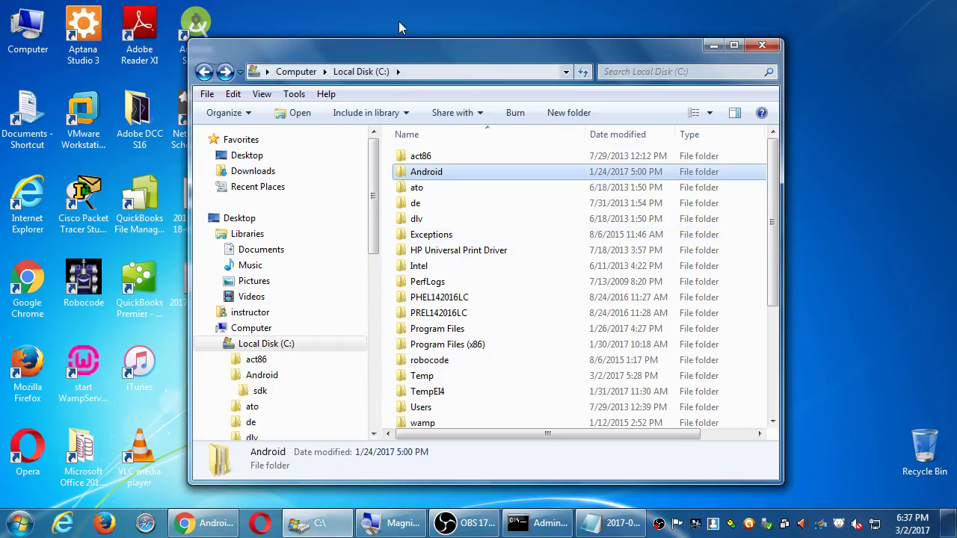
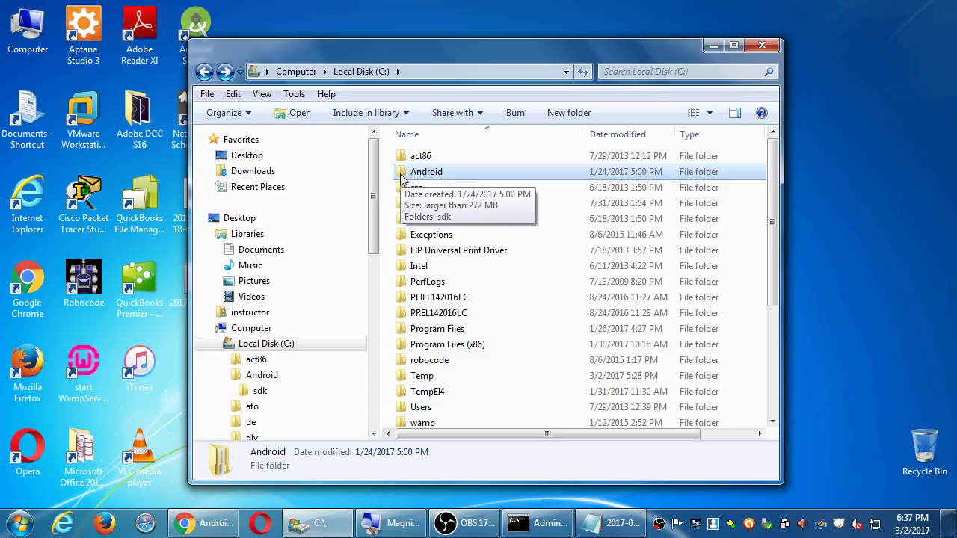
# - Open C:\Android\sdk\tools and look through its folders and files
pyautogui.doubleClick(404, 173)
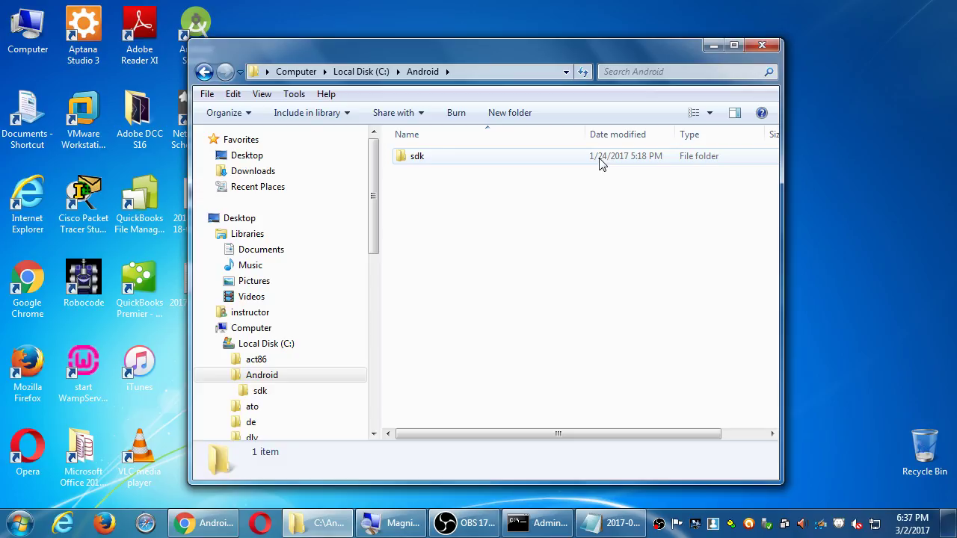
pyautogui.doubleClick(403, 159)
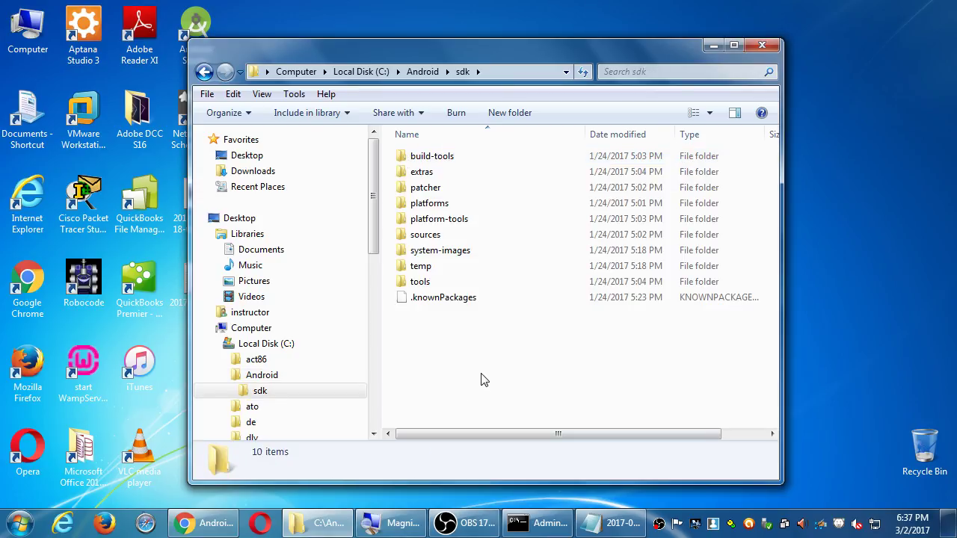
pyautogui.doubleClick(424, 282)
pyautogui.scroll(-4, 534, 391)
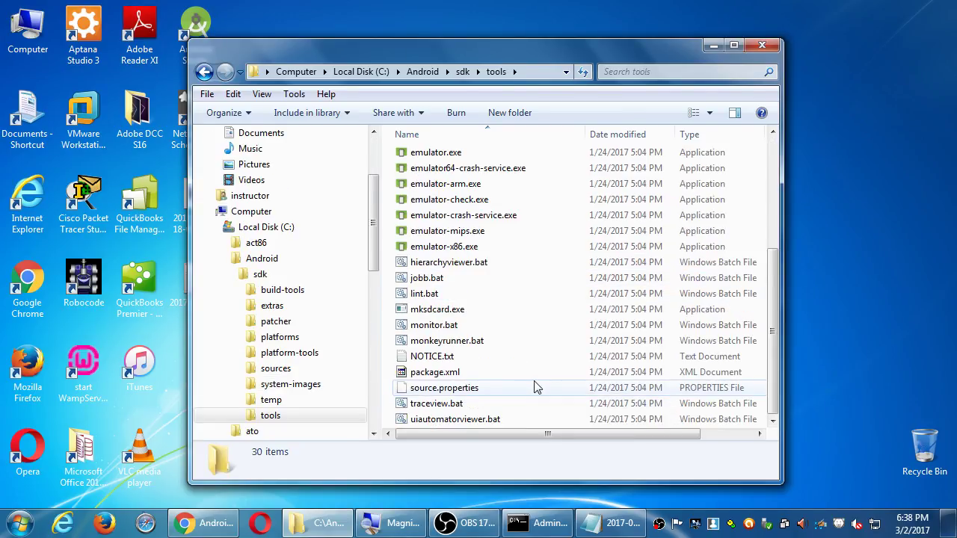
pyautogui.scroll(4, 474, 357)
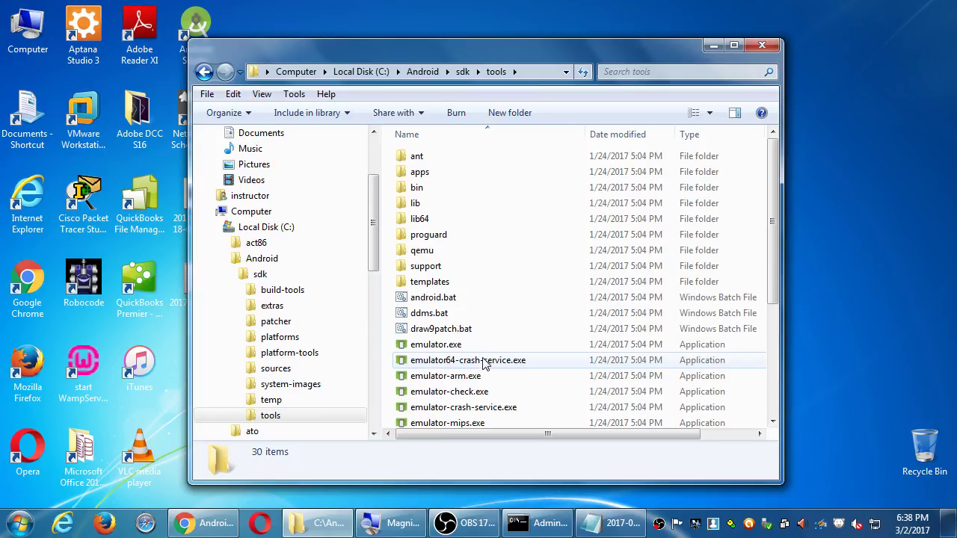
# - Check which version is in the sdk's build-tools folder and return to the sdk folder
pyautogui.click(204, 71)
pyautogui.doubleClick(436, 157)
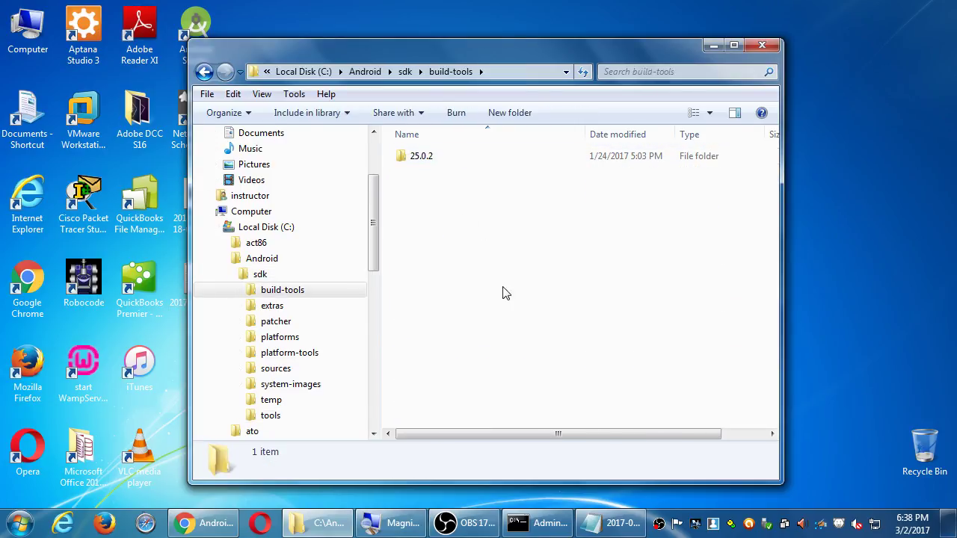
pyautogui.press('BackSpace')
pyautogui.click(515, 391)
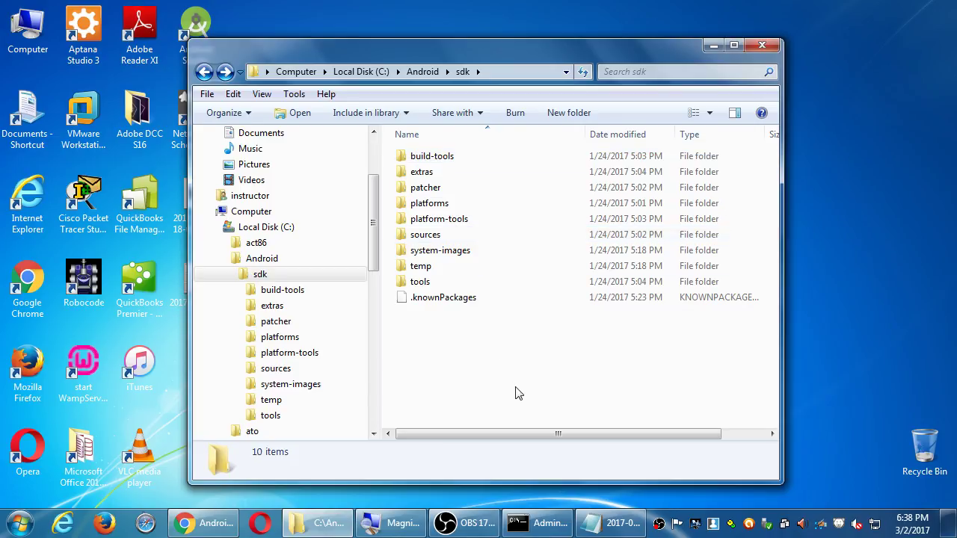
# - Look inside the platform-tools folder, then check the total size of the sdk folder in its properties
pyautogui.doubleClick(457, 222)
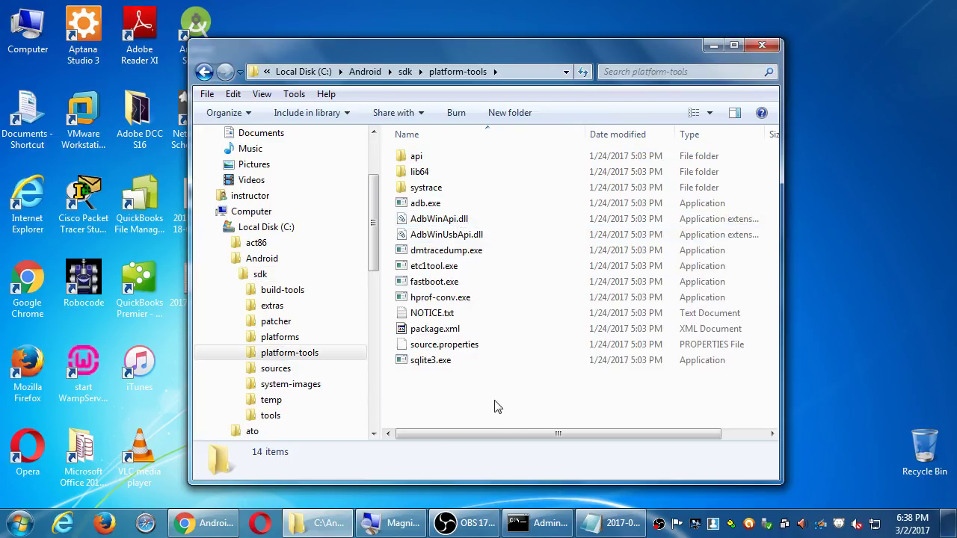
pyautogui.press('BackSpace')
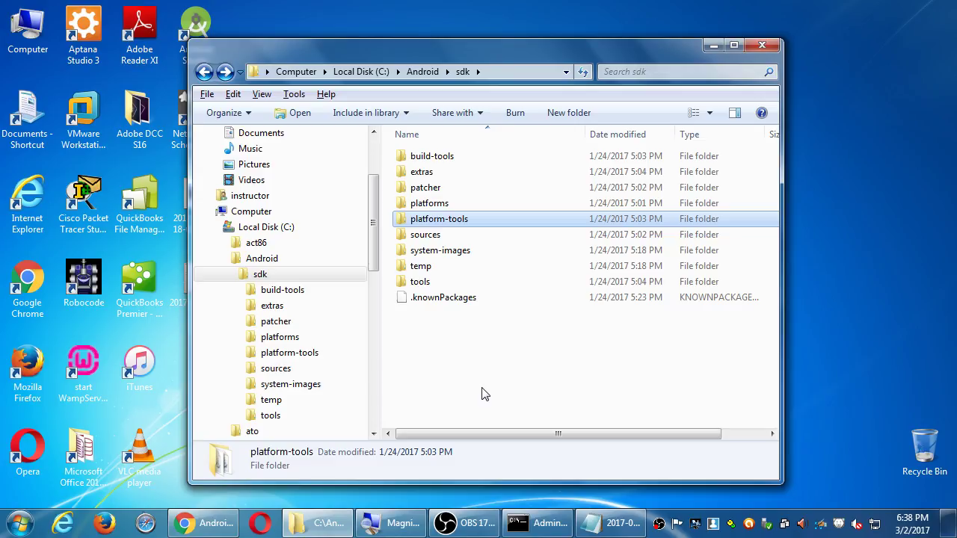
pyautogui.press('BackSpace')
pyautogui.hotkey('alt', 'Return')
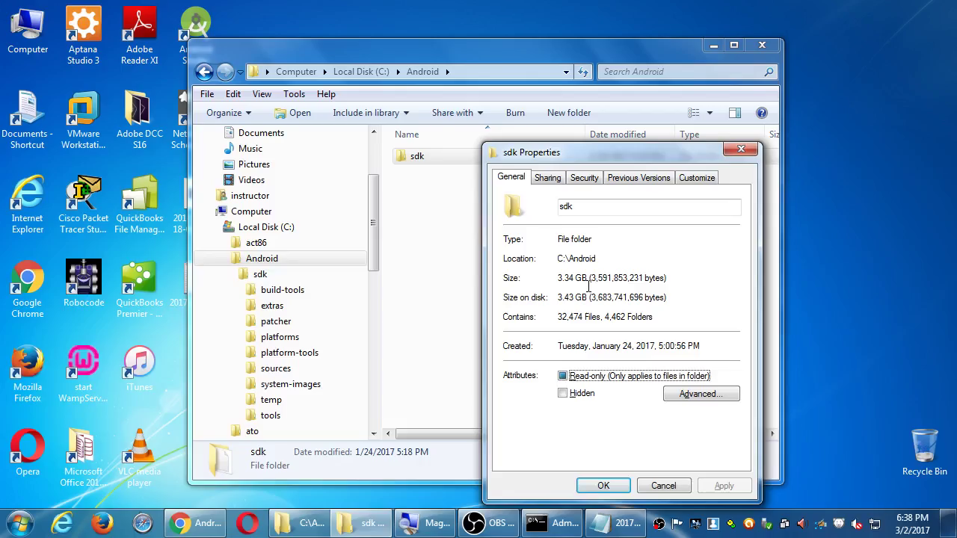
pyautogui.moveTo(675, 160); pyautogui.dragTo(781, 150)
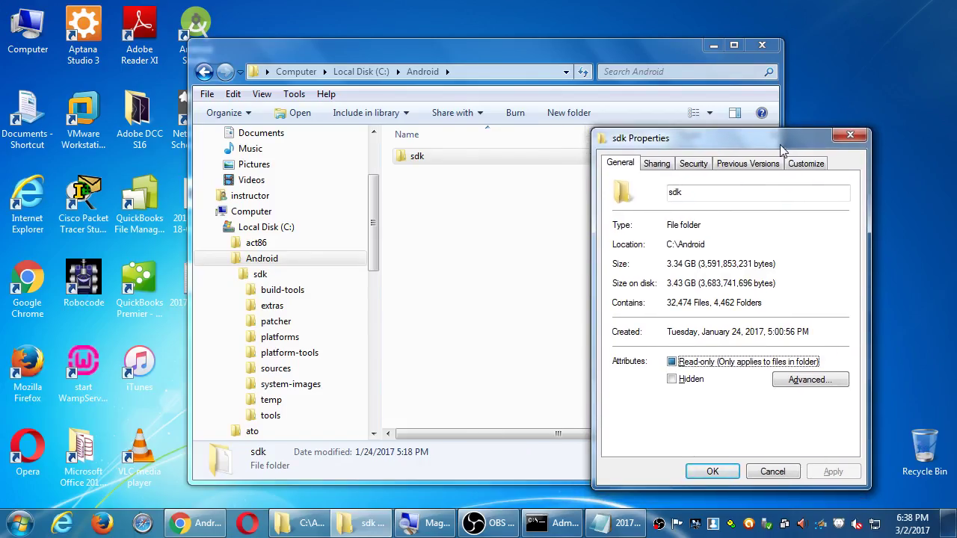
pyautogui.click(849, 134)
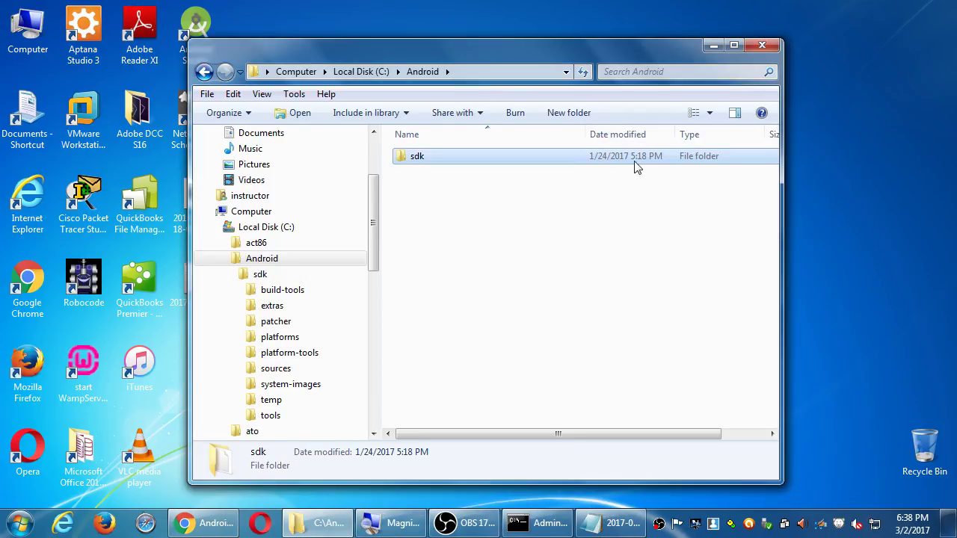
# - View the contents of the sdk folder once more, return to C:\Android and close the folder window
pyautogui.doubleClick(399, 157)
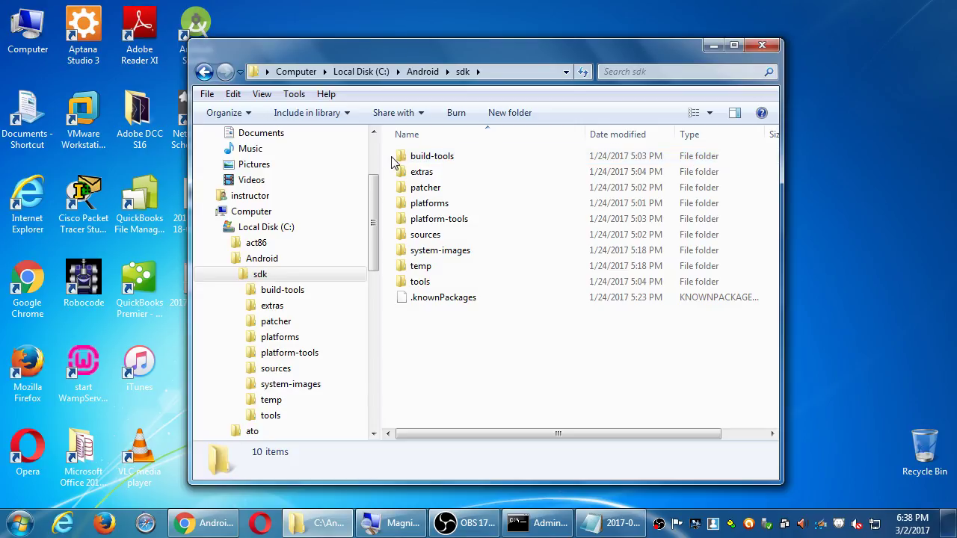
pyautogui.press('BackSpace')
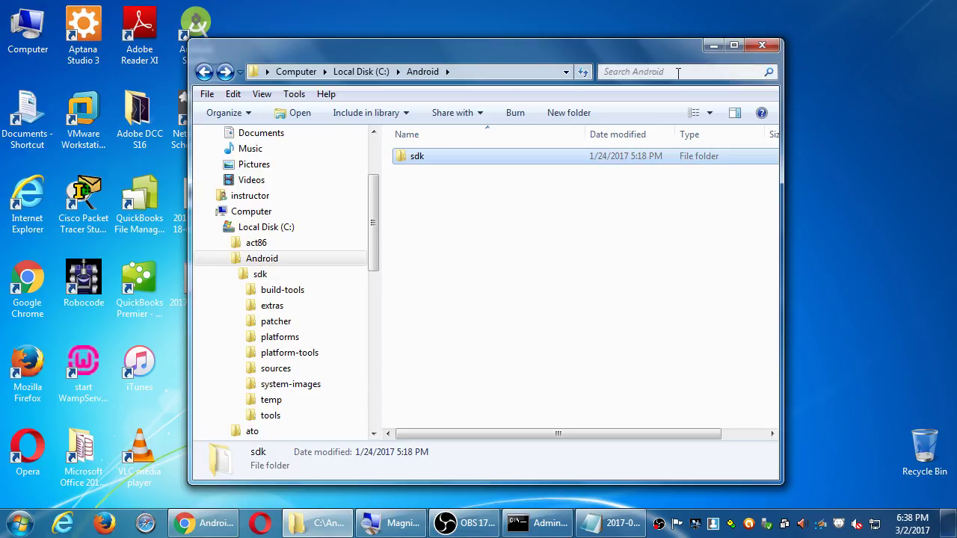
pyautogui.click(761, 46)
# - Enlarge the Node.js command prompt window, then review the Adding SDK Packages section of Cordova's Android guide in Chrome
pyautogui.click(534, 532)
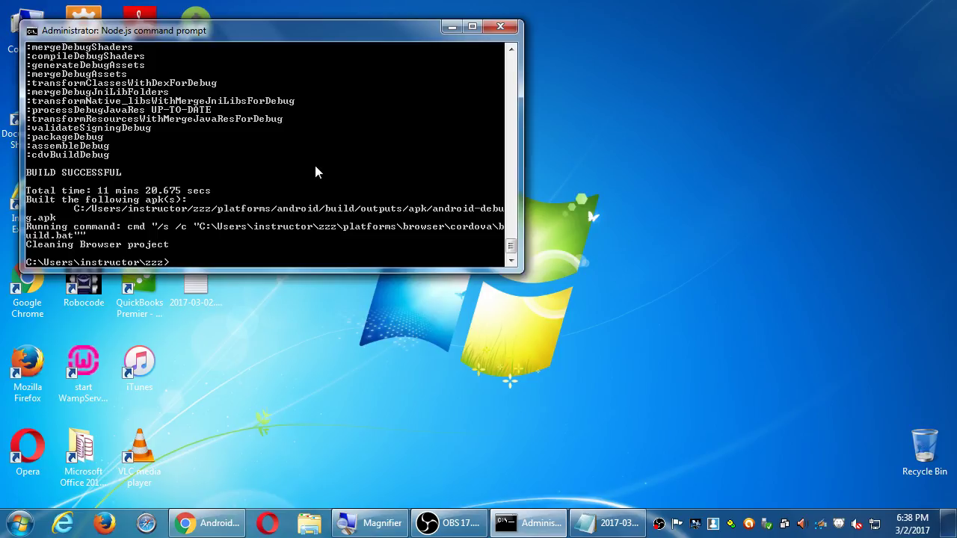
pyautogui.press('super+Up')
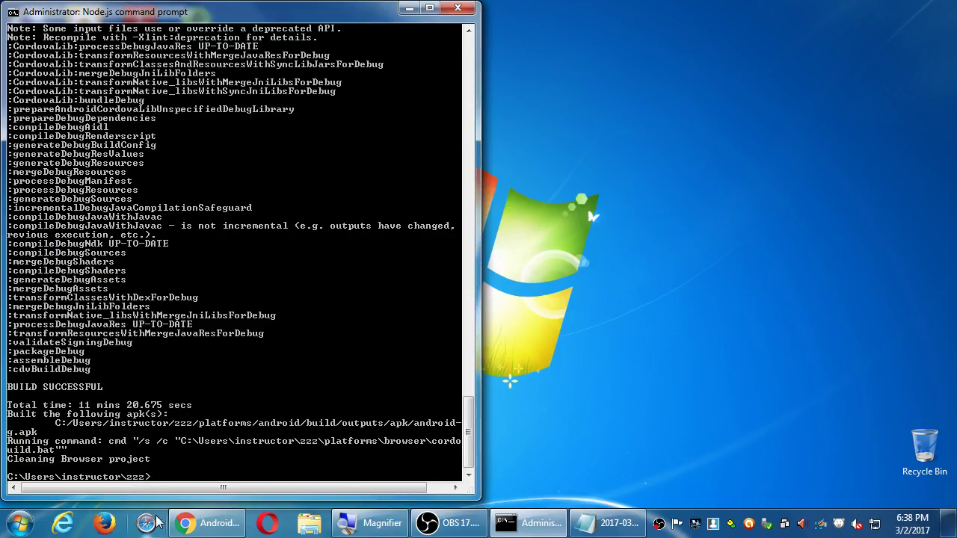
pyautogui.click(196, 522)
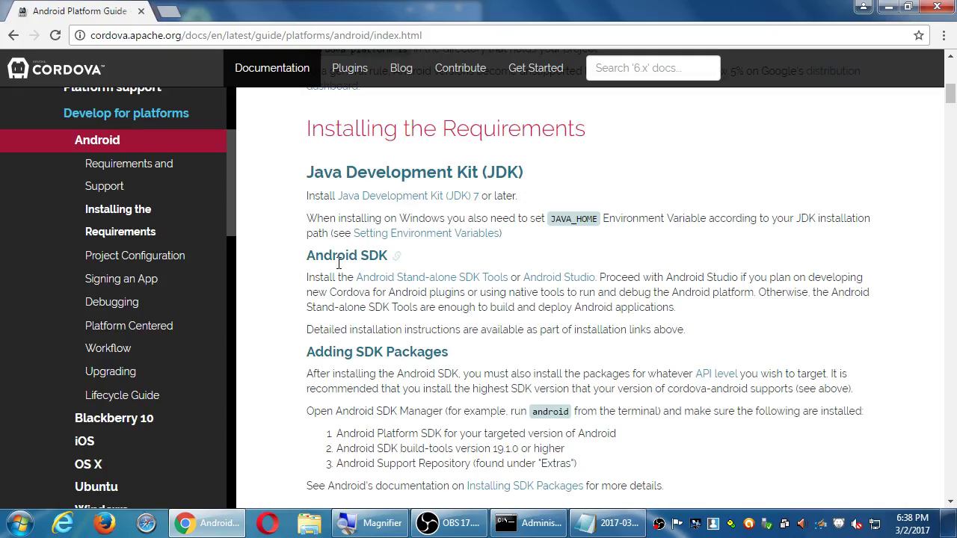
pyautogui.scroll(-1, 336, 329)
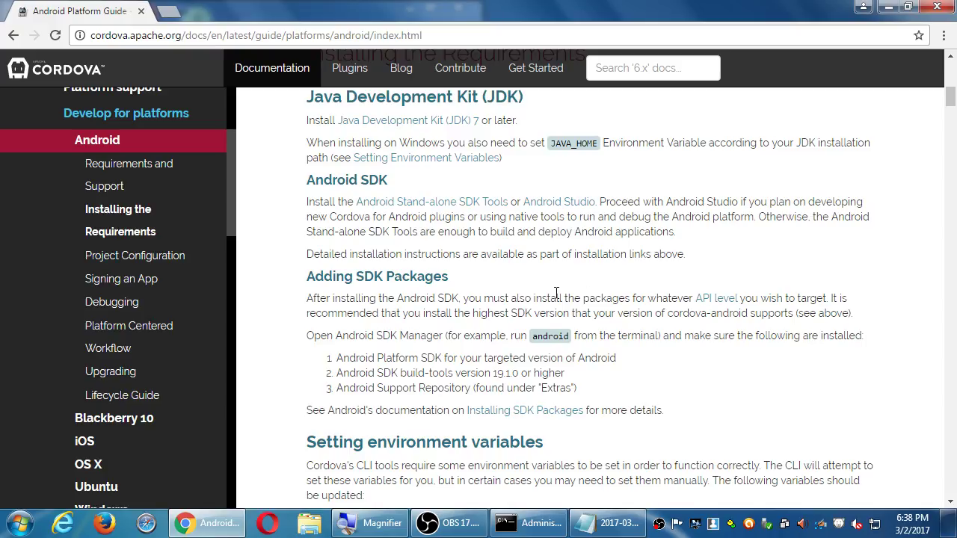
pyautogui.scroll(-1, 527, 330)
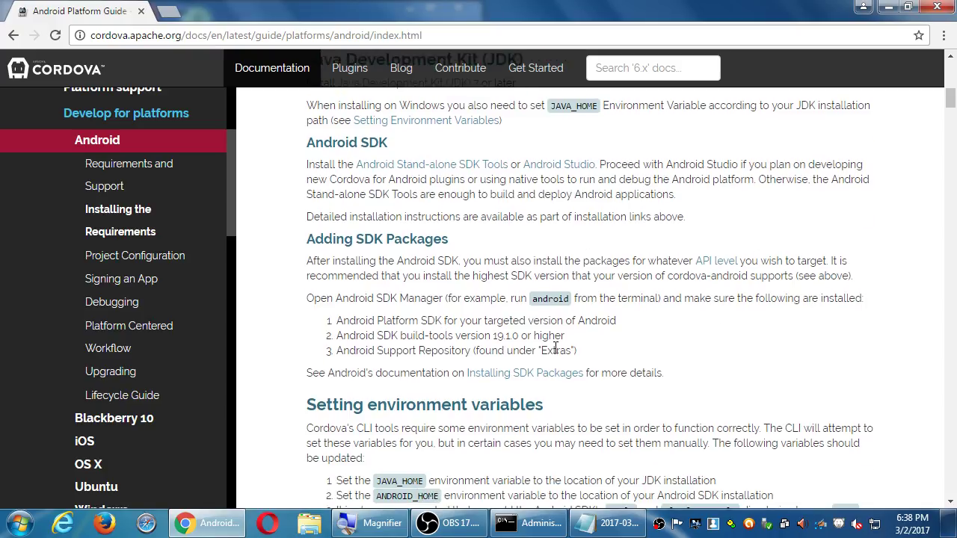
# - Launch the Android SDK Manager by running android from the Node.js command prompt
pyautogui.click(533, 525)
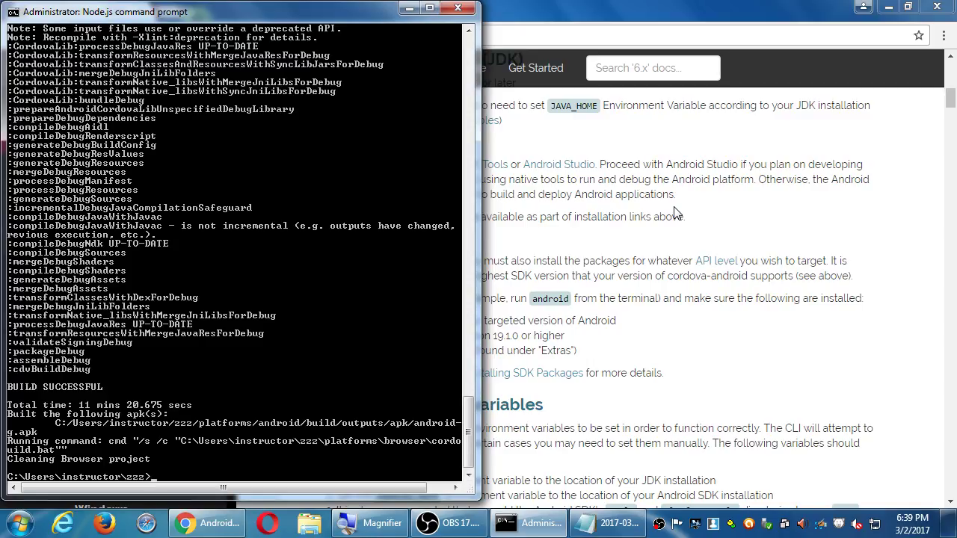
pyautogui.write('ndroid')
pyautogui.press('Return')
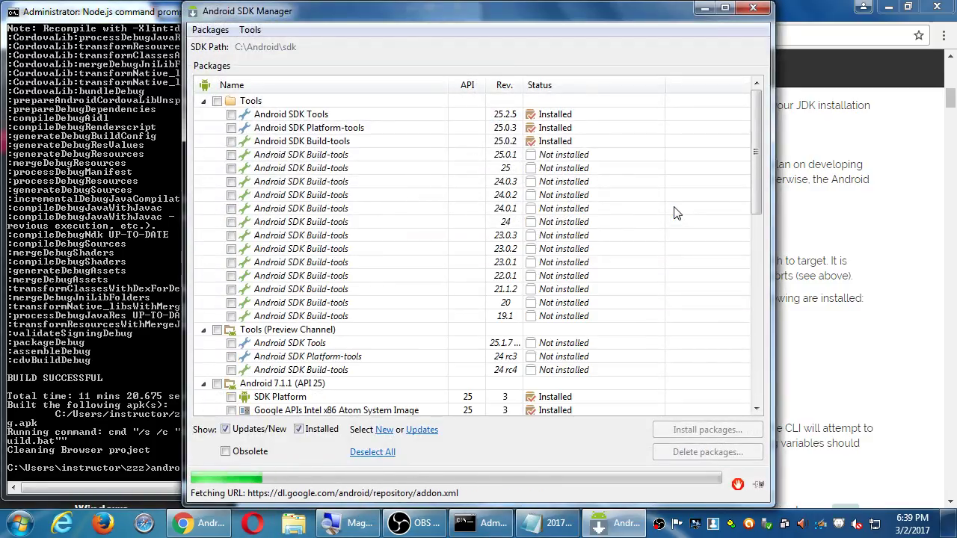
# - Browse to C:\Android\sdk\tools in a new Explorer window and locate the android.bat file behind the android command
pyautogui.press('super+e')
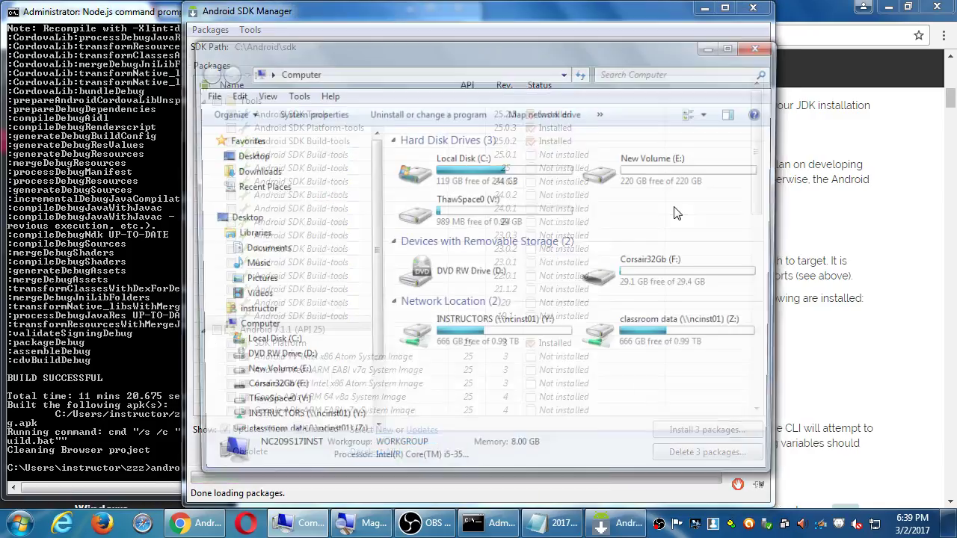
pyautogui.doubleClick(463, 158)
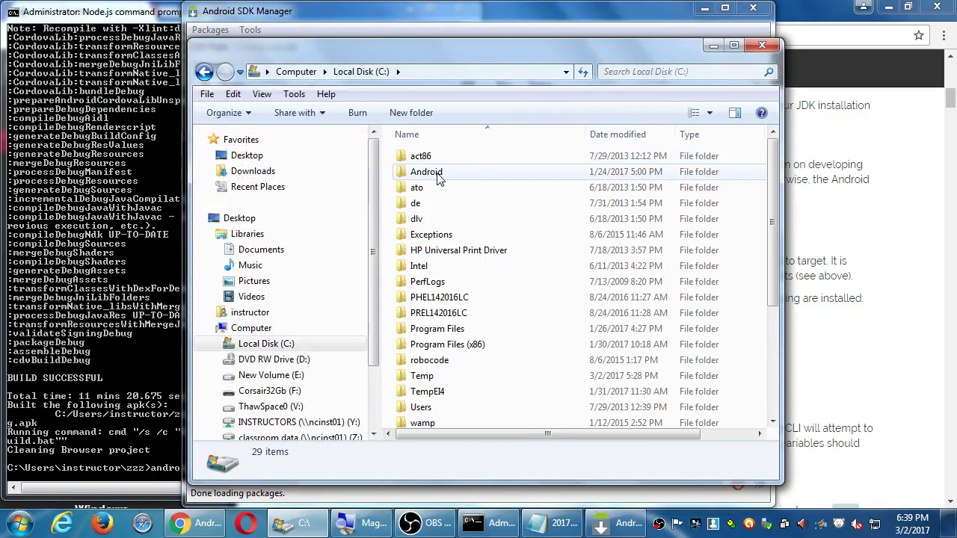
pyautogui.doubleClick(439, 173)
pyautogui.doubleClick(412, 157)
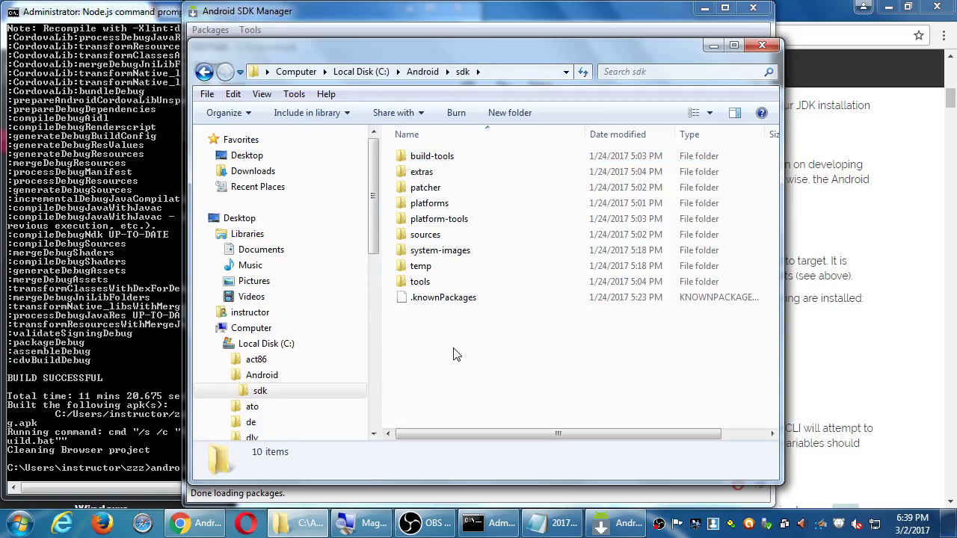
pyautogui.click(113, 299)
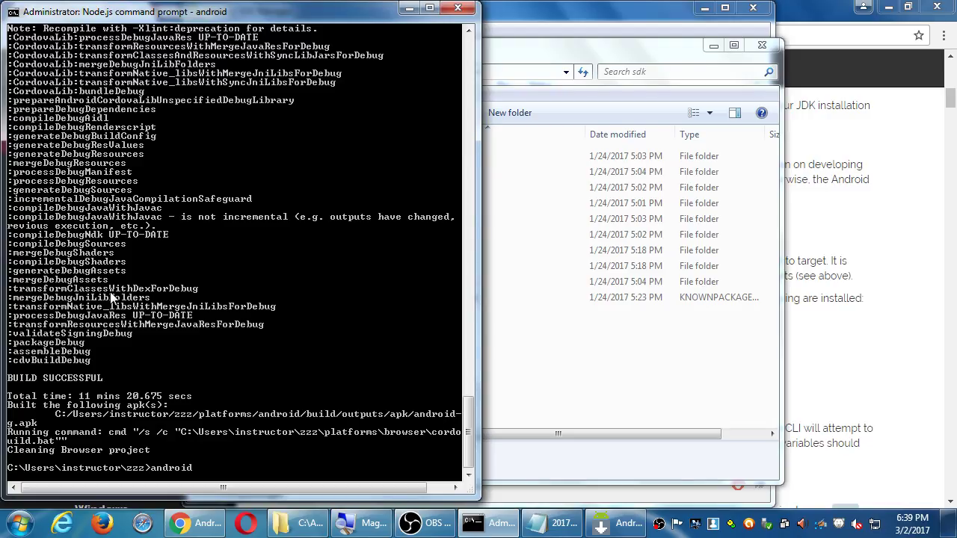
pyautogui.click(642, 352)
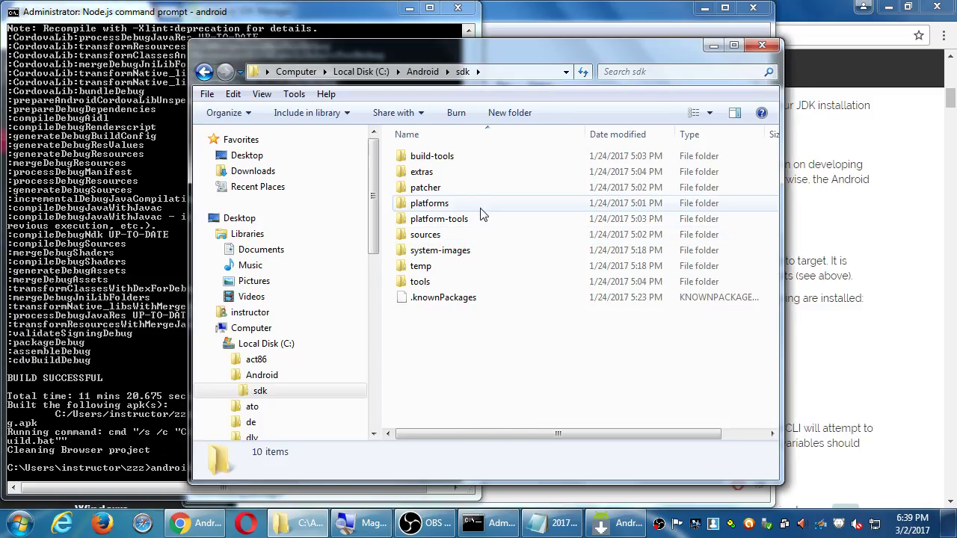
pyautogui.doubleClick(417, 286)
pyautogui.click(441, 302)
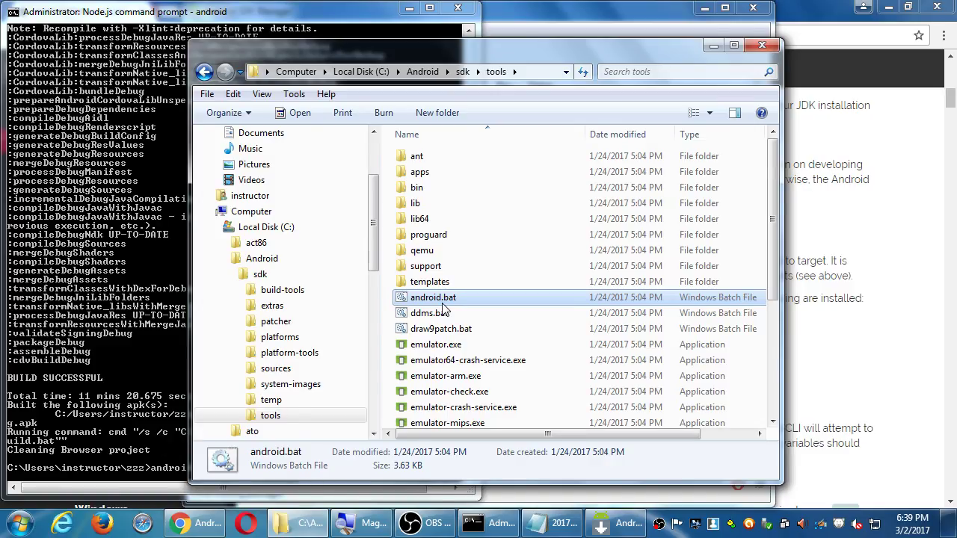
# - Return to the Android SDK Manager, maximize it and examine the status of the tools and API packages
pyautogui.hotkey('alt', 'Tab')
pyautogui.hotkey('alt', 'Tab')
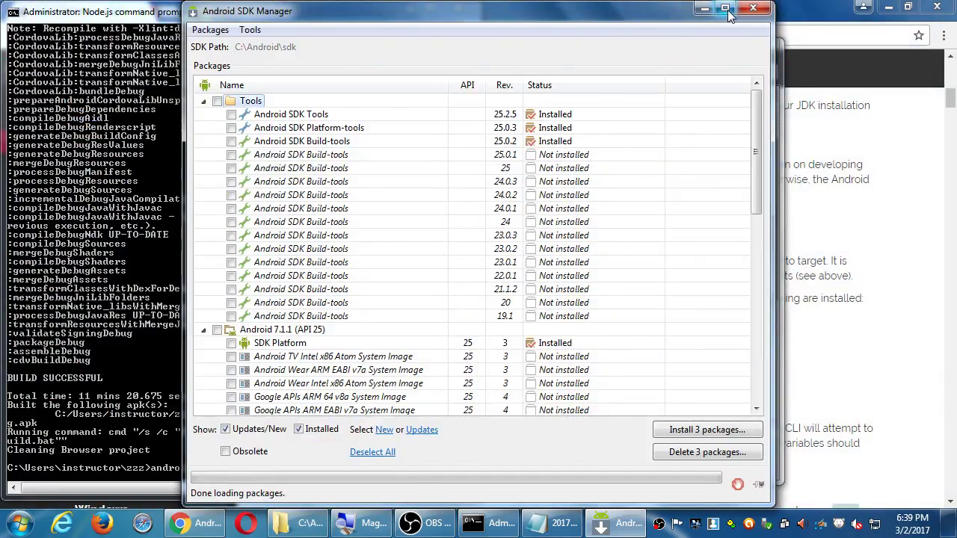
pyautogui.click(724, 8)
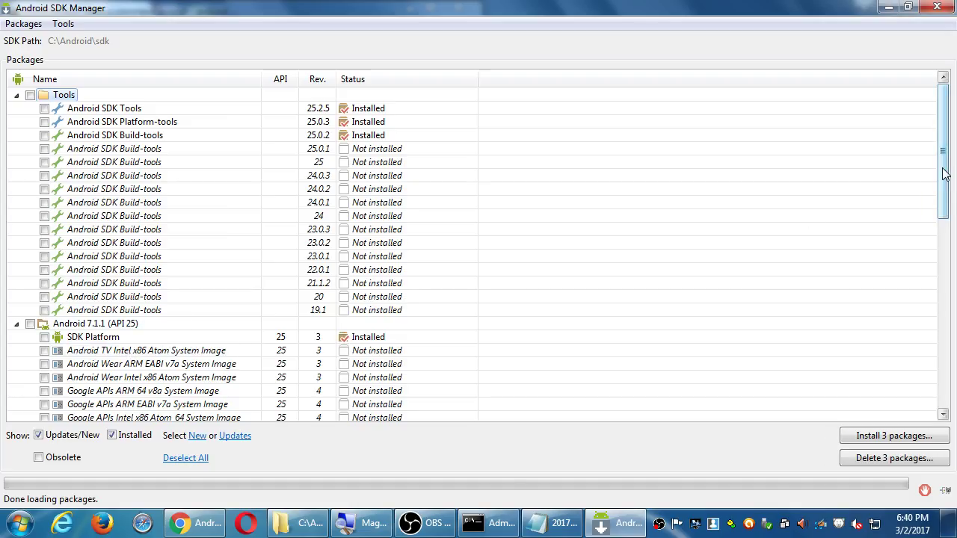
pyautogui.moveTo(943, 171); pyautogui.dragTo(934, 294)
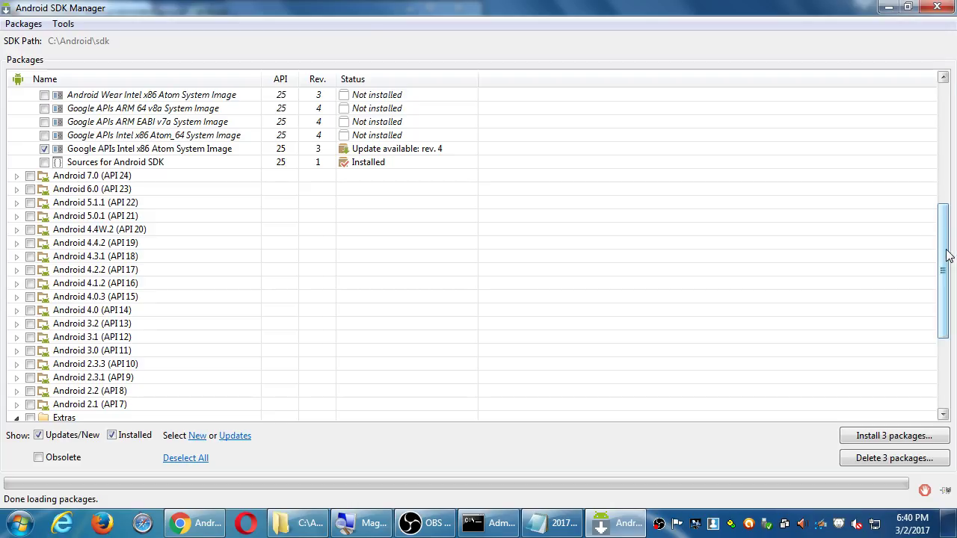
pyautogui.moveTo(943, 252); pyautogui.dragTo(934, 189)
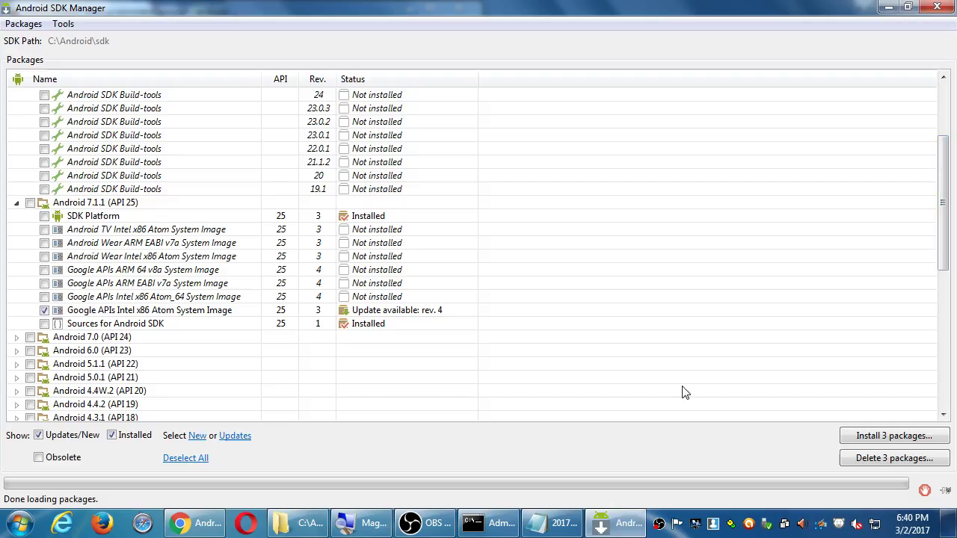
# - Compare the packages required in Cordova's Android guide with the build-tools and Android 7.1.1 entries in the SDK Manager
pyautogui.click(196, 523)
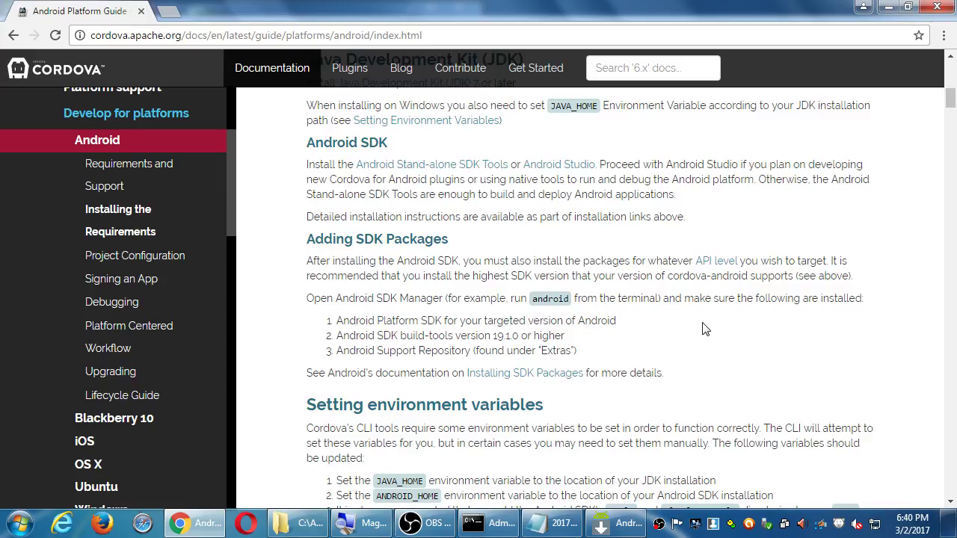
pyautogui.hotkey('alt', 'Tab')
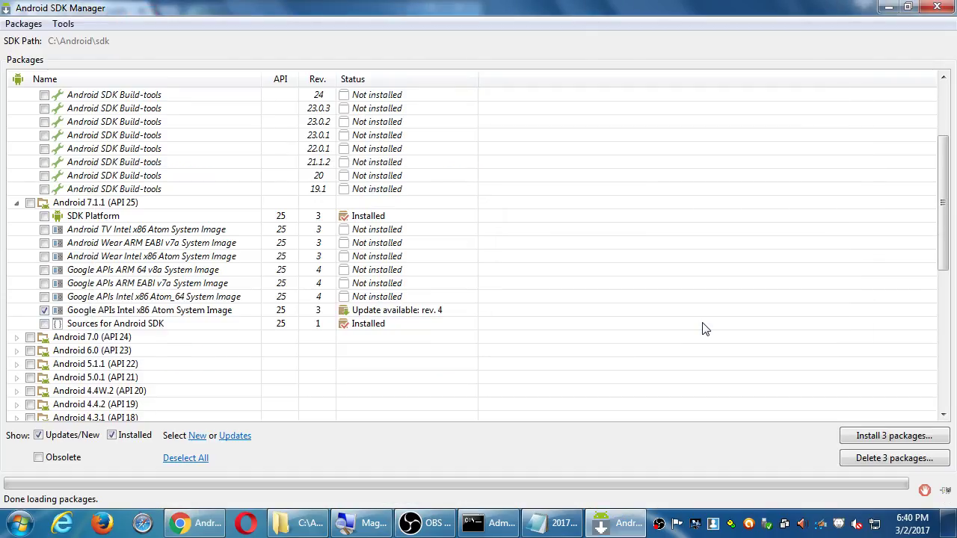
pyautogui.scroll(3, 481, 274)
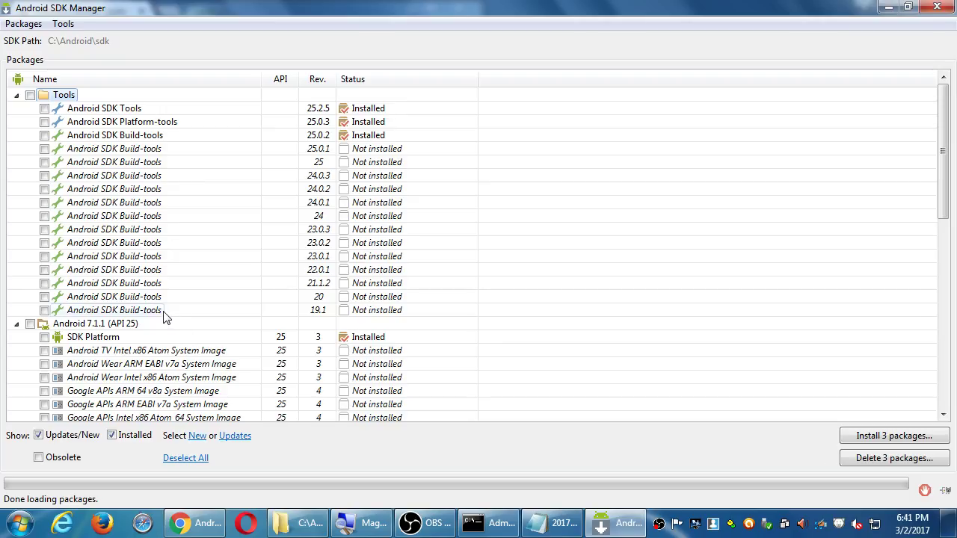
pyautogui.moveTo(166, 316)
pyautogui.click(194, 523)
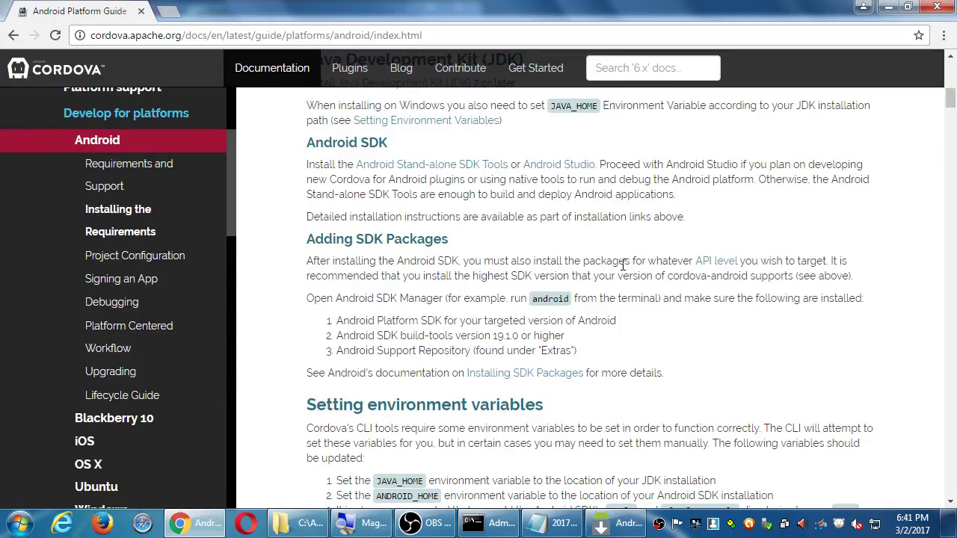
pyautogui.click(888, 7)
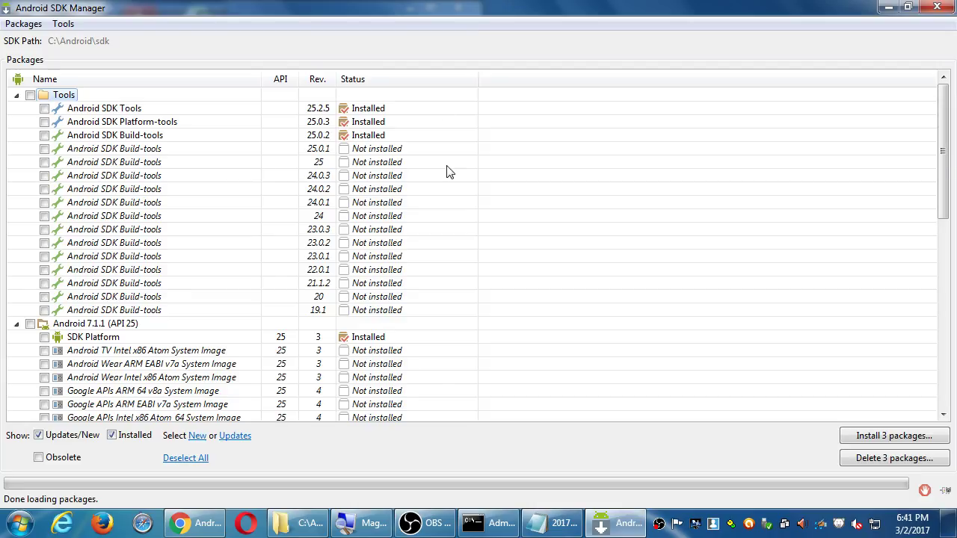
pyautogui.scroll(-3, 471, 216)
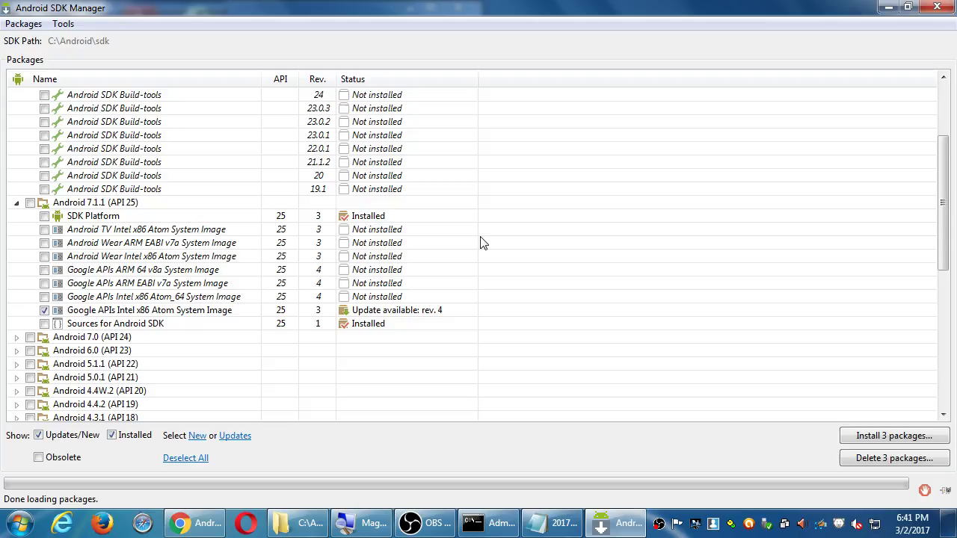
# - Switch to the 2017-03-02.txt notes in Notepad and add below the commands the line "In the lab, don't do updates in the Android SDK"
pyautogui.click(541, 521)
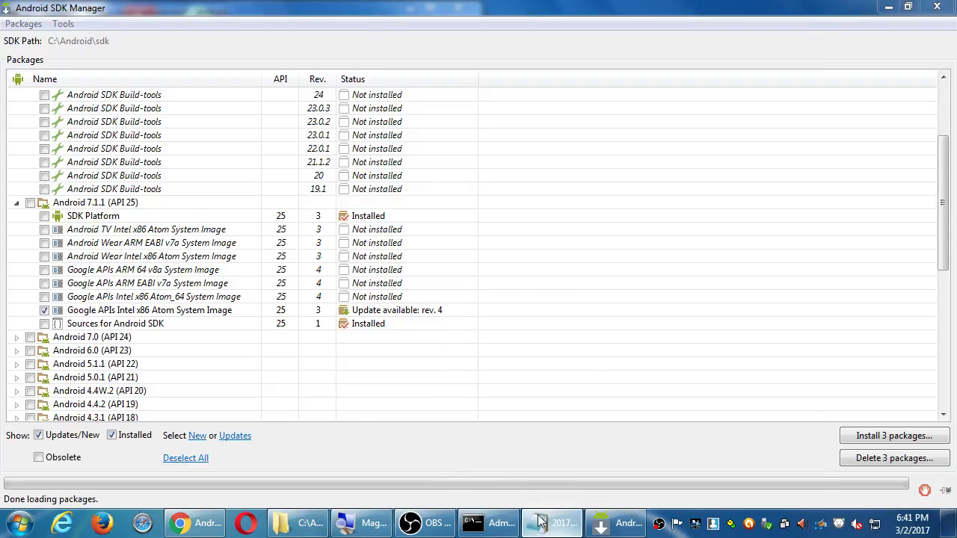
pyautogui.moveTo(522, 312); pyautogui.dragTo(558, 115)
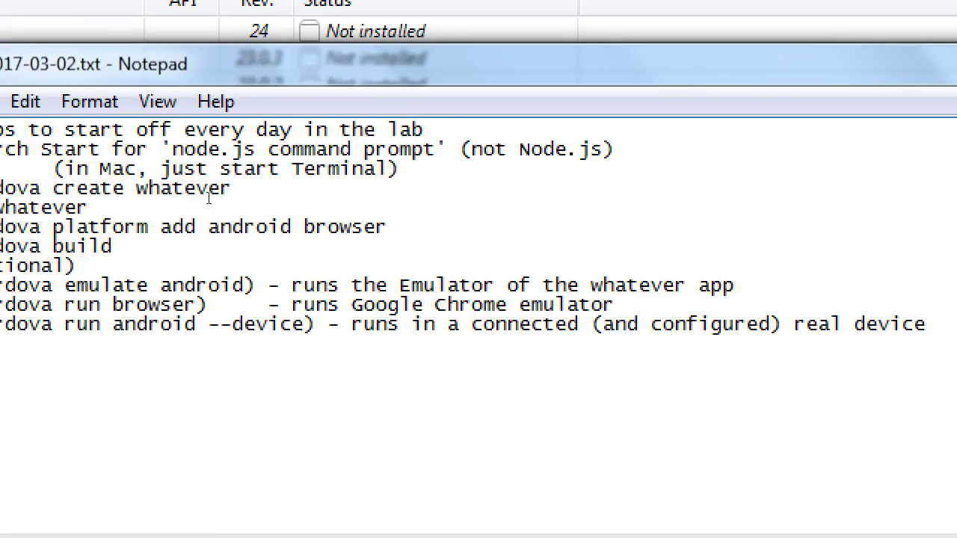
pyautogui.press('Down')
pyautogui.press('Down')
pyautogui.press('Down')
pyautogui.press('Down')
pyautogui.press('Down')
pyautogui.press('Down')
pyautogui.press('Down')
pyautogui.press('Down')
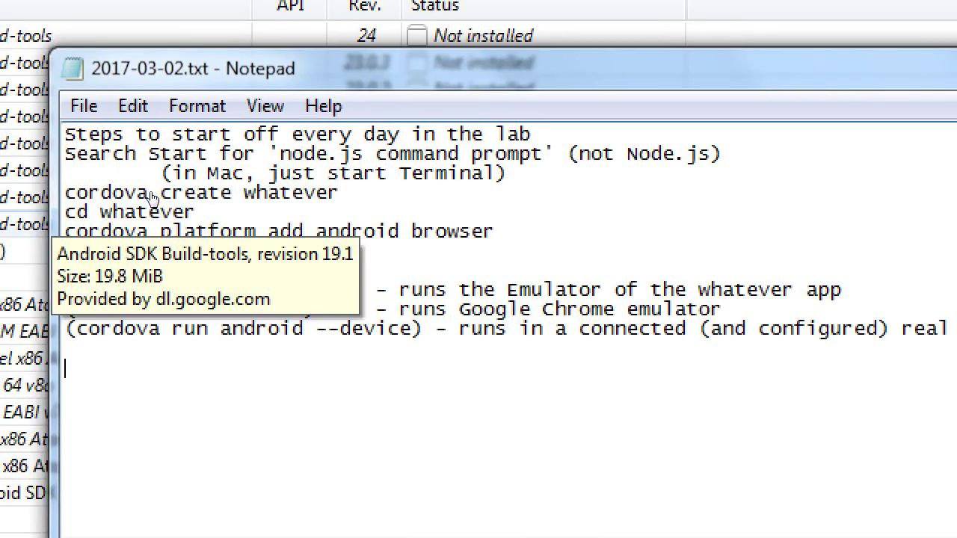
pyautogui.write('A')
pyautogui.press('BackSpace')
pyautogui.write("In the lab, don't")
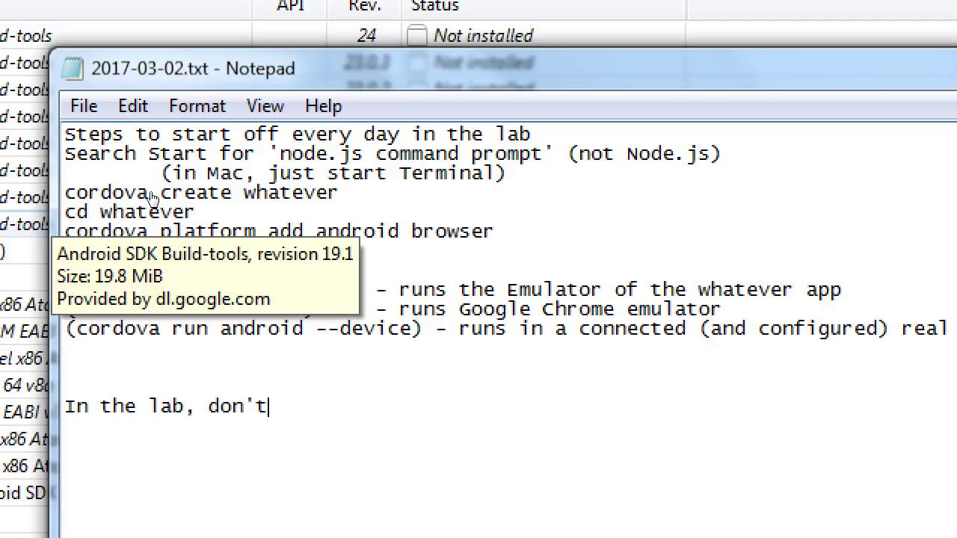
pyautogui.write(' do updates in the')
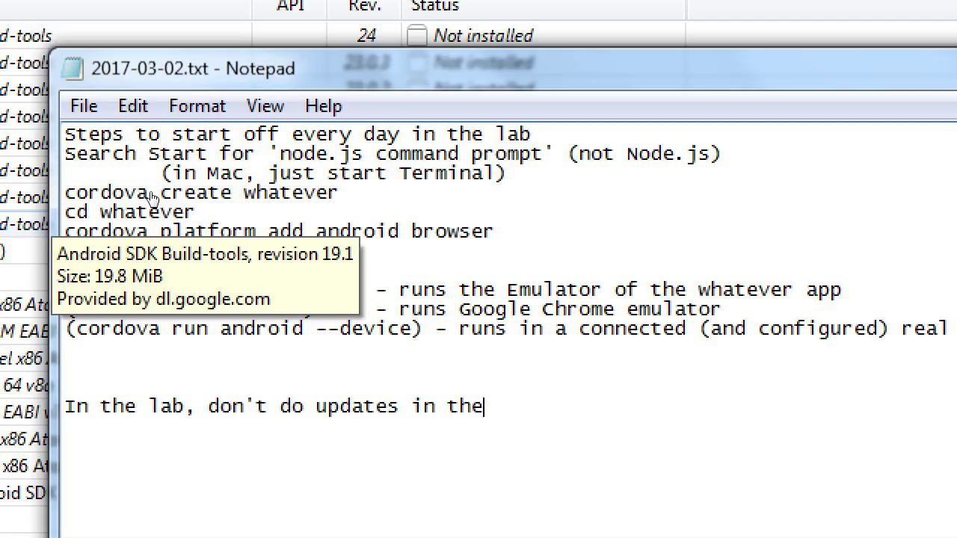
pyautogui.write(' Android SDK')
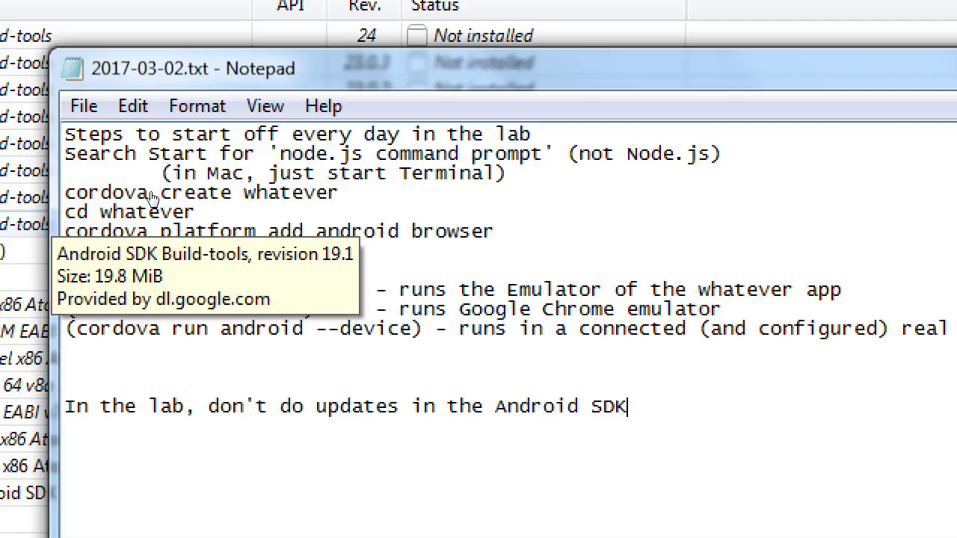
# - Add the next note line "At home, you may do them IF YOU'RE NOT IN A MIDDLE OF A PROJECT"
pyautogui.press('Return')
pyautogui.write('At home, y')
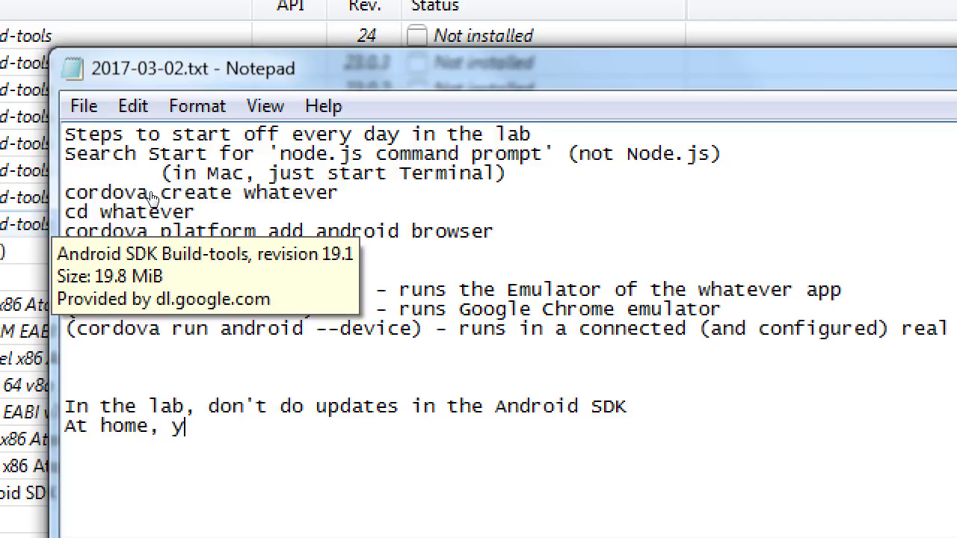
pyautogui.write('ou may do th')
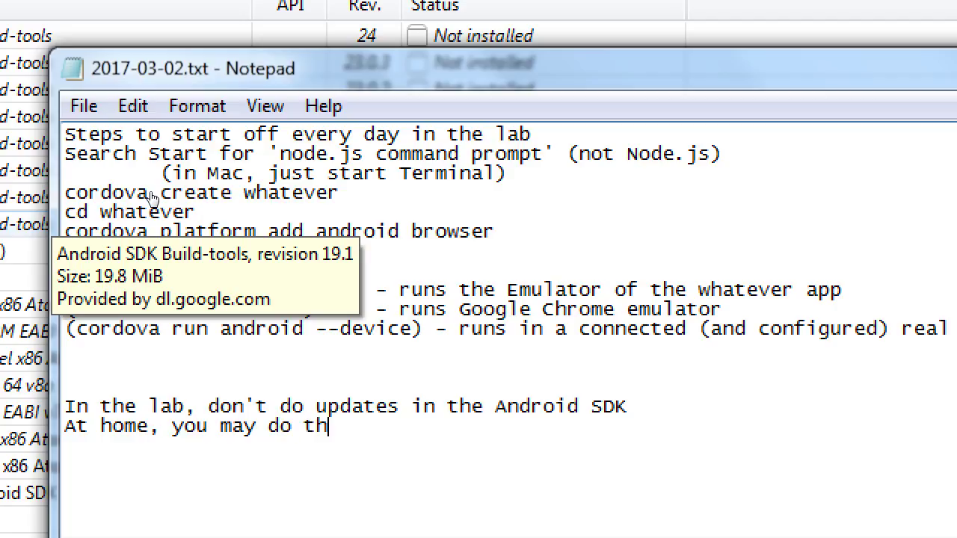
pyautogui.write('em IF YOU')
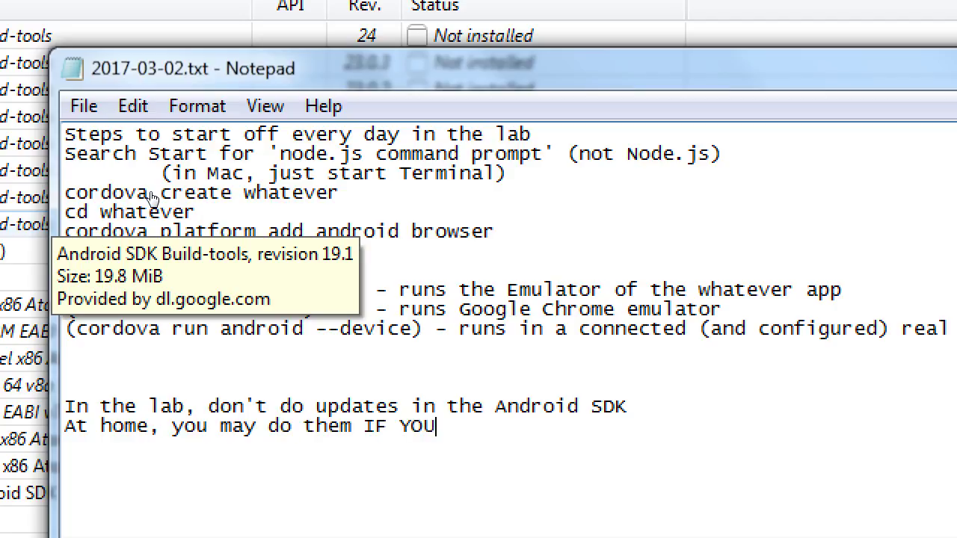
pyautogui.write("'RE NOT IN A BI")
pyautogui.press('BackSpace')
pyautogui.press('BackSpace')
pyautogui.write('MI')
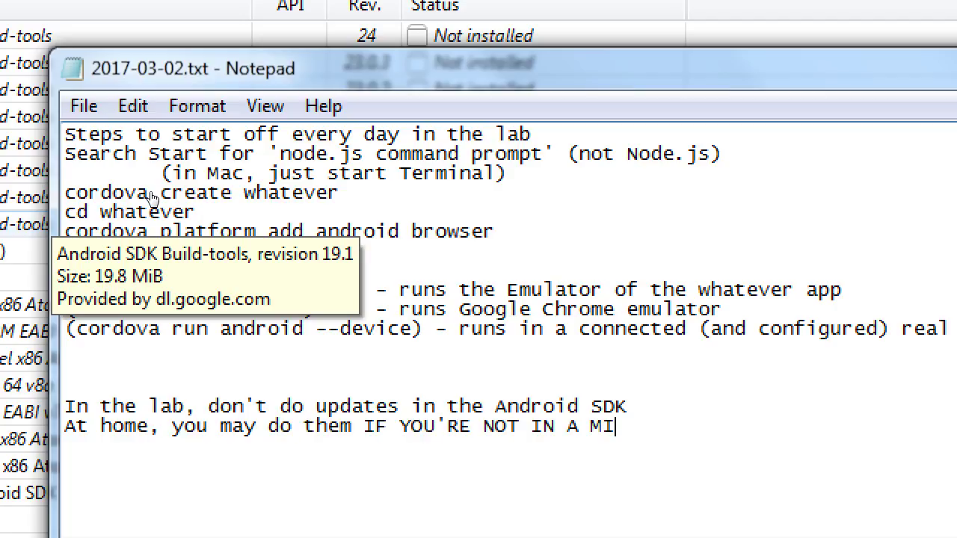
pyautogui.write('DDLE OF A P')
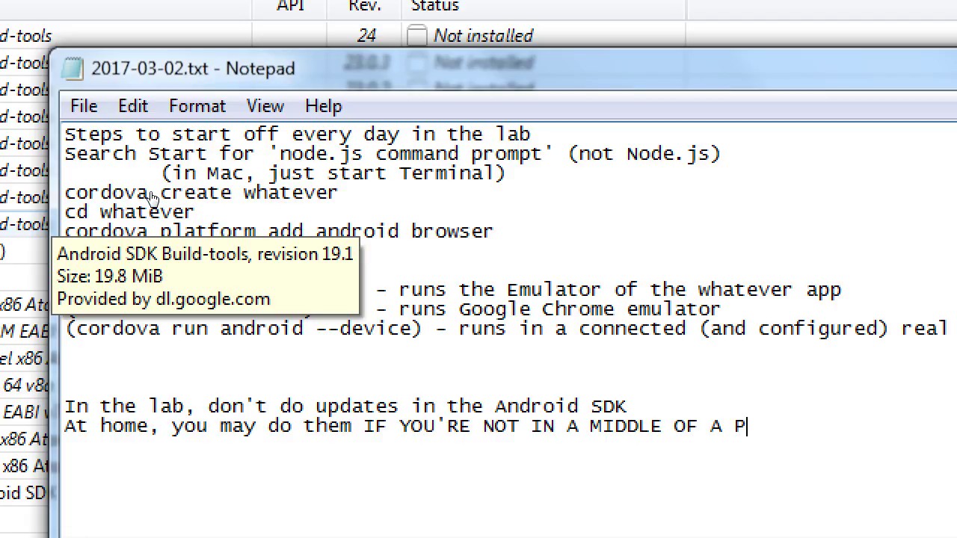
pyautogui.write('ROJECT')
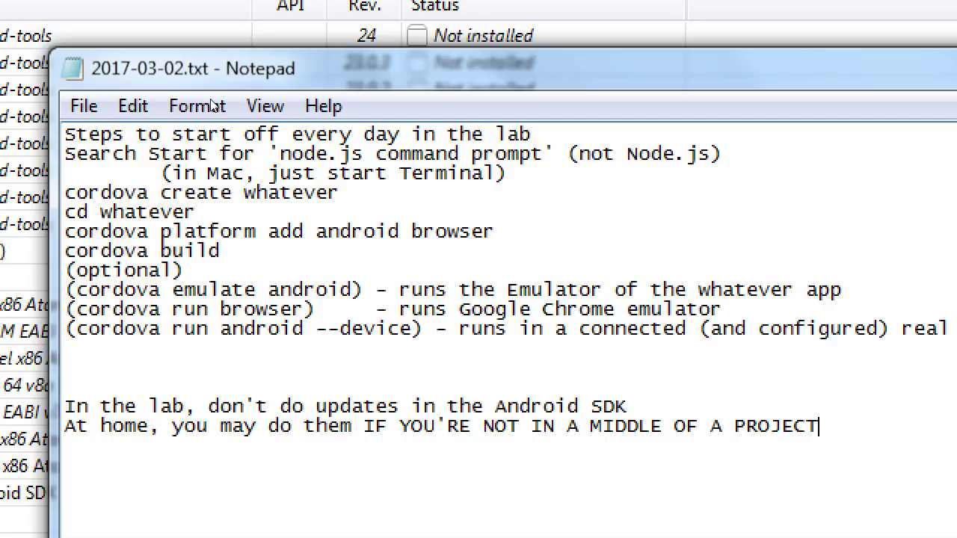
# - Add an indented line below the home advice reading "After your project is completed, signed, published,"
pyautogui.press('Return')
pyautogui.press('Tab')
pyautogui.write('After your proj')
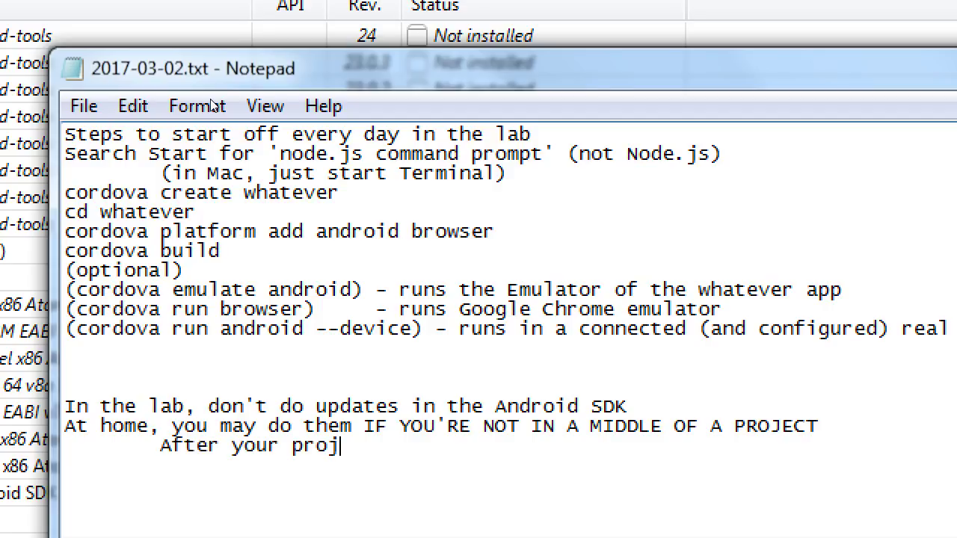
pyautogui.write('ect is completed, ')
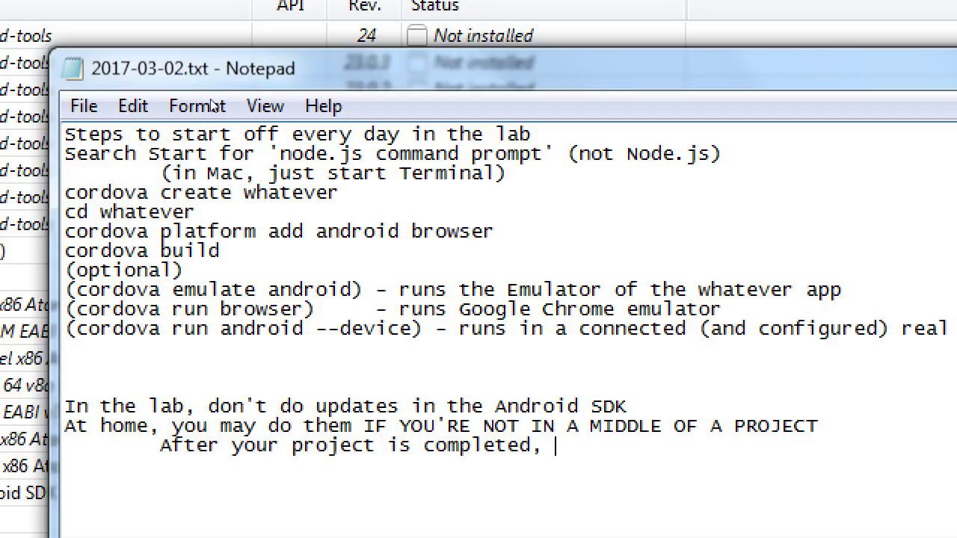
pyautogui.write('signed')
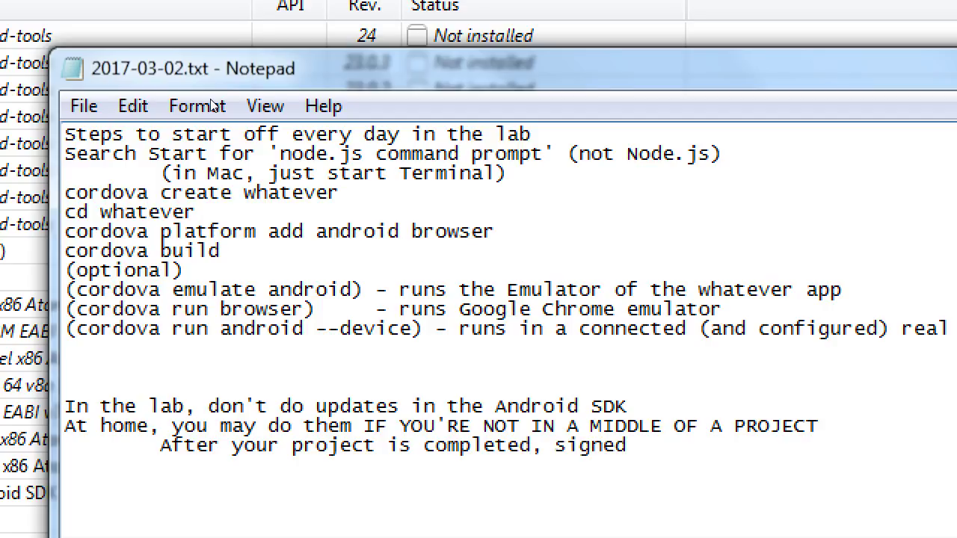
pyautogui.write(', published,')
# - Continue the advice on a double-indented line reading "think about doing an update (after reading the documentation)"
pyautogui.press('Return')
pyautogui.press('Tab')
pyautogui.press('Tab')
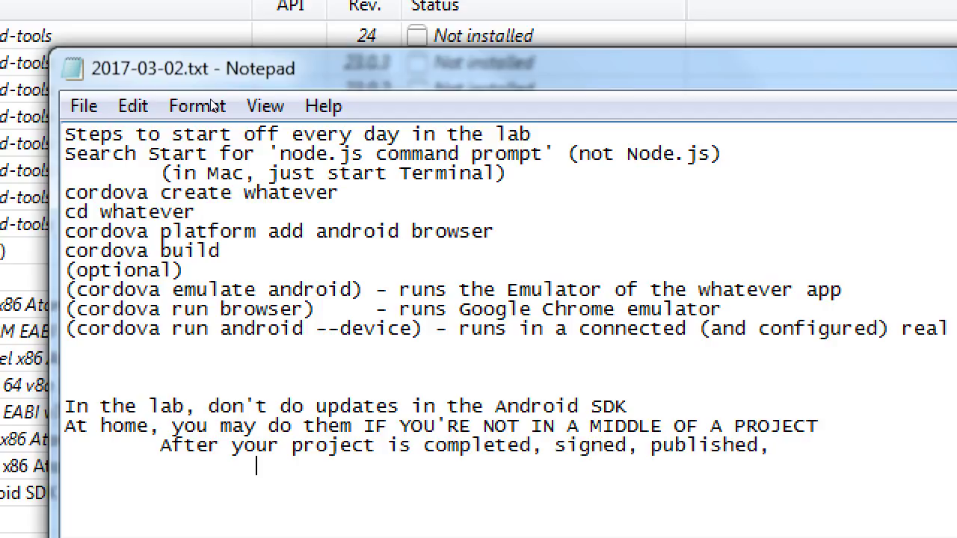
pyautogui.write('think about doing')
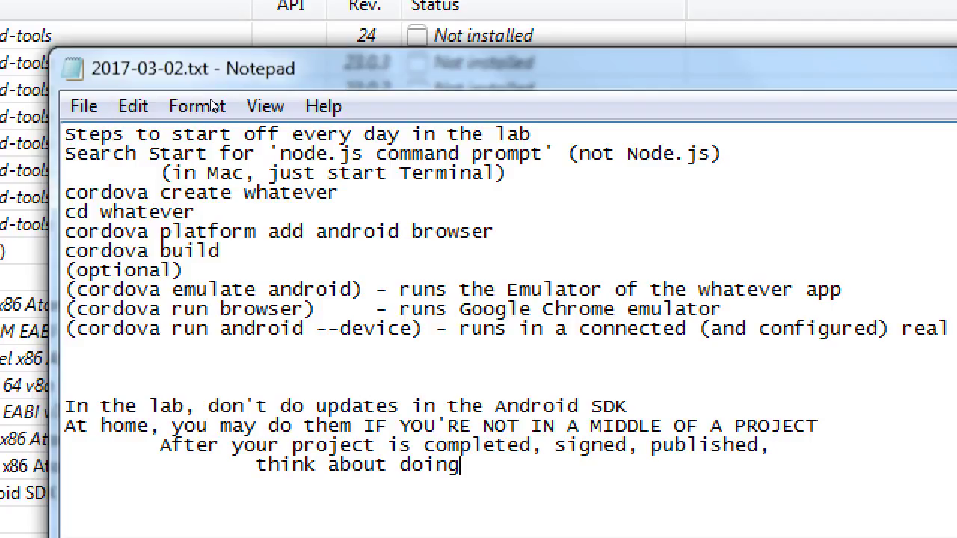
pyautogui.write(' an update ')
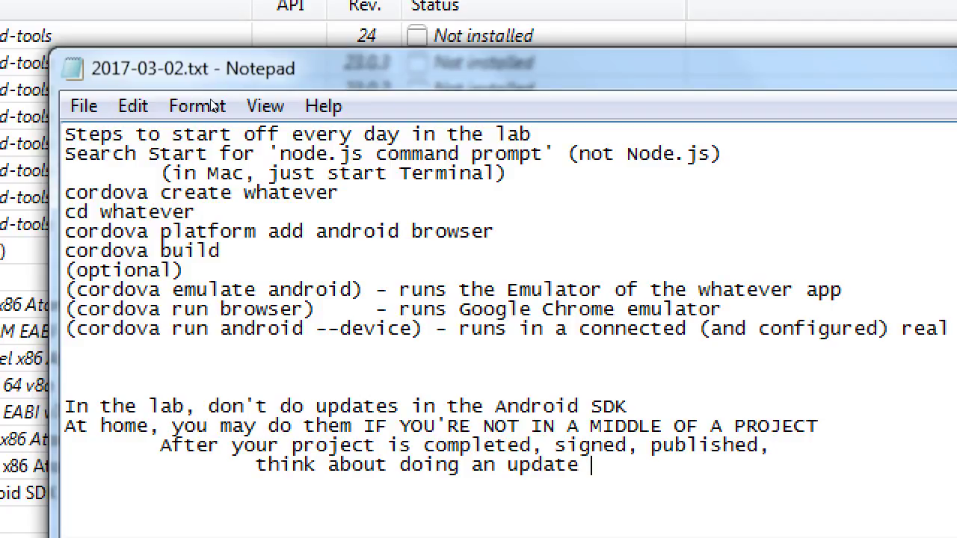
pyautogui.write('(after read')
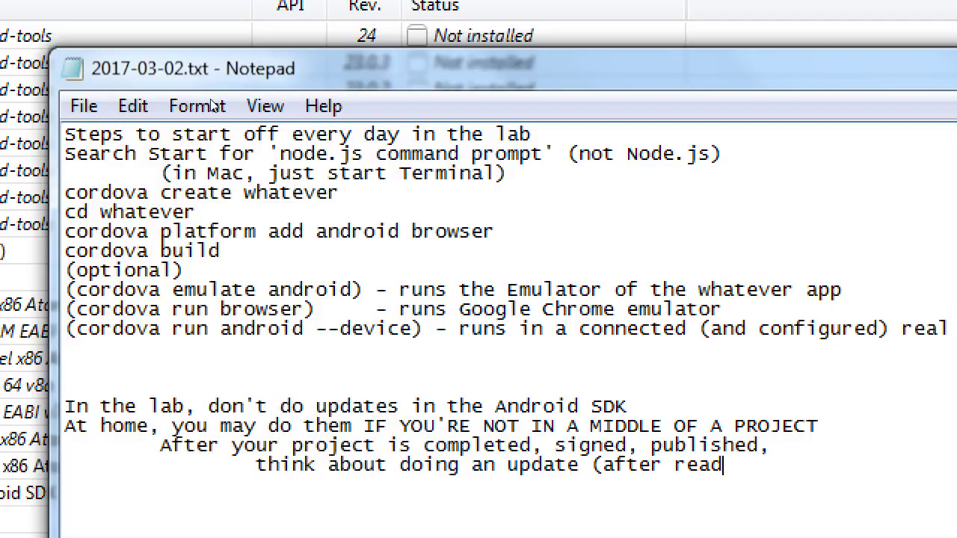
pyautogui.write('ing the documena')
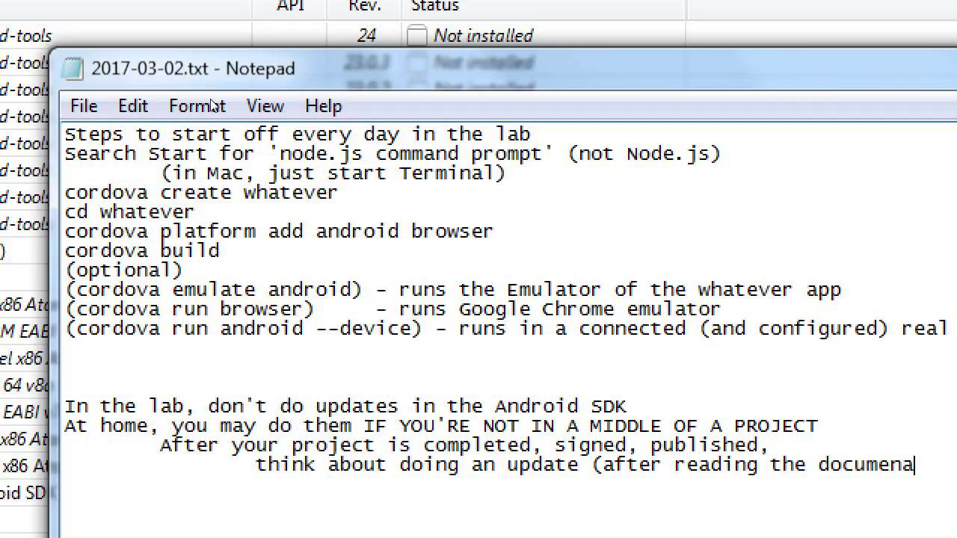
pyautogui.press('BackSpace')
pyautogui.write('tation')
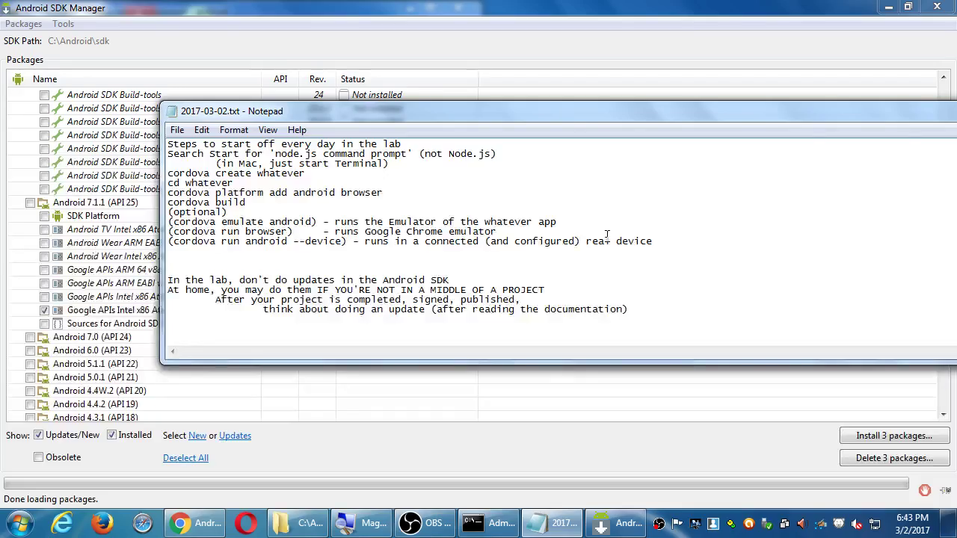
# - Compare the Extras packages in the Android SDK Manager with the required SDK packages in Cordova's Android guide in Chrome
pyautogui.click(410, 6)
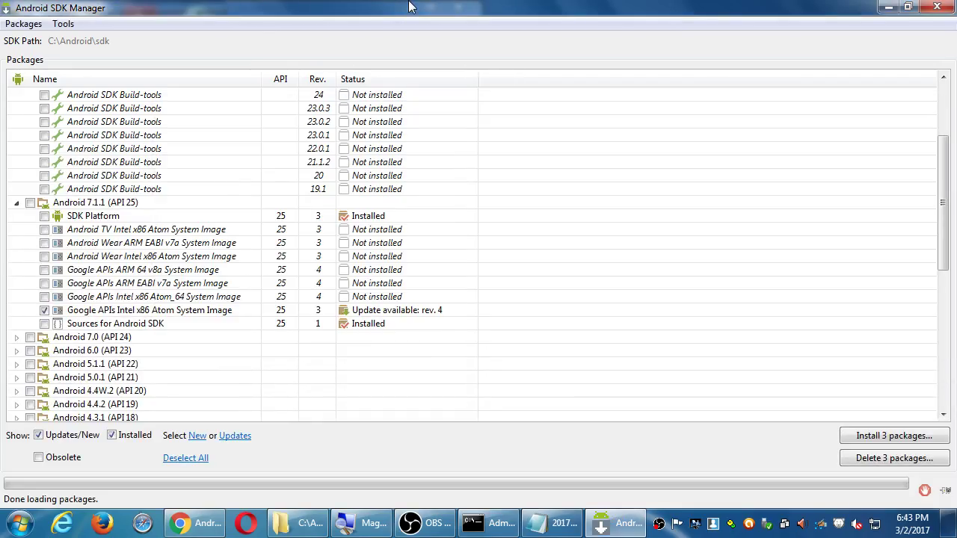
pyautogui.scroll(-8, 427, 253)
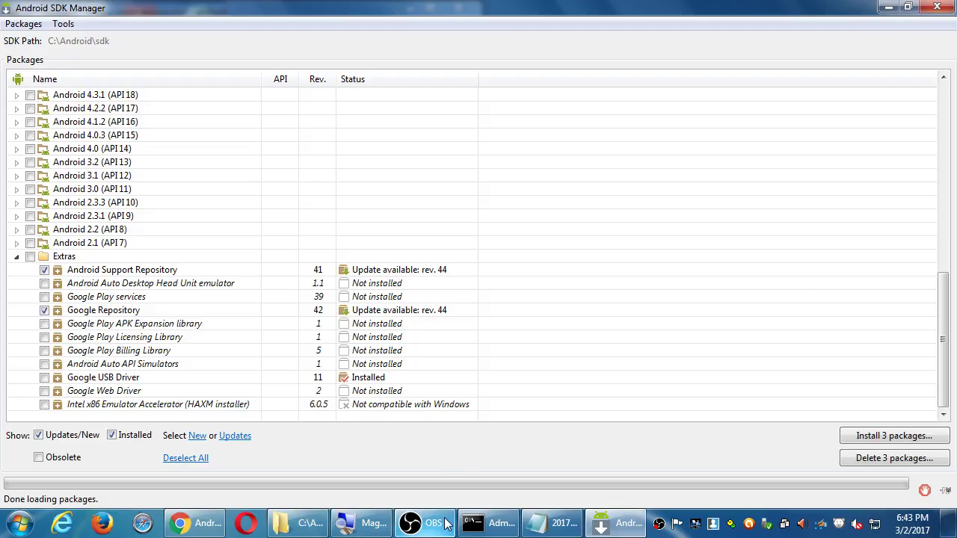
pyautogui.click(211, 527)
pyautogui.scroll(-2, 374, 332)
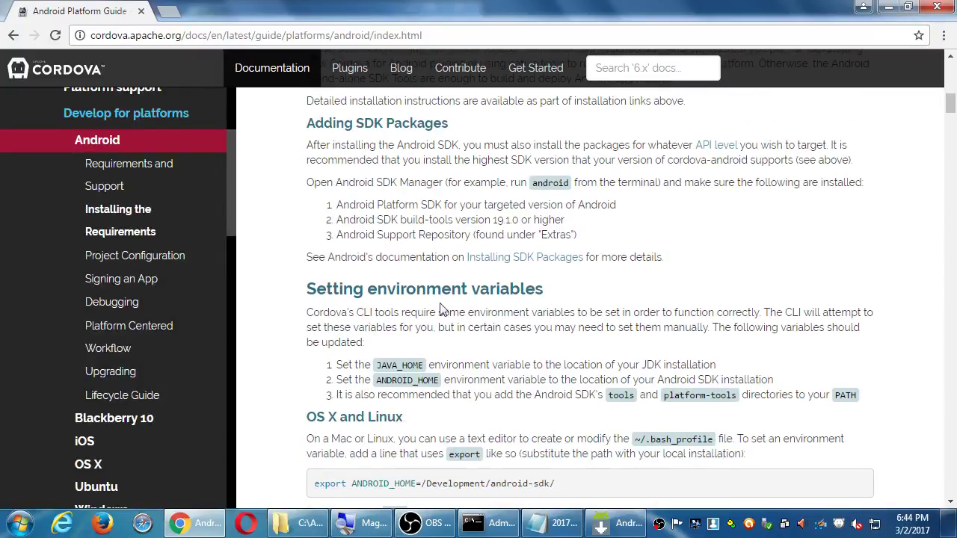
# - Read the guide's Setting environment variables section, covering JAVA_HOME, ANDROID_HOME, PATH and the OS X, Linux and Windows instructions
pyautogui.scroll(-2, 441, 306)
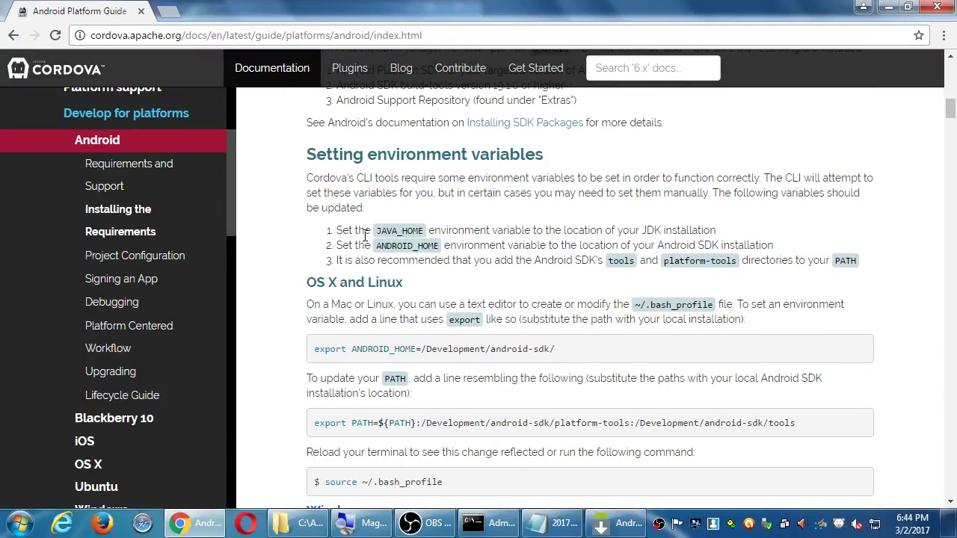
pyautogui.moveTo(394, 237); pyautogui.dragTo(425, 239)
pyautogui.click(420, 244)
pyautogui.scroll(-1, 432, 209)
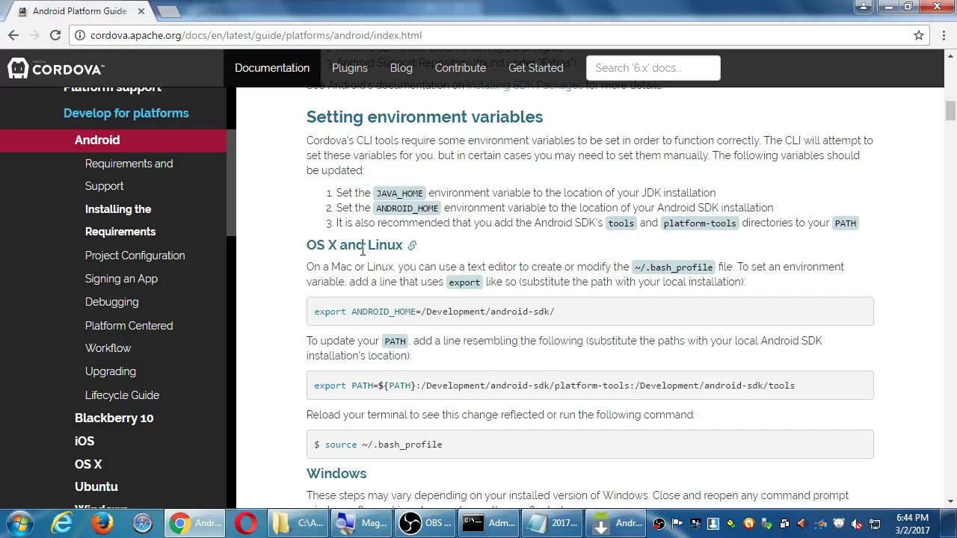
pyautogui.scroll(-2, 363, 252)
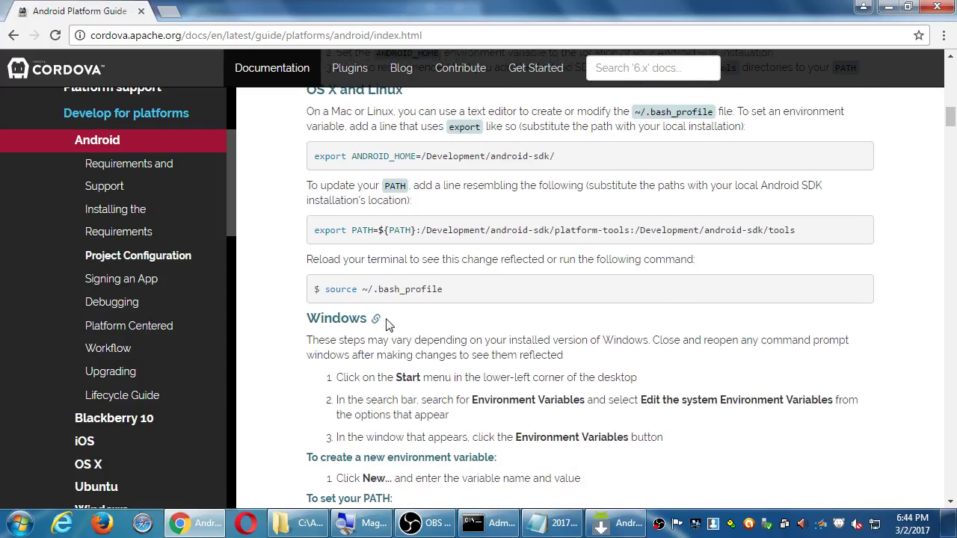
pyautogui.scroll(-1, 387, 322)
pyautogui.scroll(-1, 463, 298)
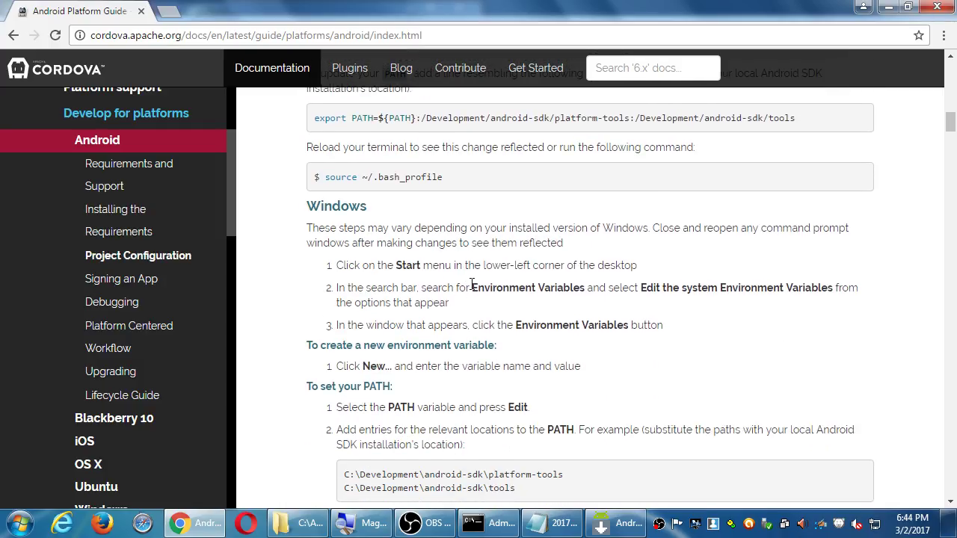
# - Search Windows for "environ", edit the system environment variables, and open the Environment Variables dialog beside the guide
pyautogui.press('super')
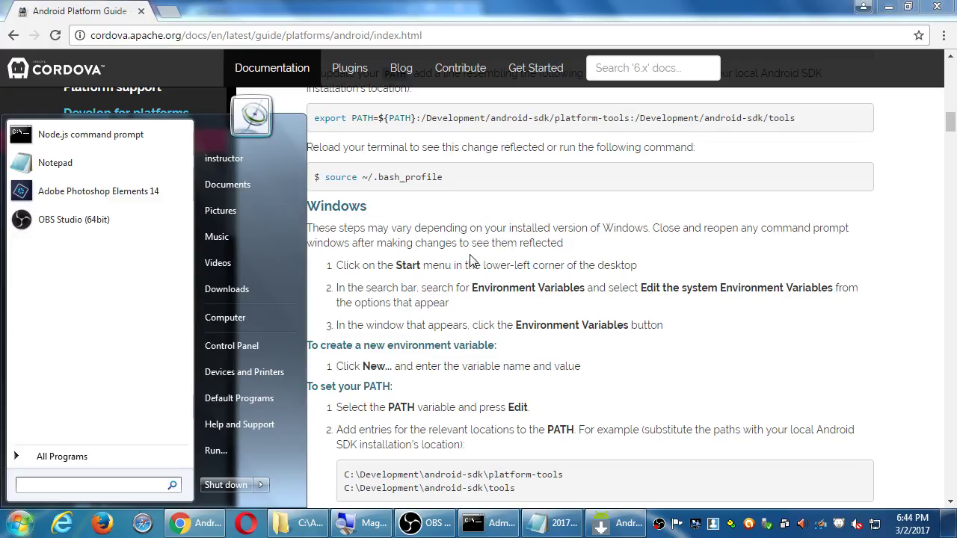
pyautogui.write('en')
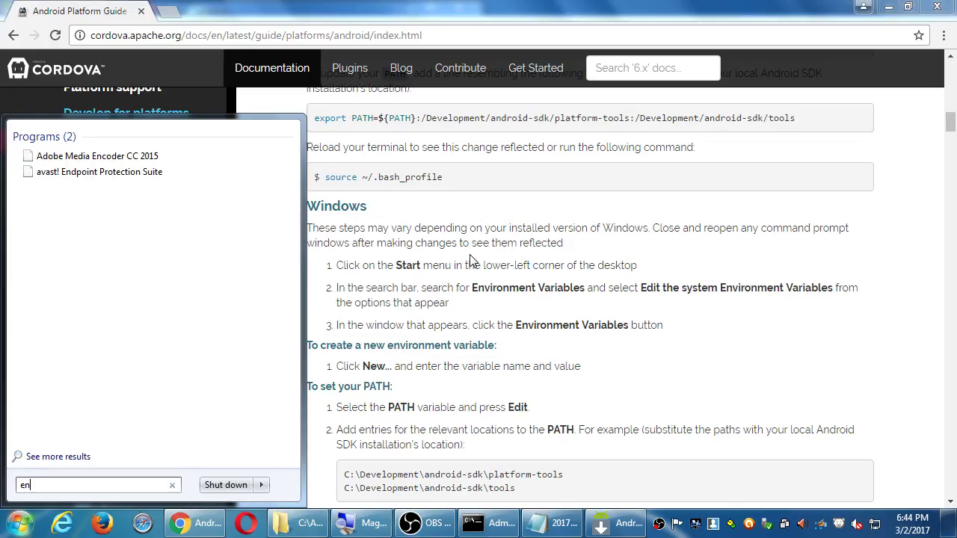
pyautogui.write('viron')
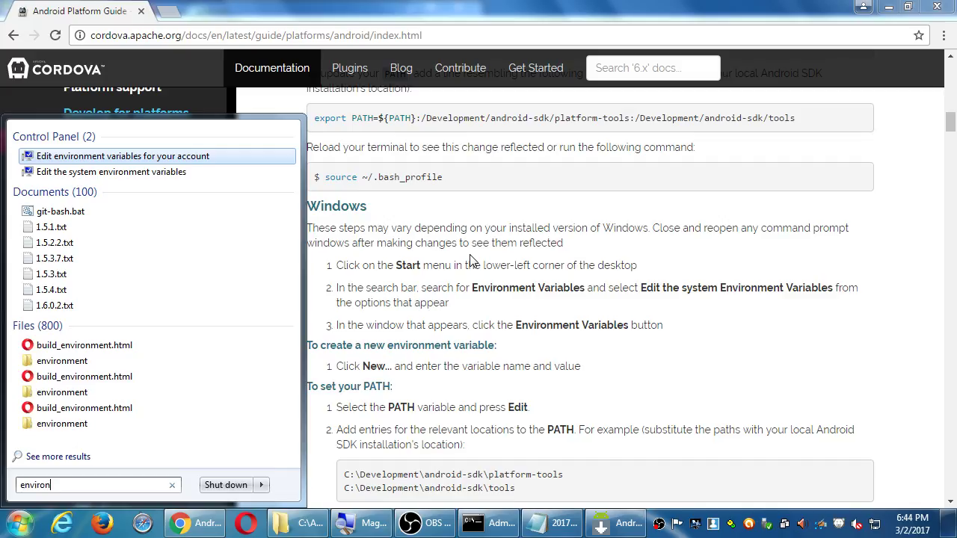
pyautogui.press('Down')
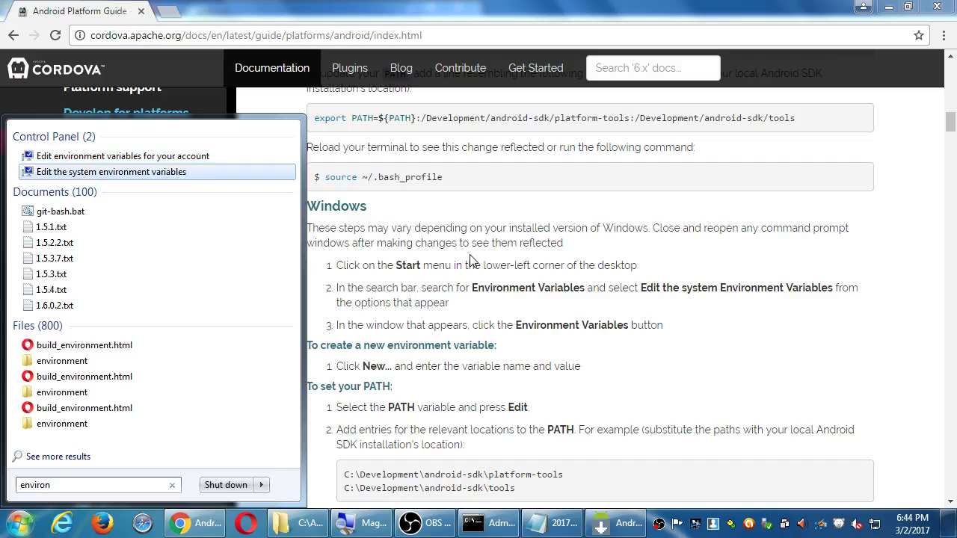
pyautogui.press('Return')
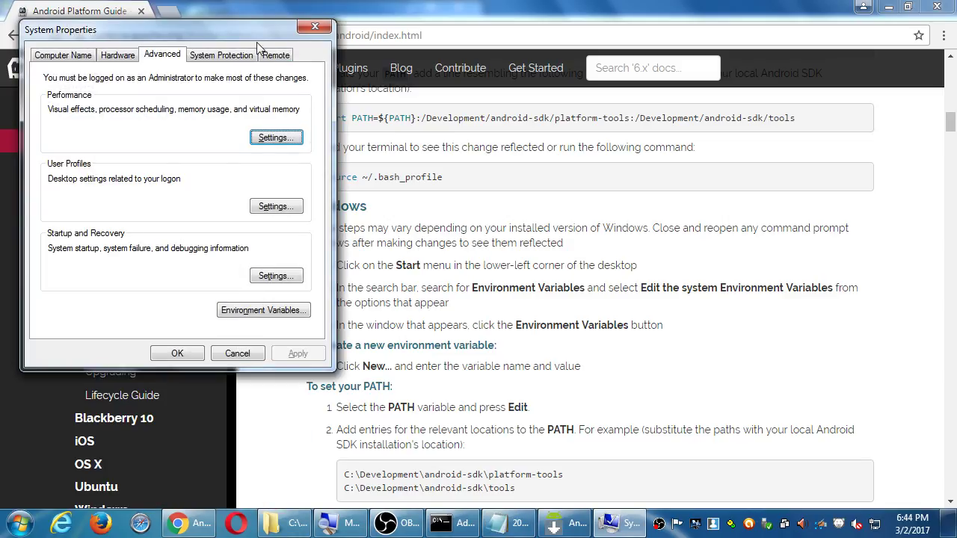
pyautogui.moveTo(256, 31); pyautogui.dragTo(227, 28)
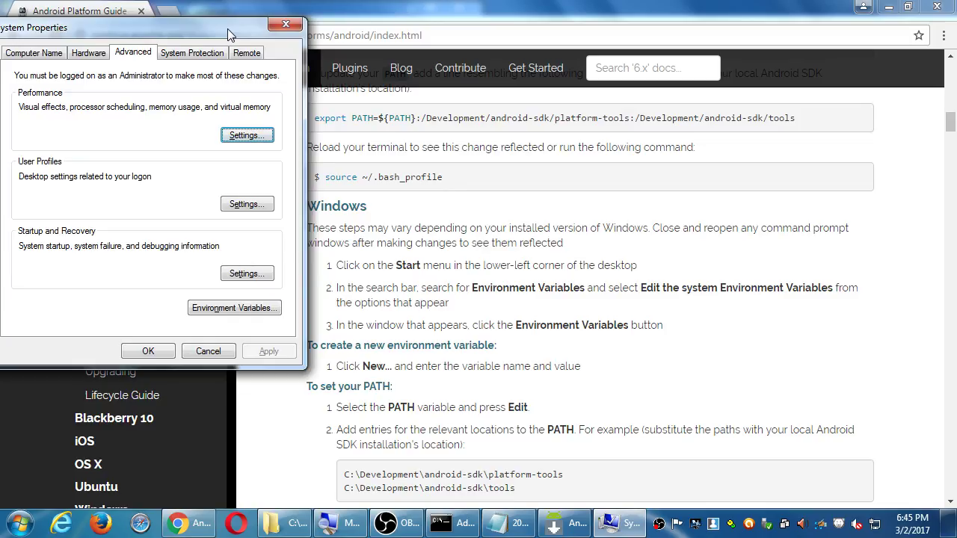
pyautogui.click(232, 309)
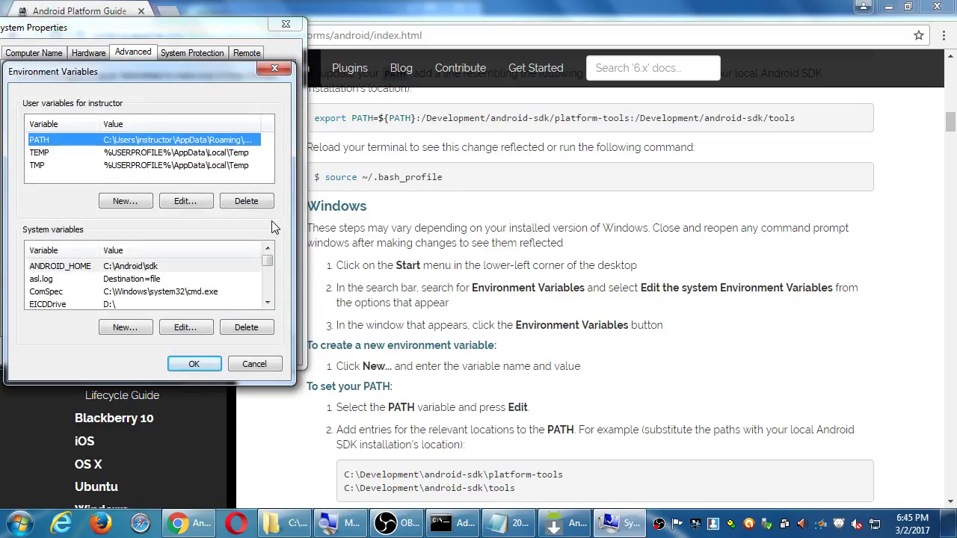
# - Check the guide's steps for creating a variable and draft a system variable named "fsfdssfd" with value "eaffdsadfsfdsasfd"
pyautogui.click(379, 361)
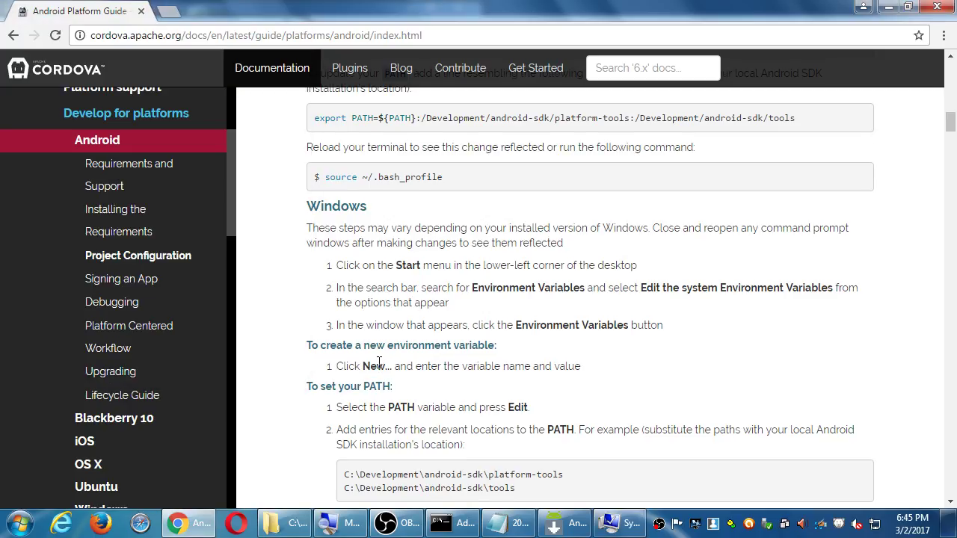
pyautogui.scroll(-2, 379, 361)
pyautogui.hotkey('alt', 'Tab')
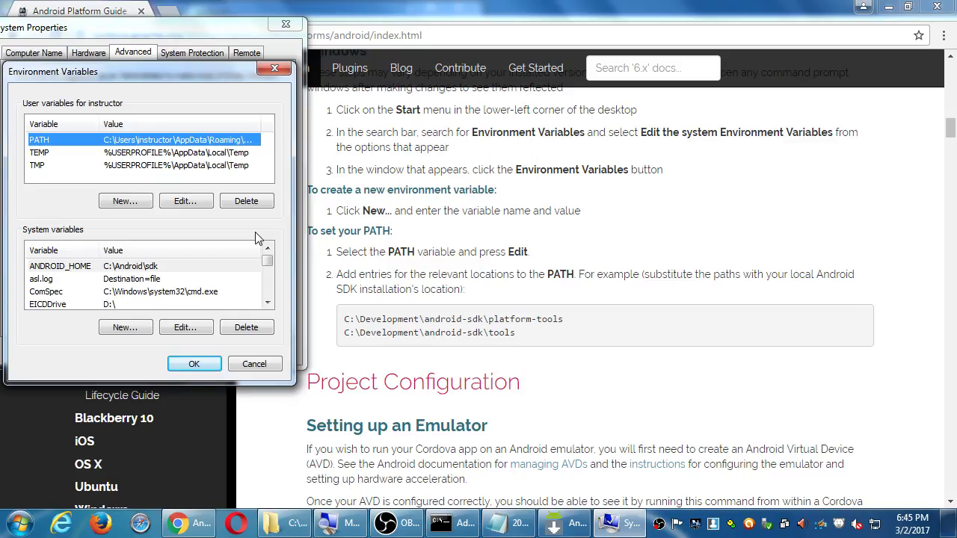
pyautogui.click(125, 326)
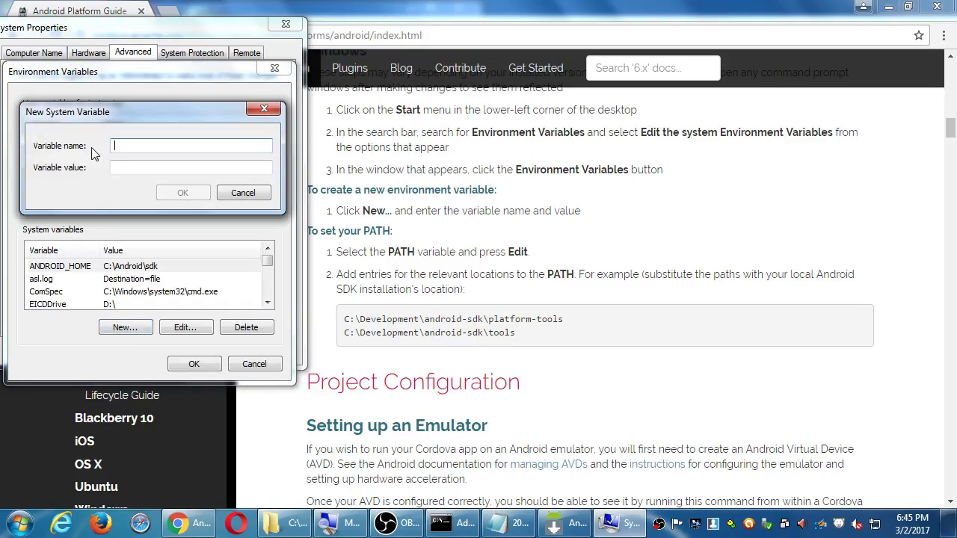
pyautogui.write('fsfdssfd')
pyautogui.click(132, 169)
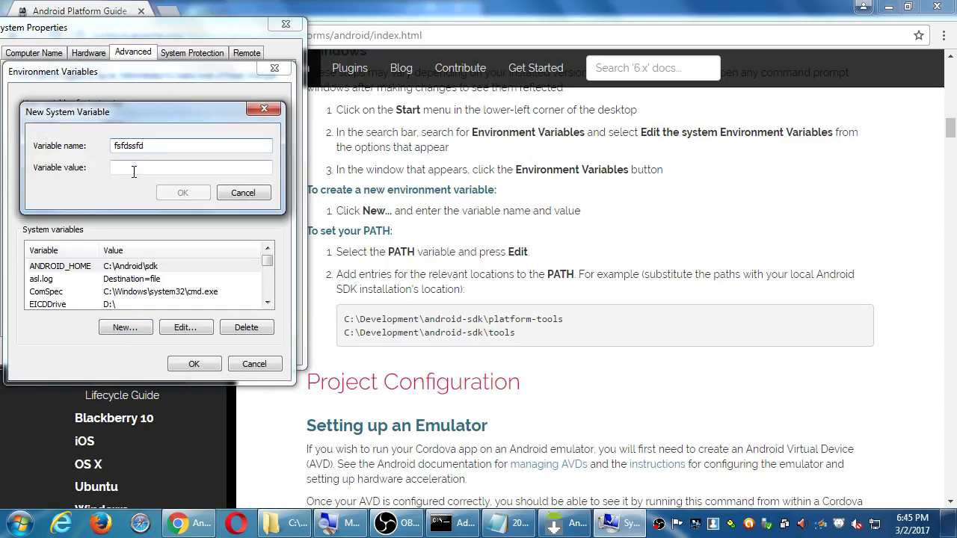
pyautogui.write('eaffdsadfsfdsasfd')
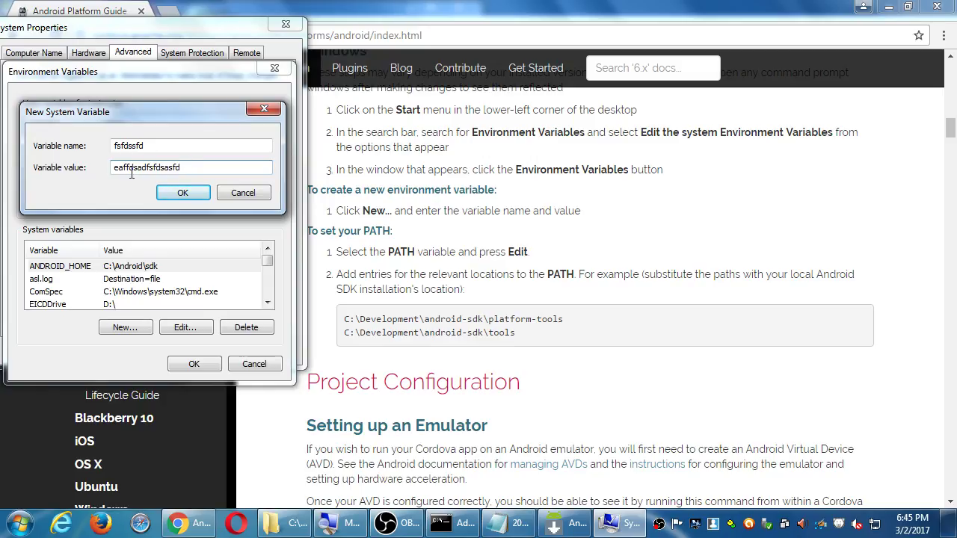
# - Browse the instructor folder and C:\Android in Windows Explorer to locate the SDK folder, and discard the drafted system variable
pyautogui.press('super+e')
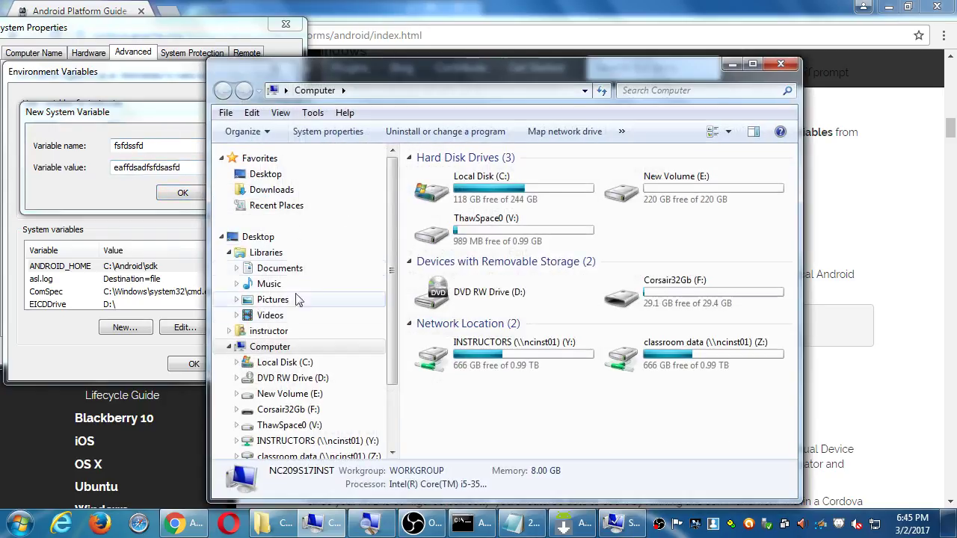
pyautogui.click(271, 331)
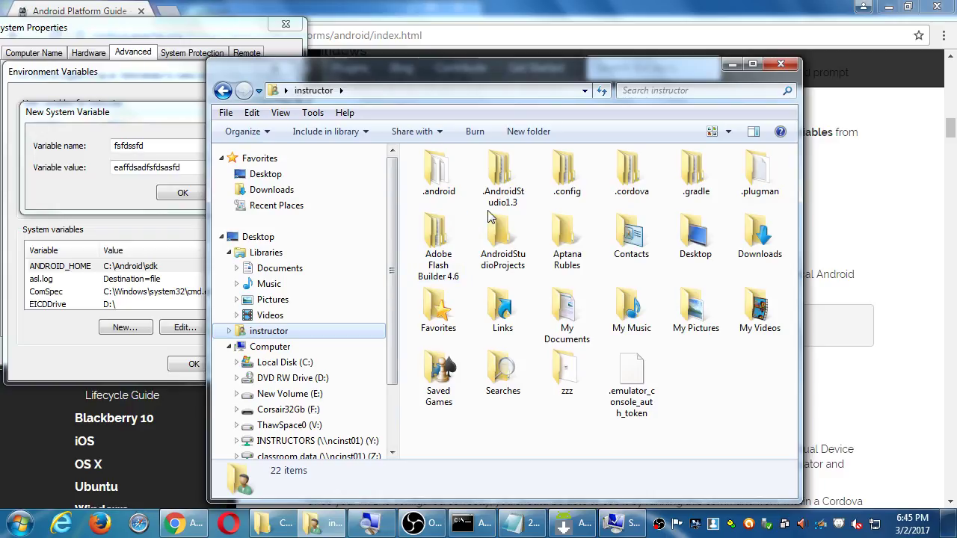
pyautogui.click(692, 386)
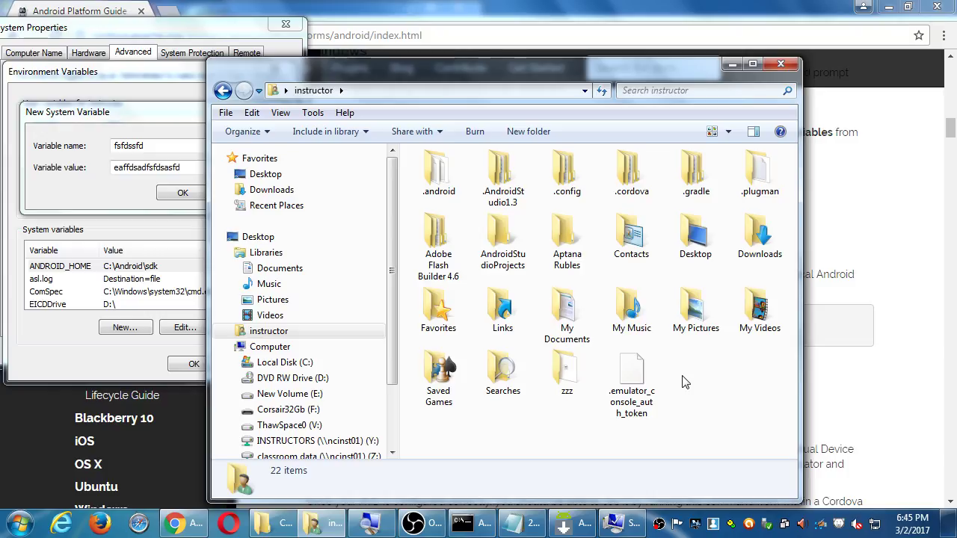
pyautogui.click(142, 195)
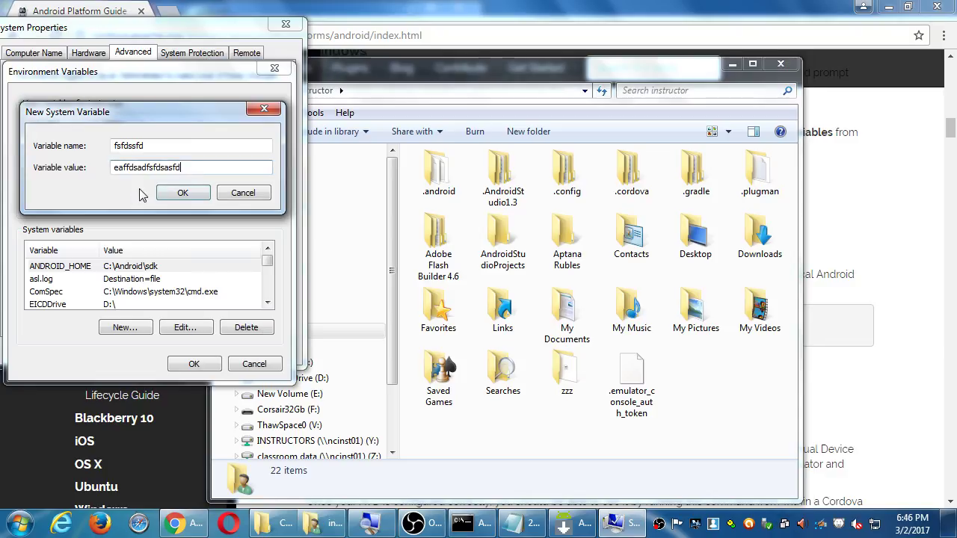
pyautogui.moveTo(186, 167); pyautogui.dragTo(97, 169)
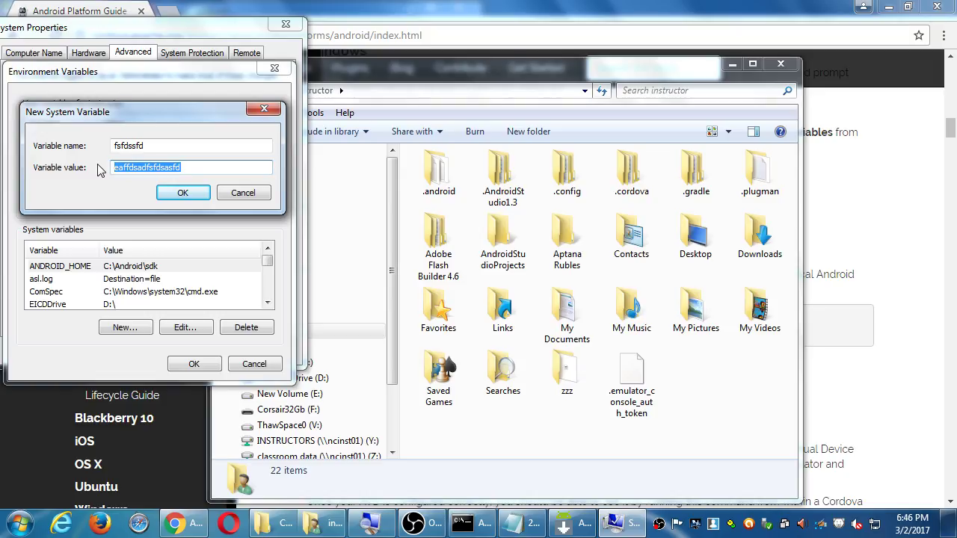
pyautogui.click(400, 235)
pyautogui.click(303, 363)
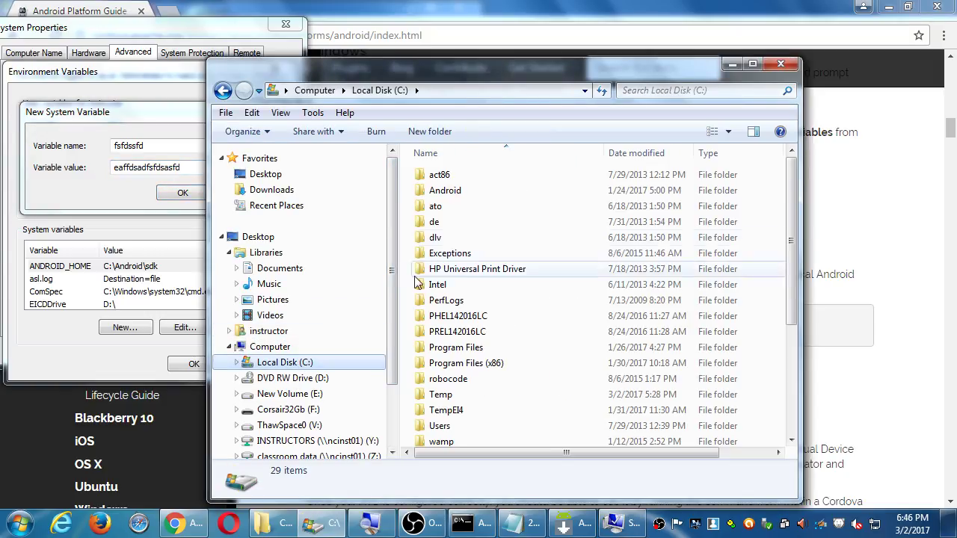
pyautogui.click(423, 192)
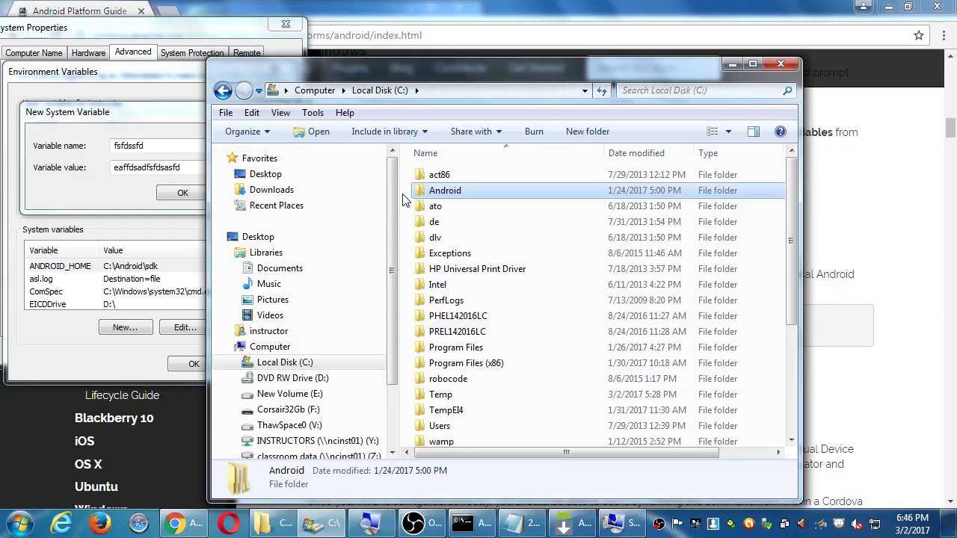
pyautogui.doubleClick(424, 191)
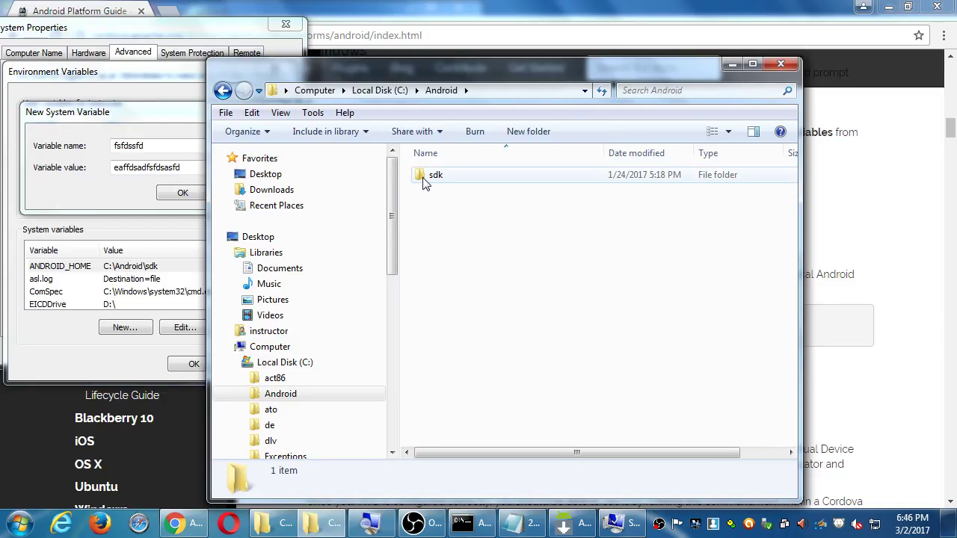
pyautogui.click(144, 112)
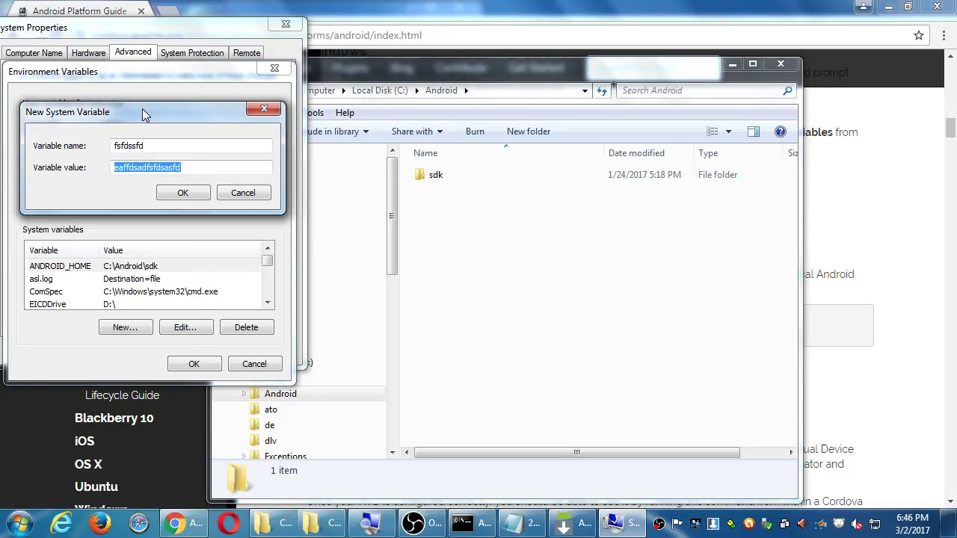
pyautogui.click(242, 192)
# - Try changing the ANDROID_HOME system variable's value to a "dev" folder inside a personal user directory on drive C
pyautogui.click(148, 270)
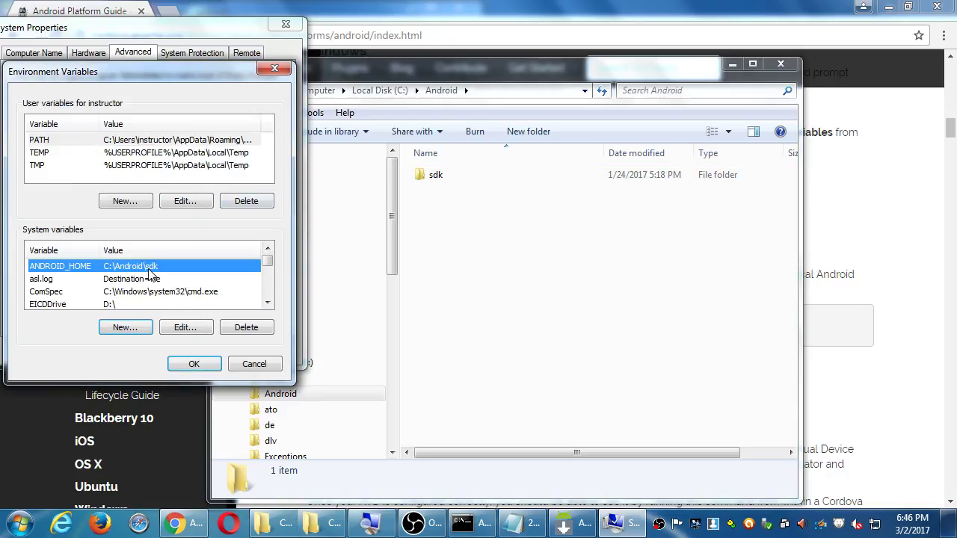
pyautogui.click(186, 329)
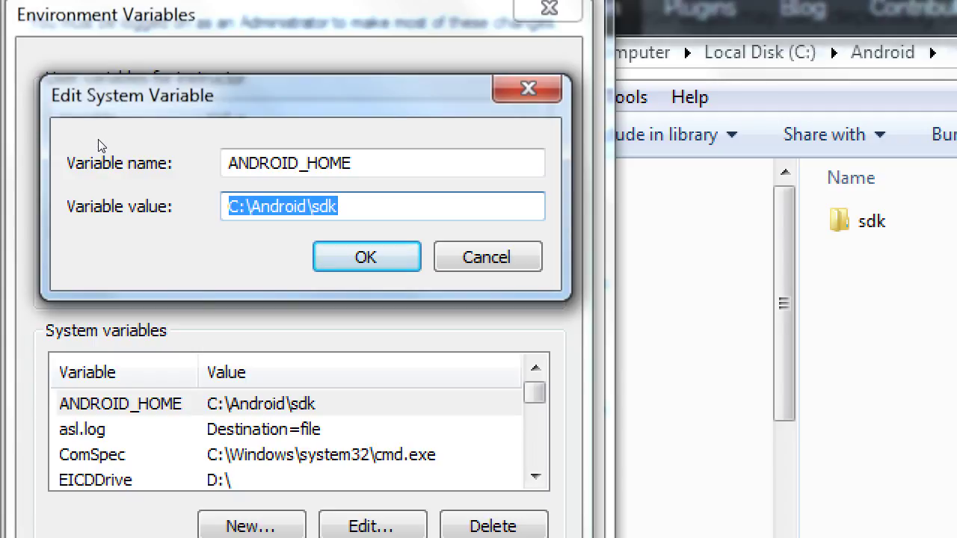
pyautogui.press('End')
pyautogui.press('BackSpace')
pyautogui.press('BackSpace')
pyautogui.press('BackSpace')
pyautogui.press('BackSpace')
pyautogui.press('BackSpace')
pyautogui.press('BackSpace')
pyautogui.press('BackSpace')
pyautogui.press('BackSpace')
pyautogui.press('BackSpace')
pyautogui.press('BackSpace')
pyautogui.press('BackSpace')
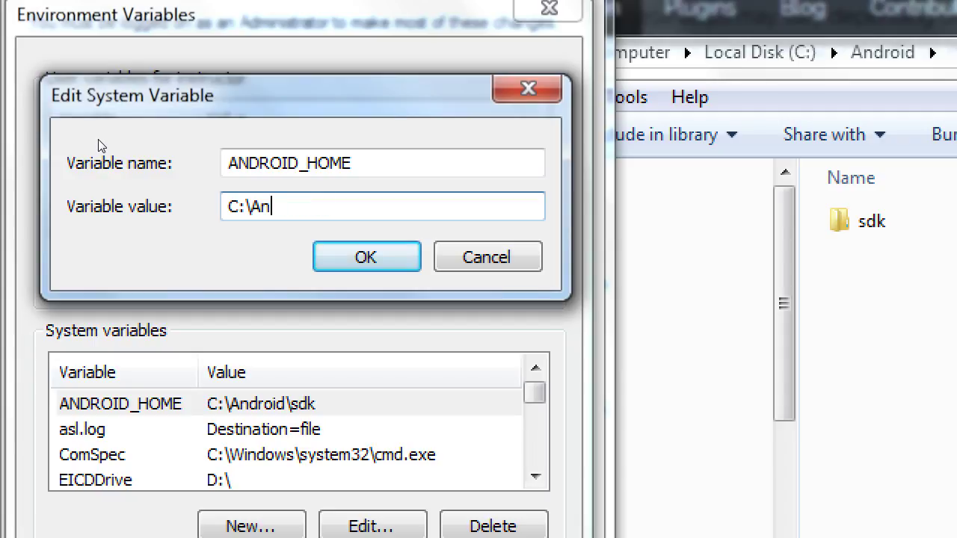
pyautogui.write('user\\johnny\\edv')
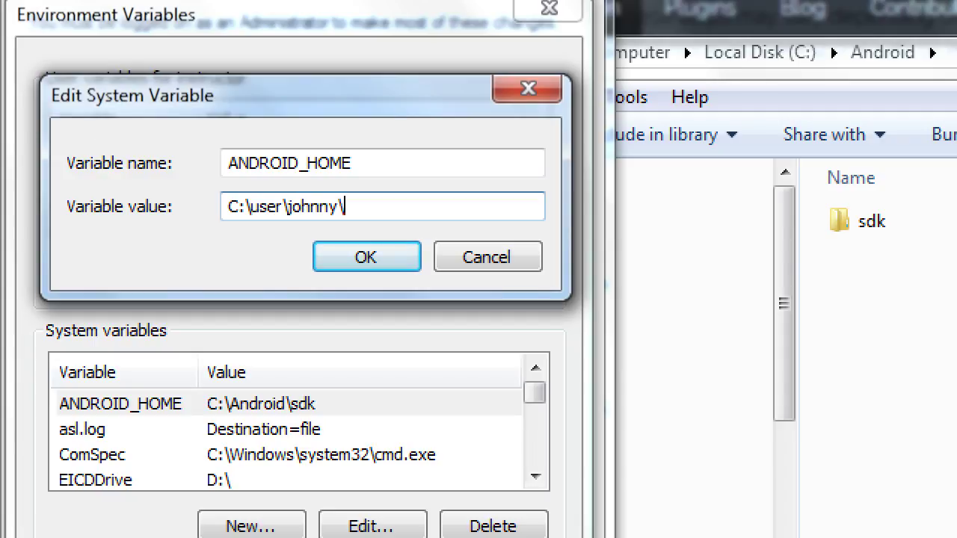
pyautogui.press('BackSpace')
pyautogui.press('BackSpace')
pyautogui.press('BackSpace')
pyautogui.write('dev')
pyautogui.press('Return')
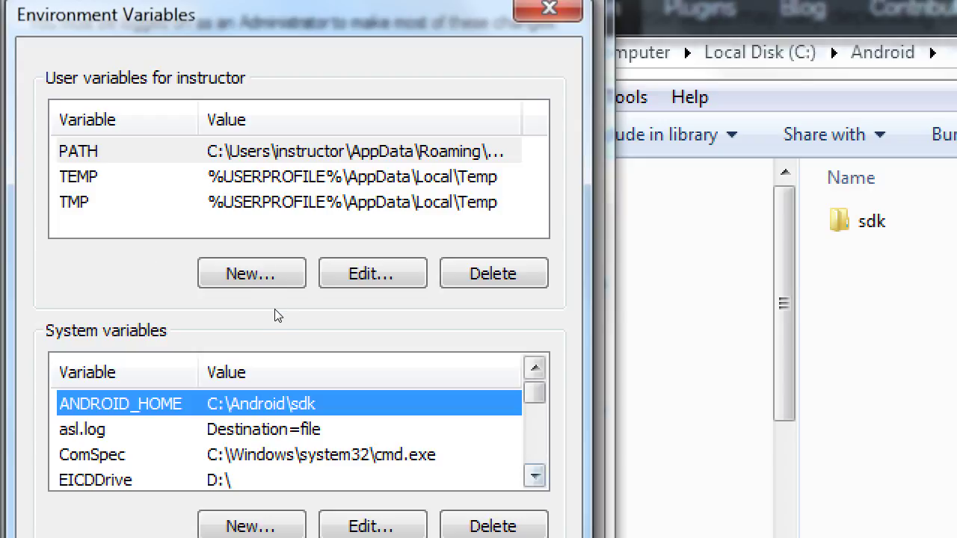
# - Find JAVA_HOME among the system variables and check the JDK path it points to
pyautogui.scroll(-2, 273, 310)
pyautogui.scroll(-1, 272, 310)
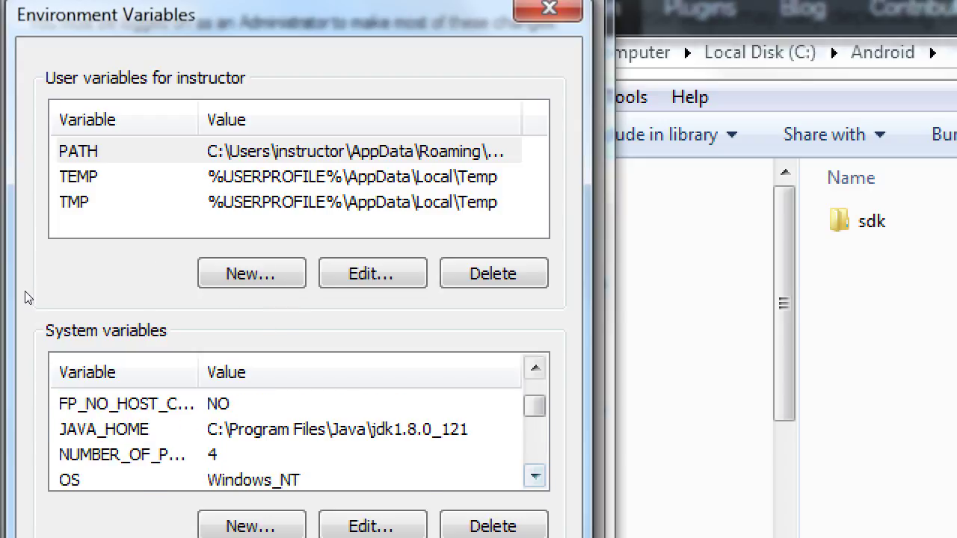
pyautogui.press('j')
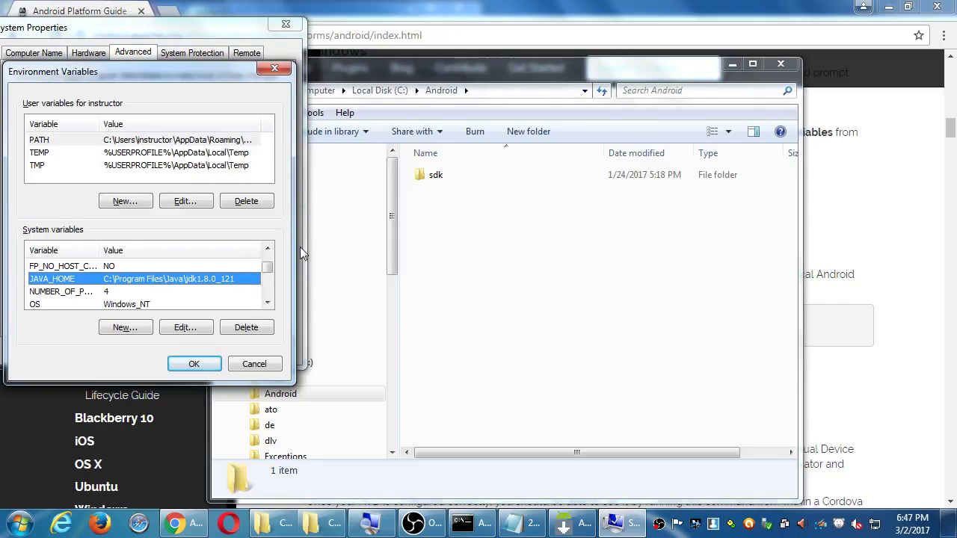
# - Return to the Cordova Android guide in Chrome and review its Windows environment variable steps up to Project Configuration
pyautogui.hotkey('alt', 'Tab')
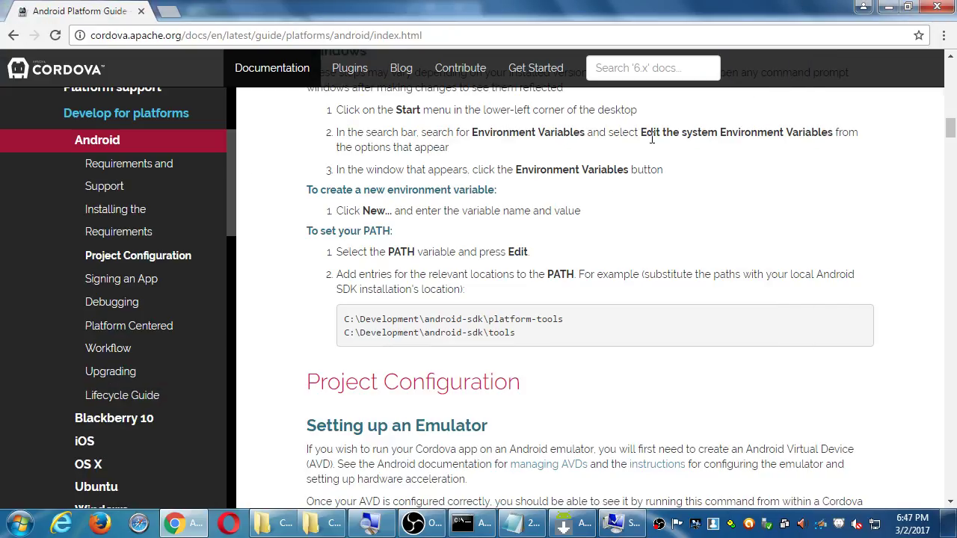
pyautogui.scroll(1, 384, 243)
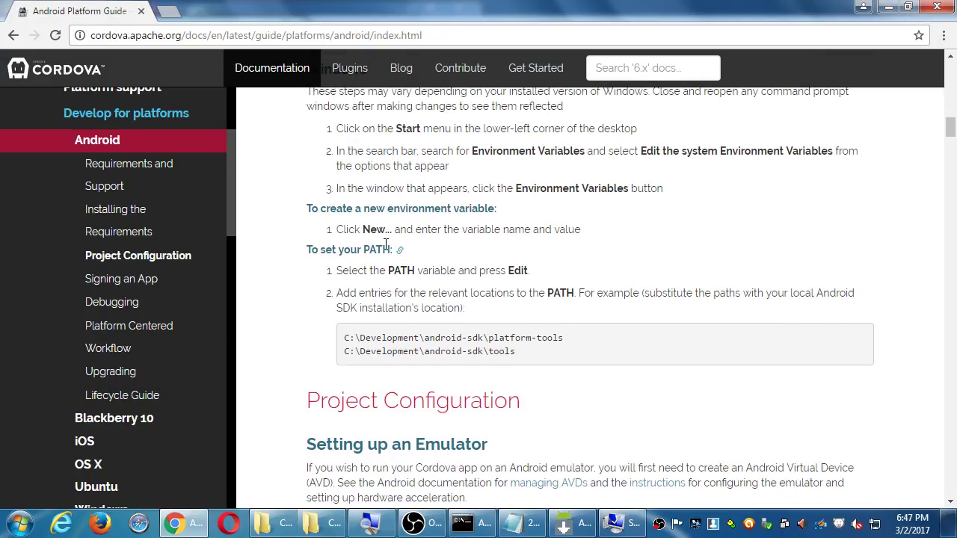
pyautogui.scroll(1, 384, 243)
pyautogui.scroll(1, 386, 245)
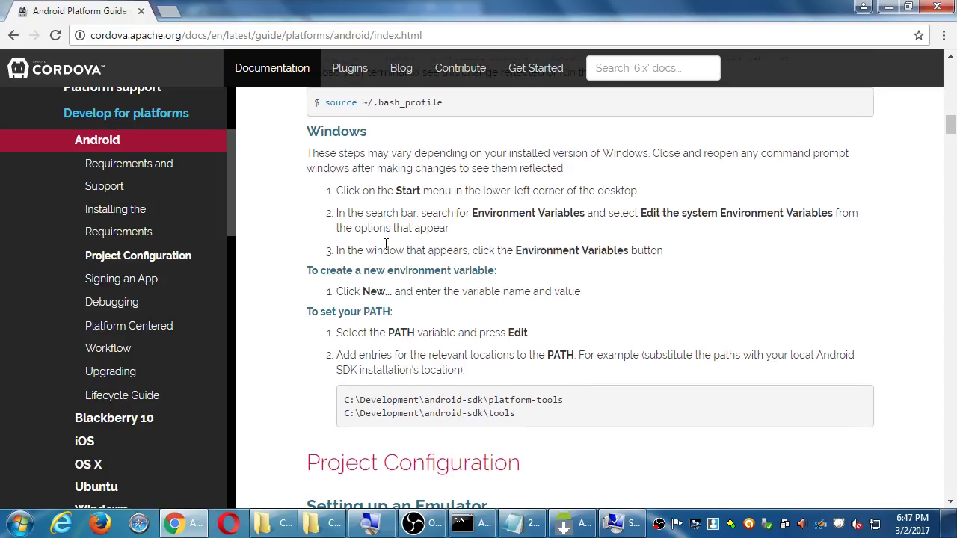
pyautogui.scroll(-2, 385, 245)
pyautogui.scroll(-4, 386, 245)
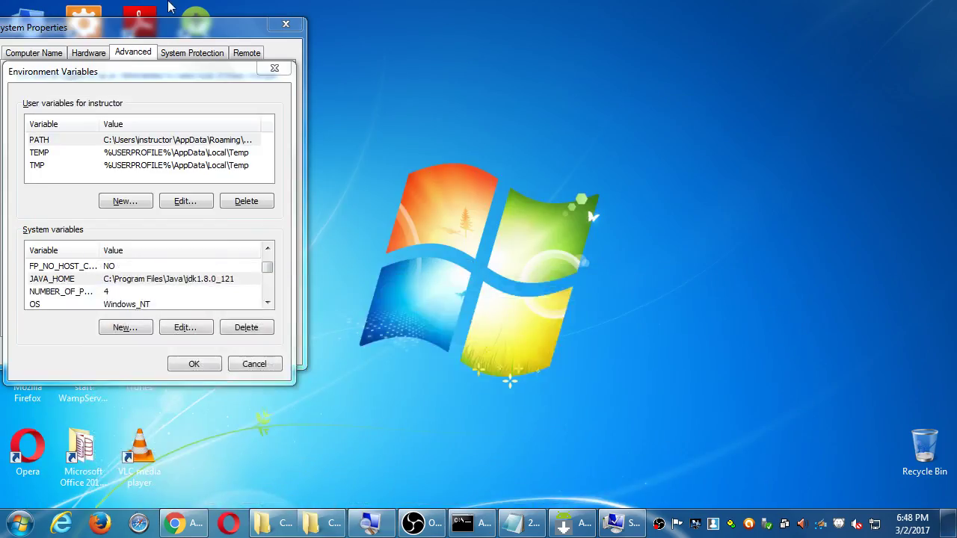
# - Close the Environment Variables and System Properties windows and move the Android Studio shortcut to the middle of the desktop
pyautogui.click(275, 68)
pyautogui.click(285, 24)
pyautogui.moveTo(215, 33); pyautogui.dragTo(440, 202)
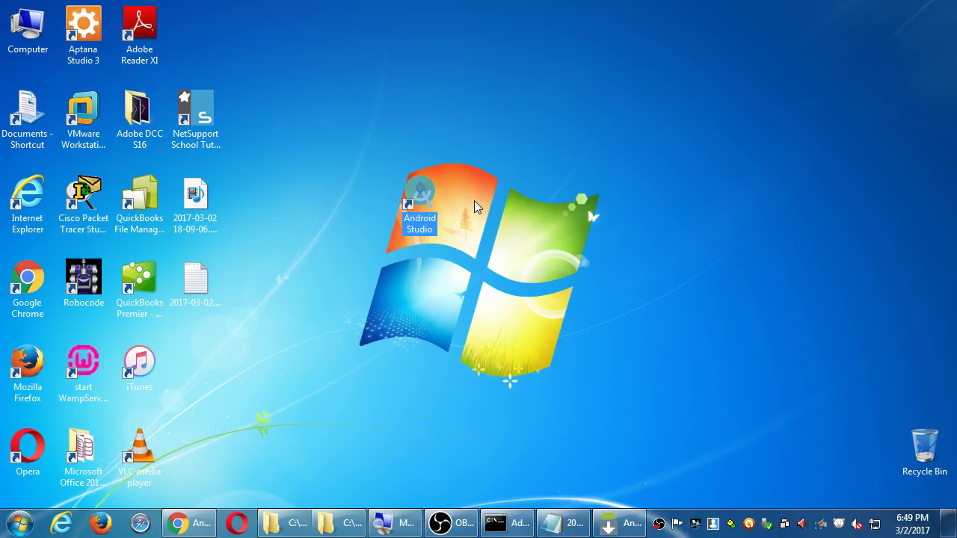
# - Review the Cordova guide in Chrome again, from the JDK requirements and environment variables through emulator setup and Gradle configuration
pyautogui.click(208, 526)
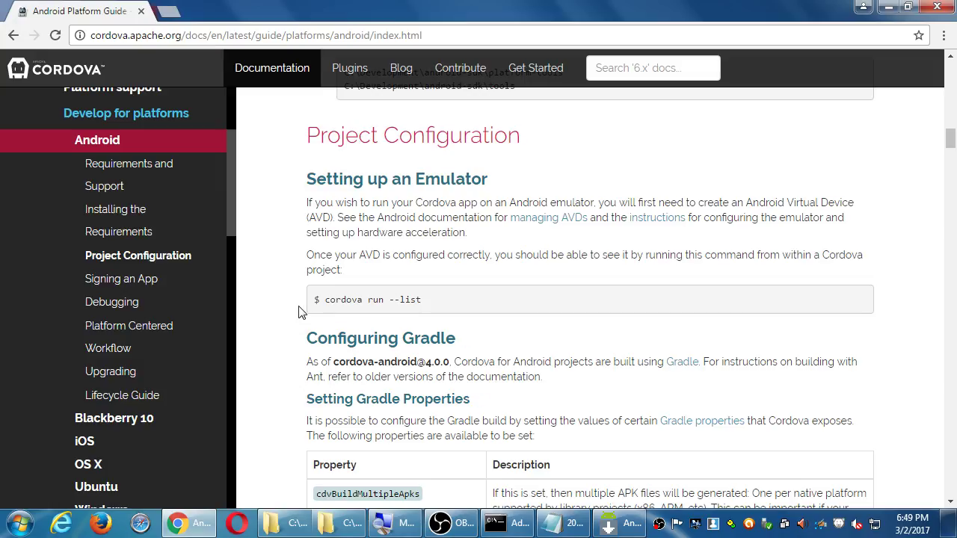
pyautogui.scroll(4, 298, 313)
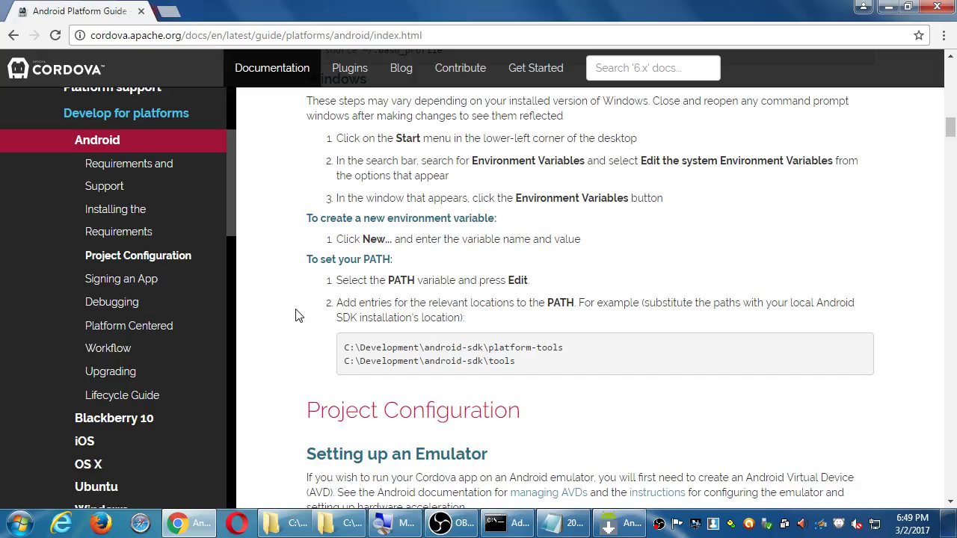
pyautogui.scroll(8, 295, 316)
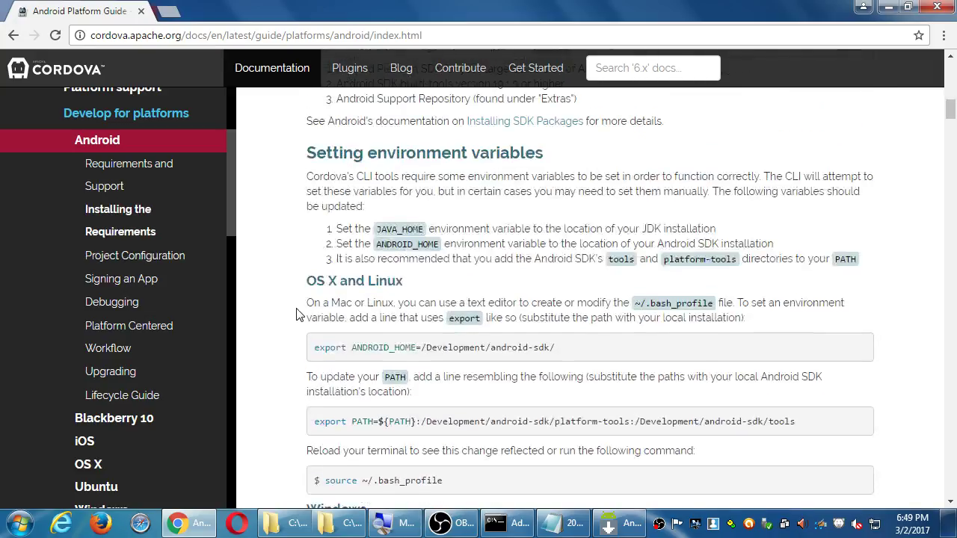
pyautogui.scroll(4, 301, 309)
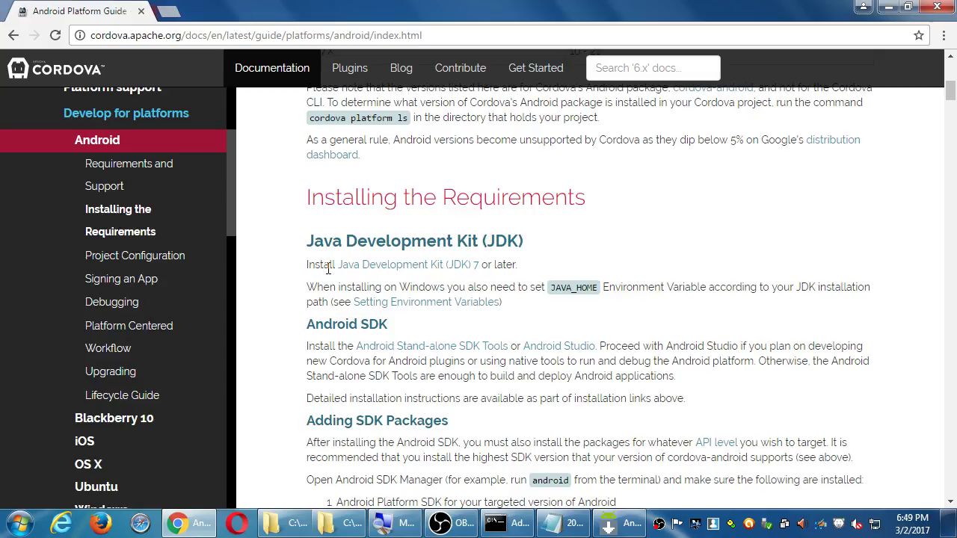
pyautogui.scroll(1, 332, 280)
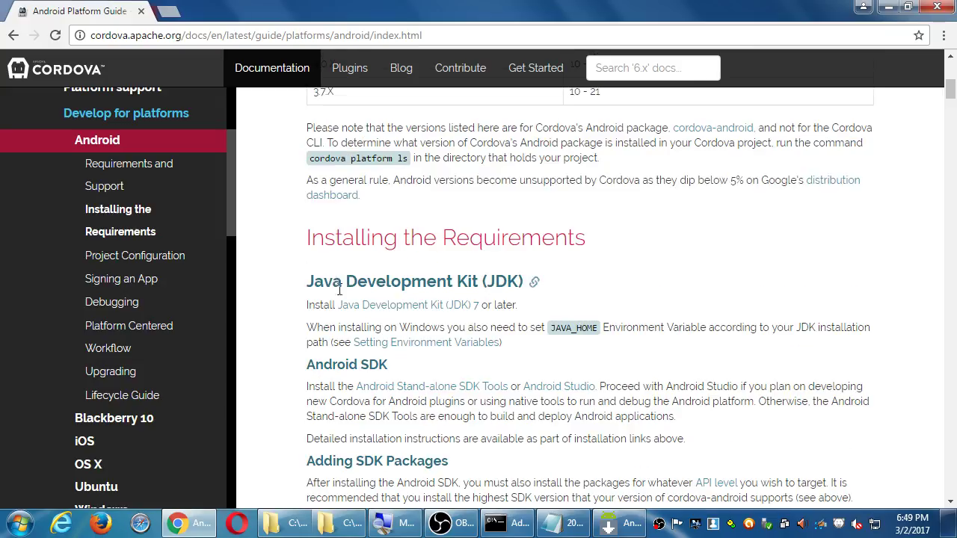
pyautogui.scroll(-8, 339, 290)
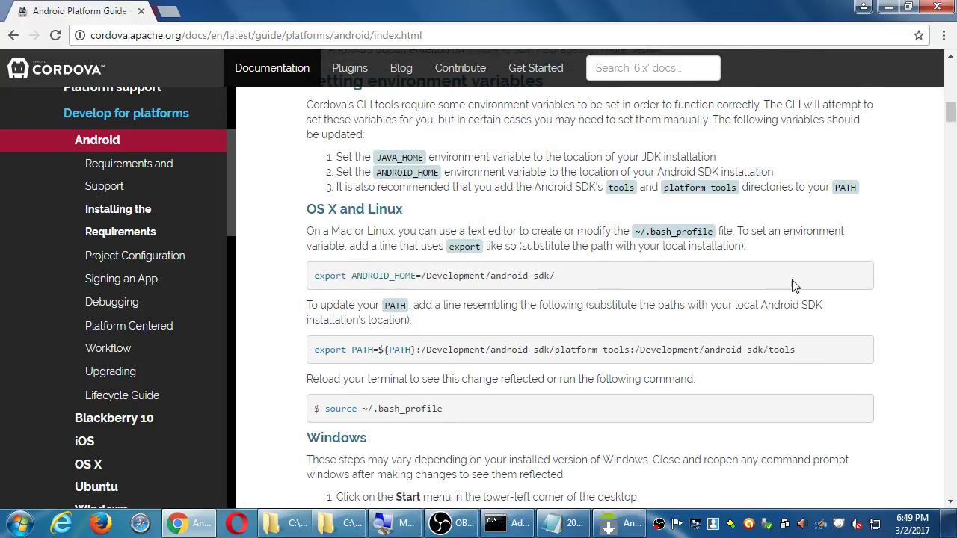
pyautogui.scroll(-3, 794, 286)
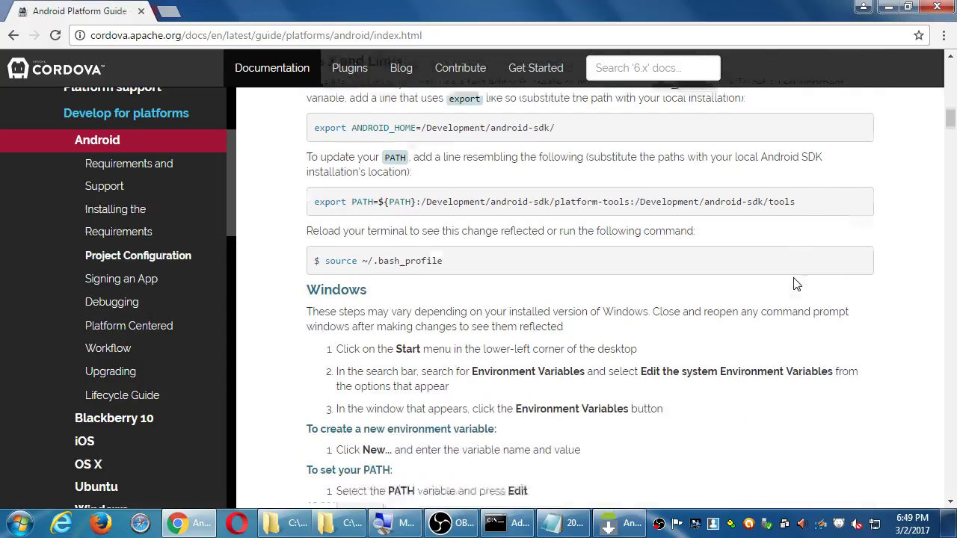
pyautogui.scroll(-1, 796, 284)
pyautogui.scroll(3, 796, 284)
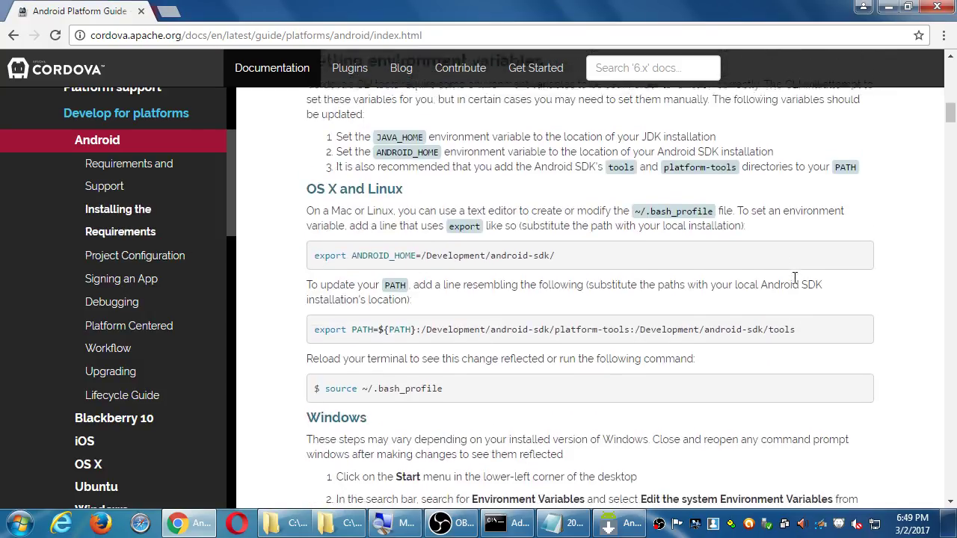
pyautogui.scroll(-10, 796, 284)
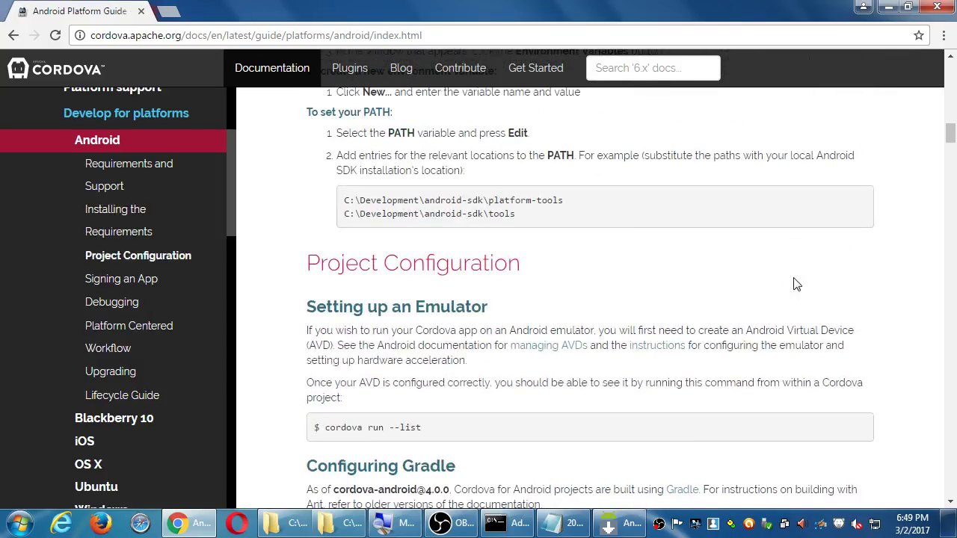
pyautogui.scroll(-2, 733, 284)
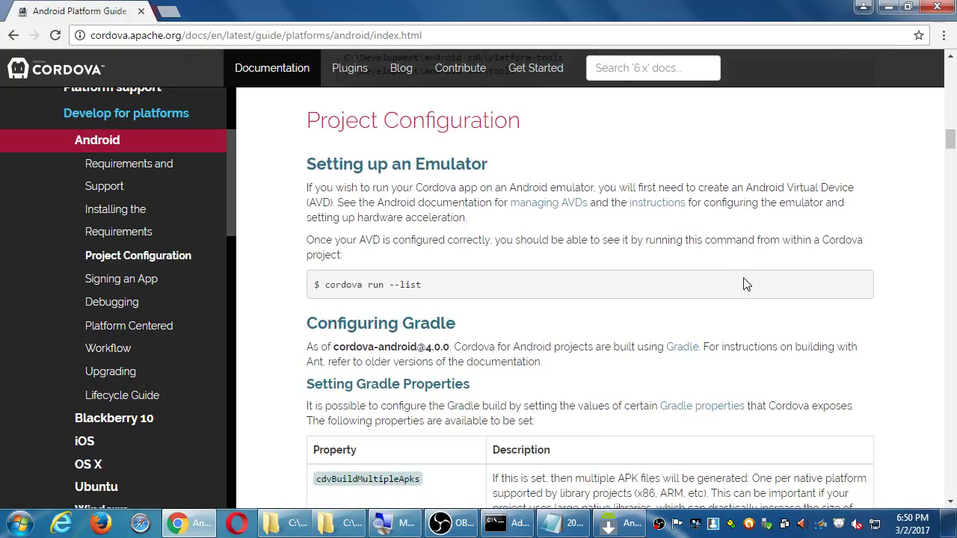